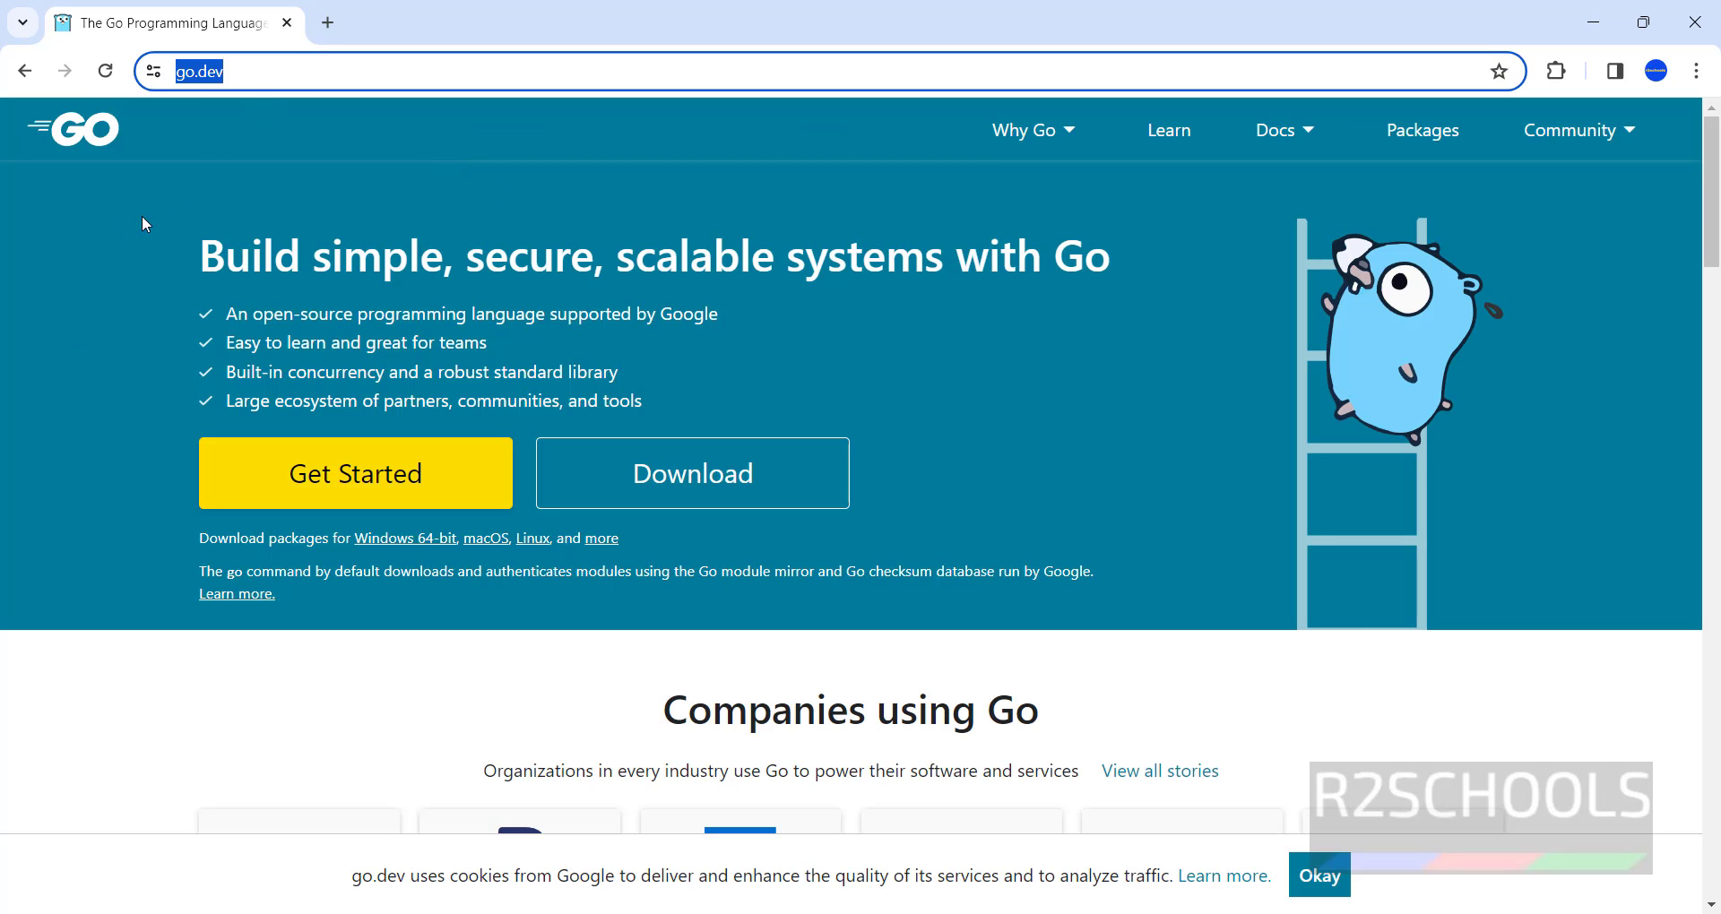
- Download the go1.22.1.windows-amd64.msi installer from the stable versions on the Go downloads page
left_click(650, 480)
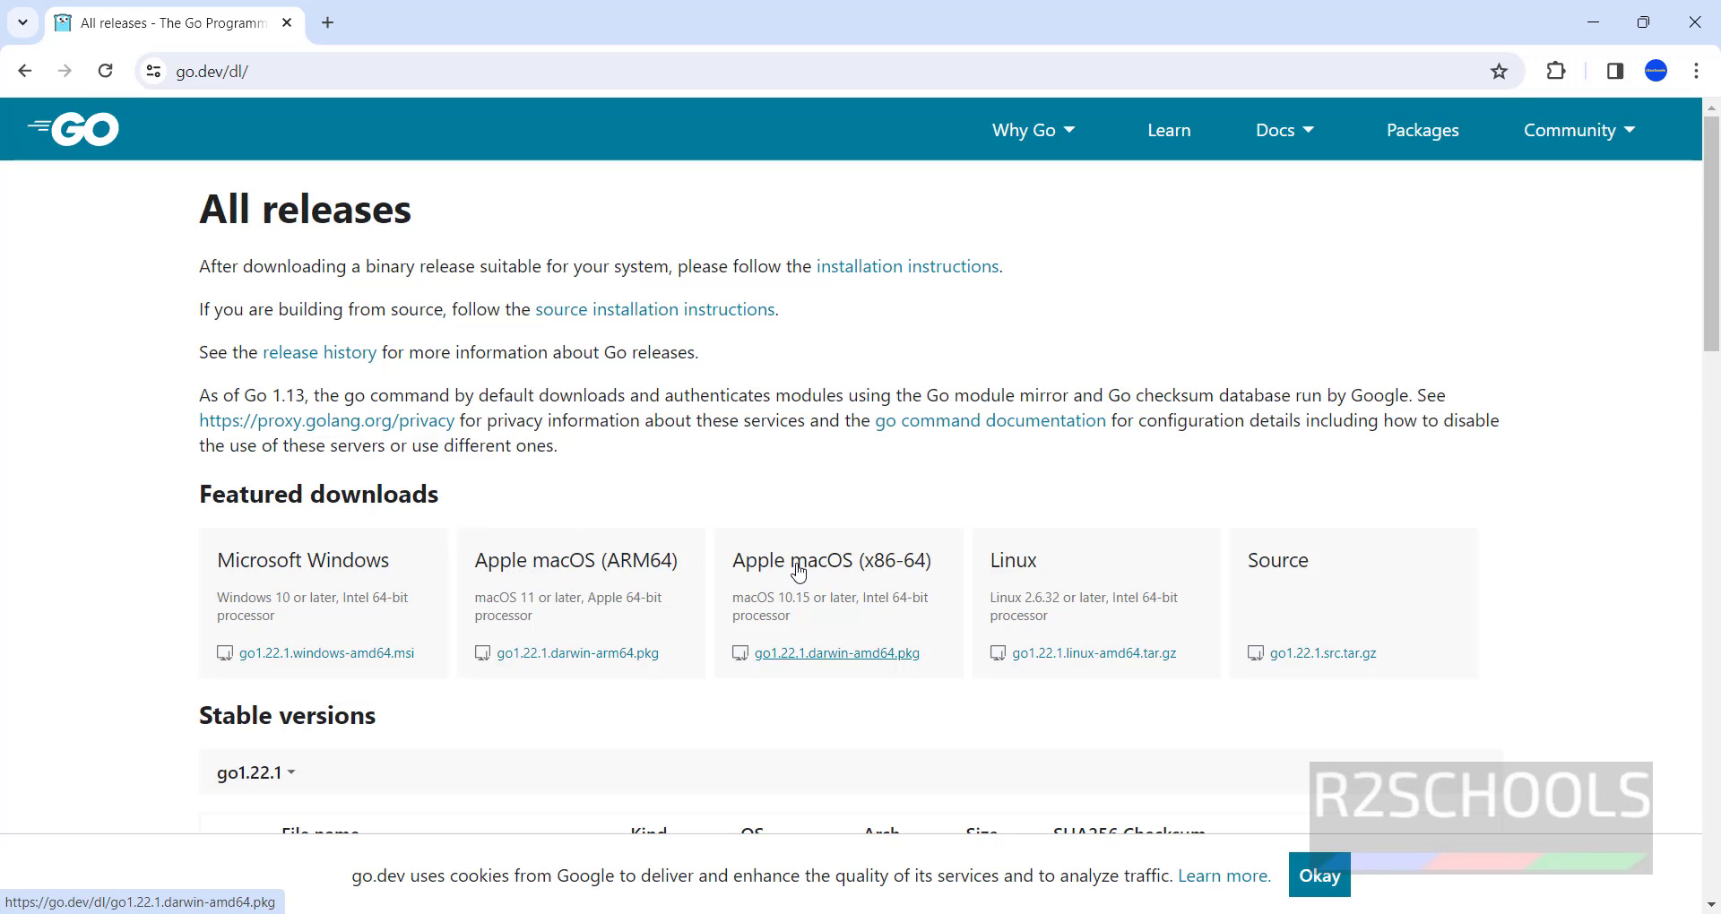
scroll(179, 518, "down", 3)
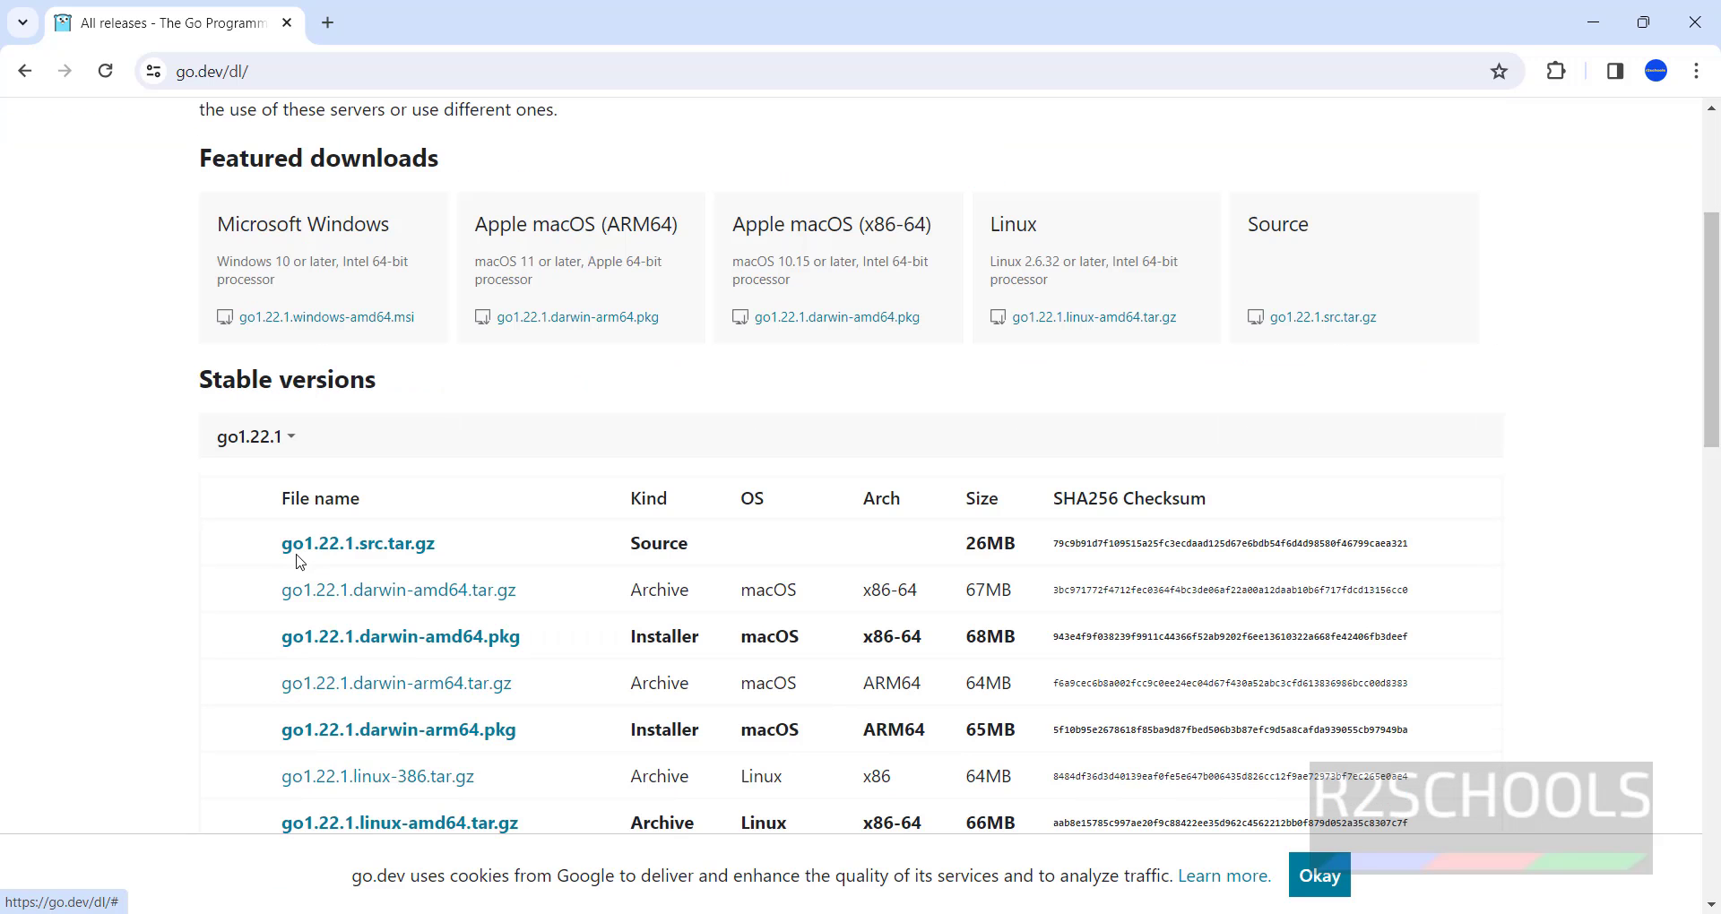
scroll(237, 574, "down", 3)
scroll(238, 581, "down", 1)
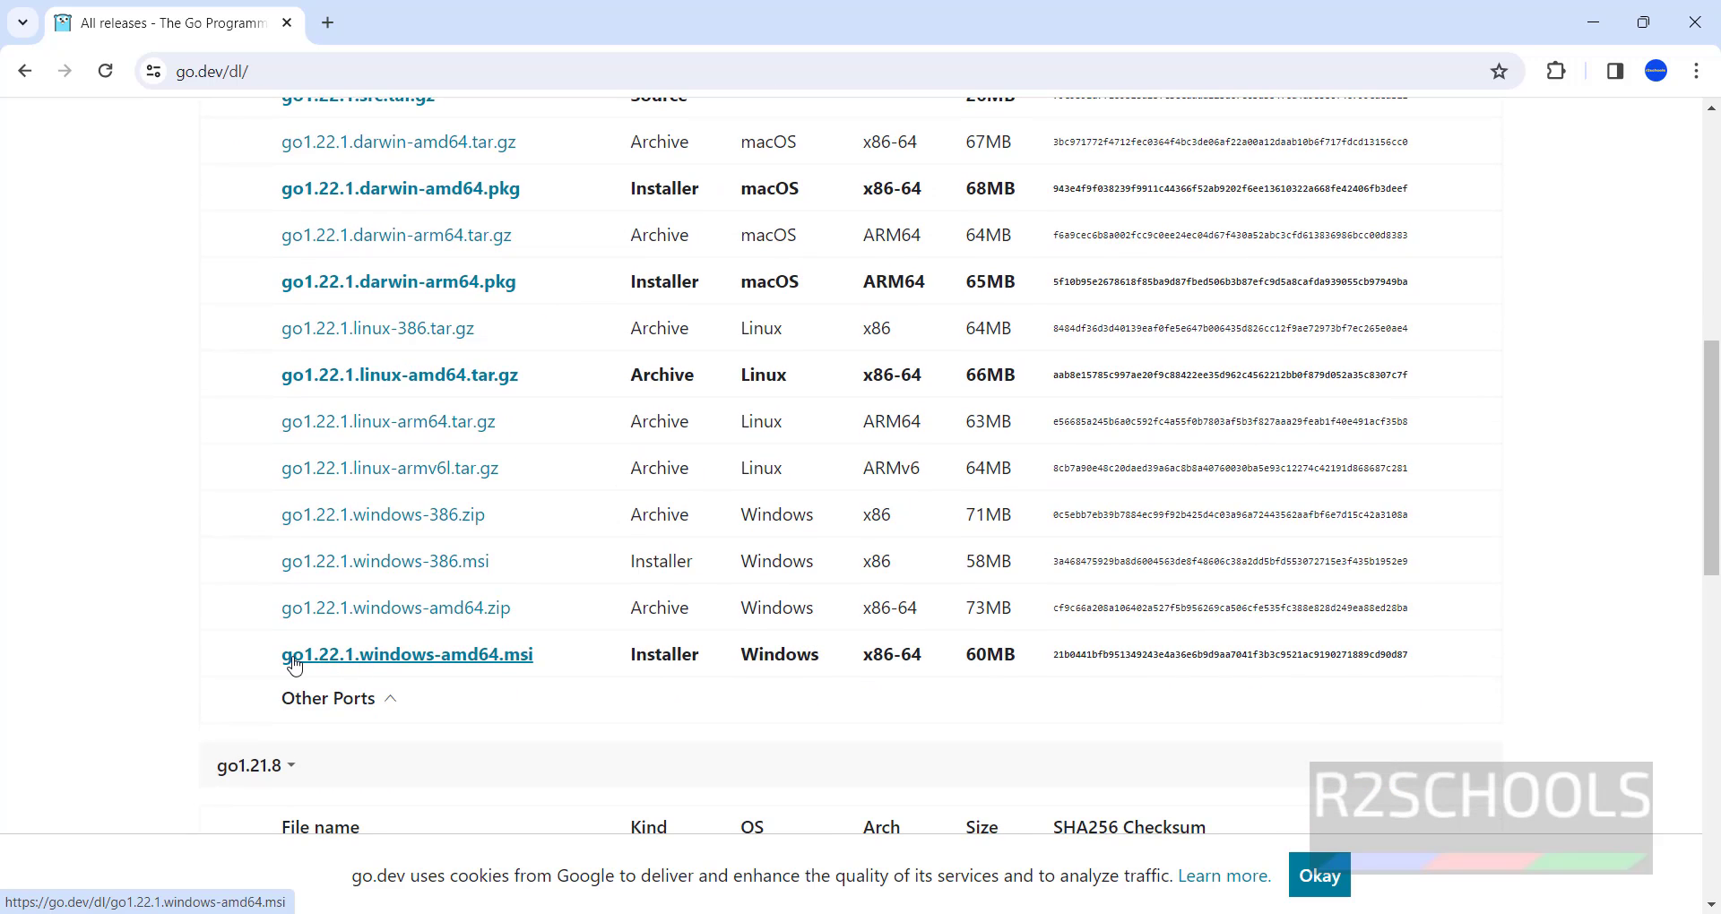
left_click(435, 661)
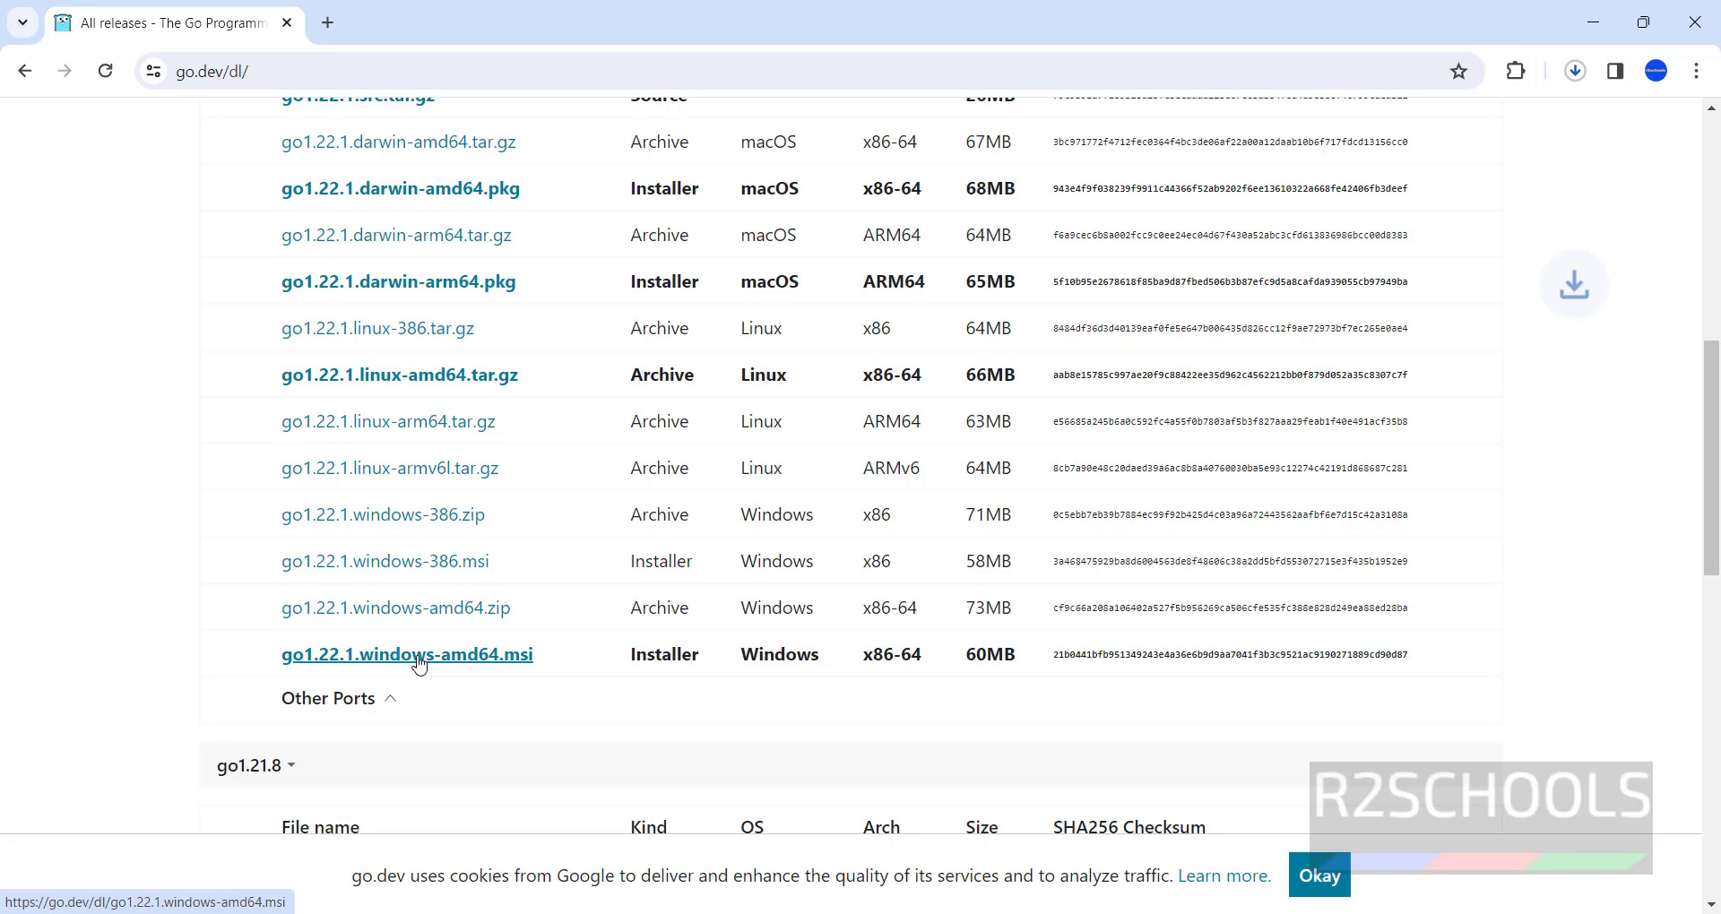
- Open the full download history and remove the older entries below the Go installer
left_click(1575, 71)
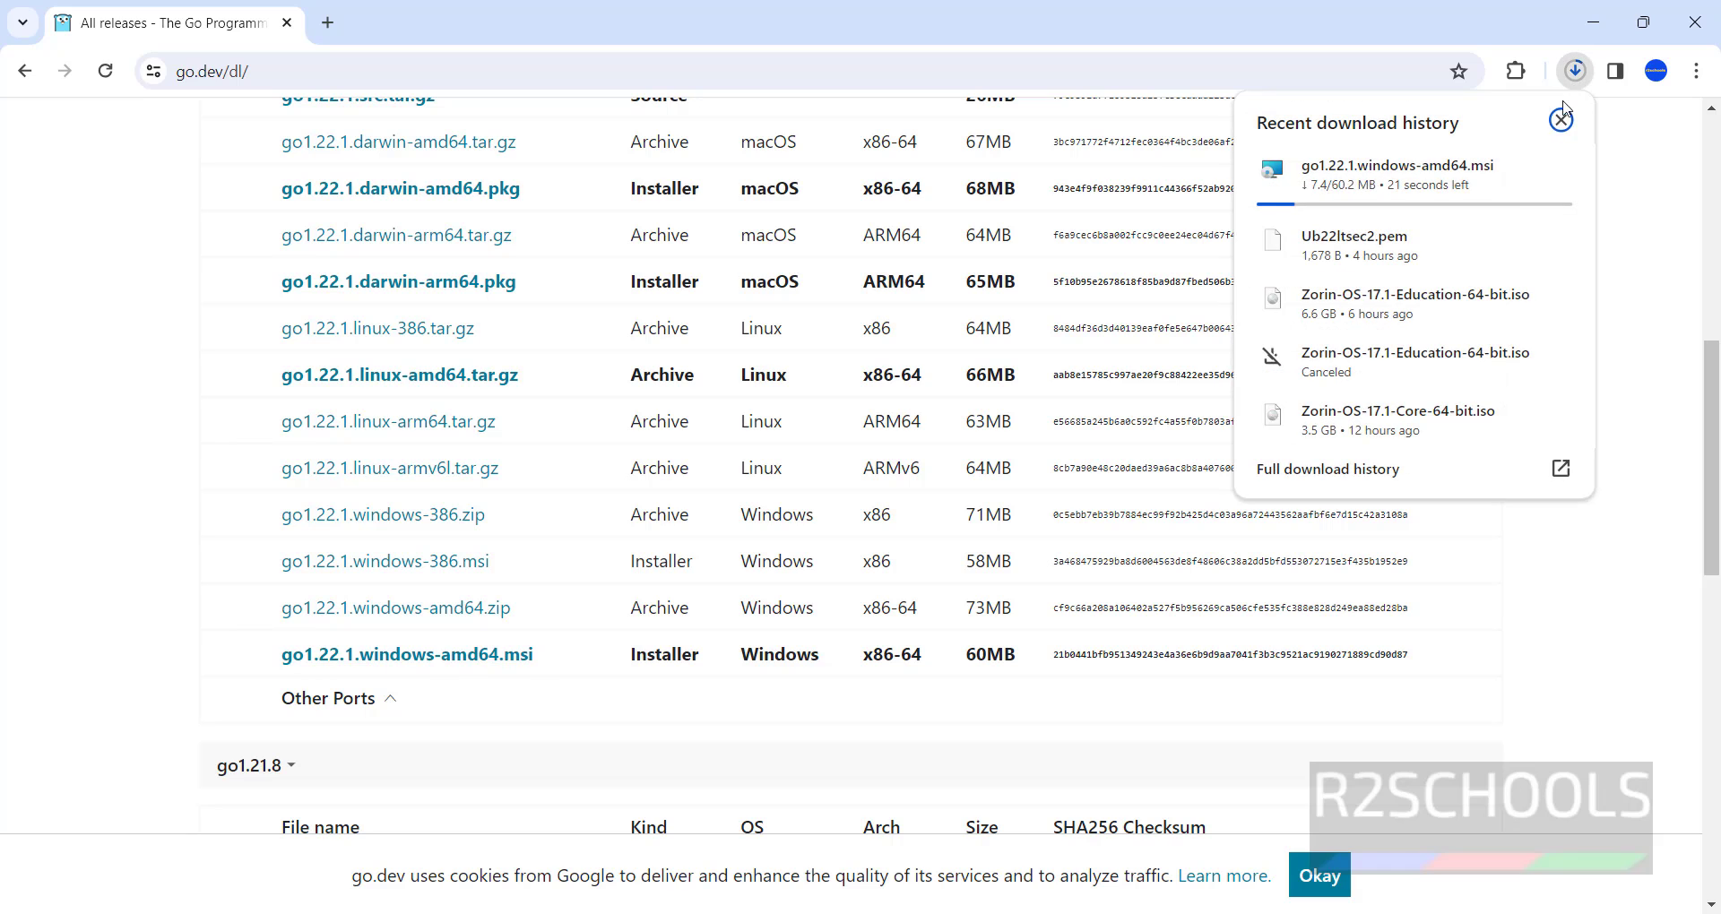
left_click(1364, 473)
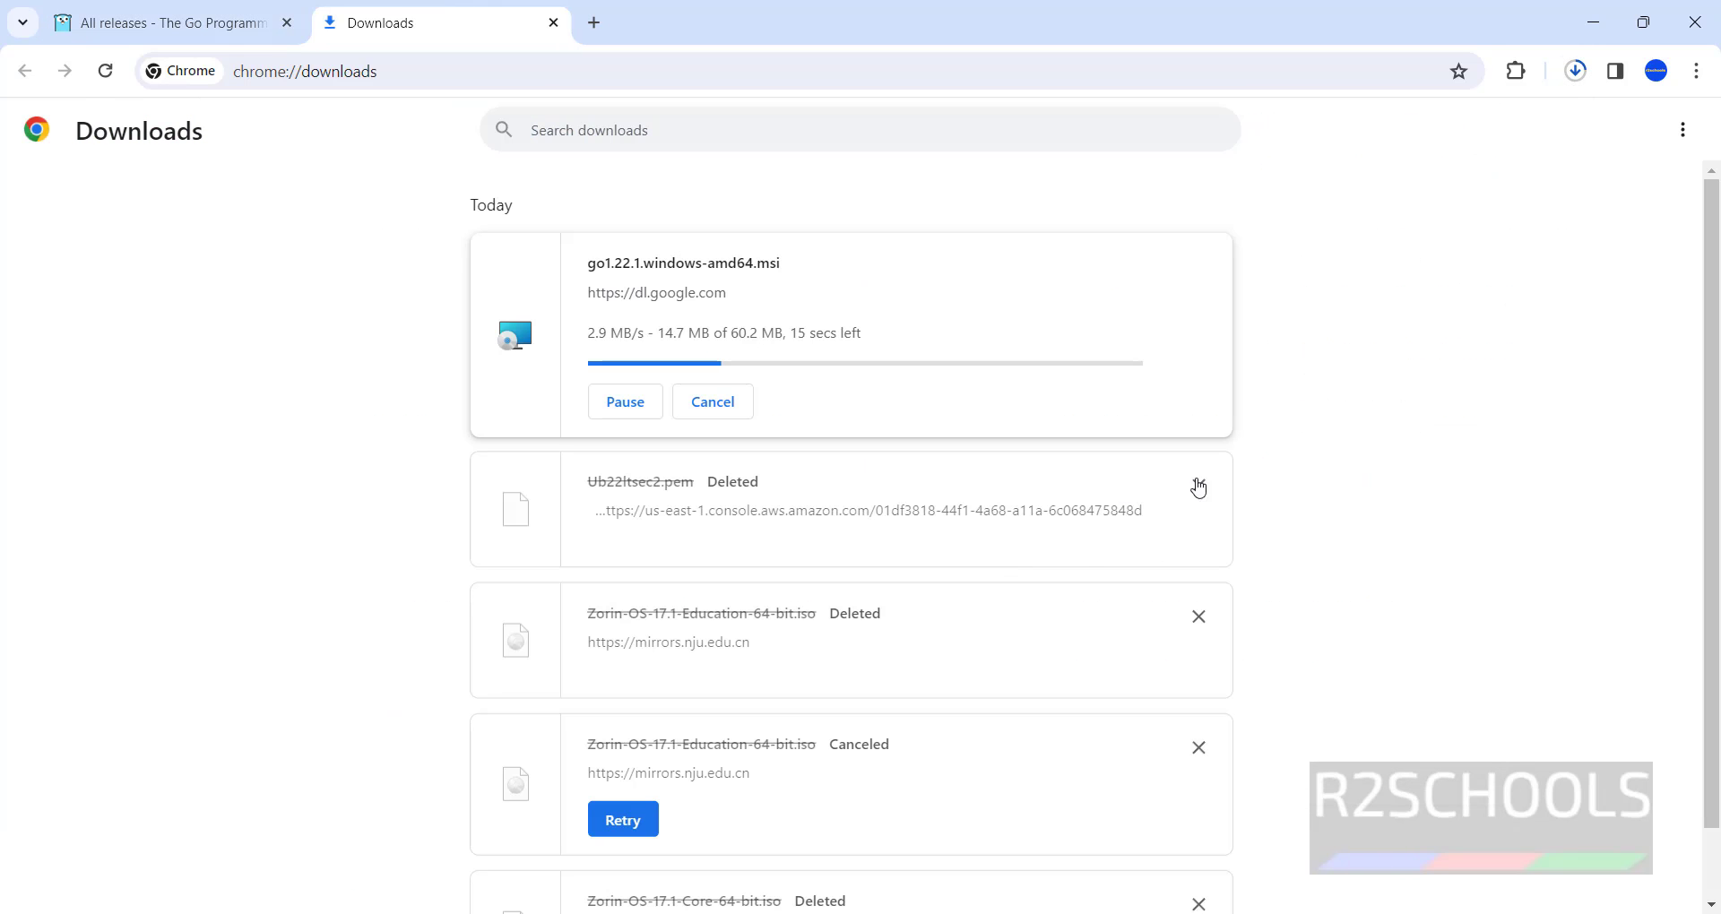
left_click(1198, 486)
left_click(1203, 486)
left_click(1203, 486)
left_click(1204, 487)
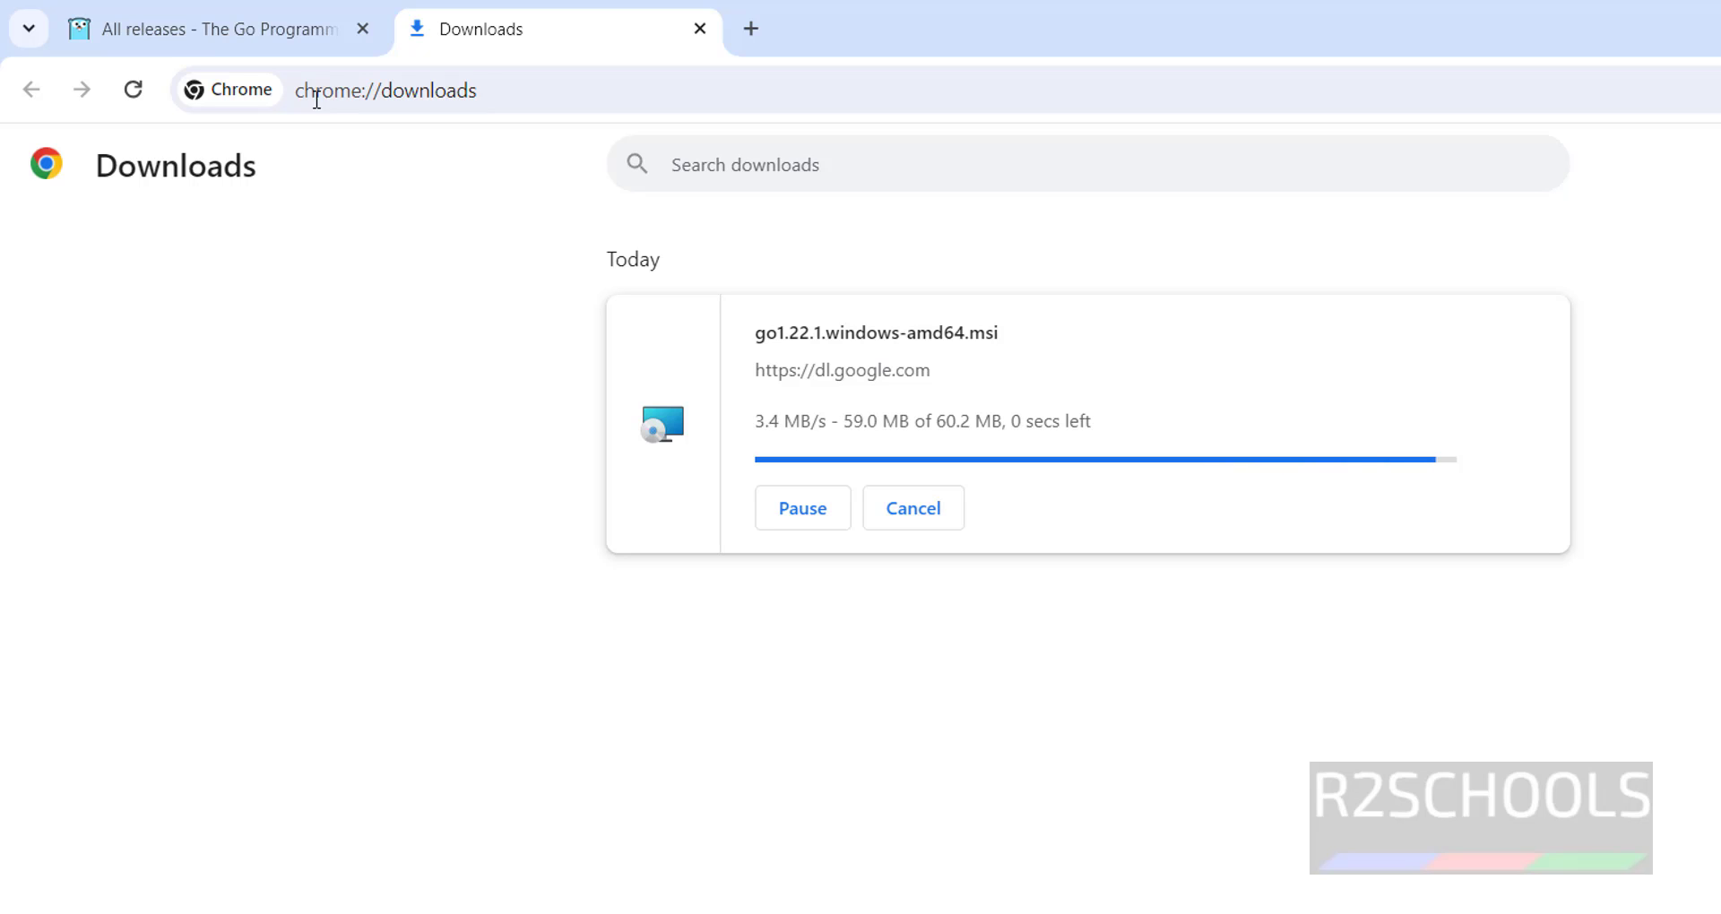
- In the Try Go editor on the Go home page, change the greeting to "Hello, r2schools" and run the program
left_click(267, 29)
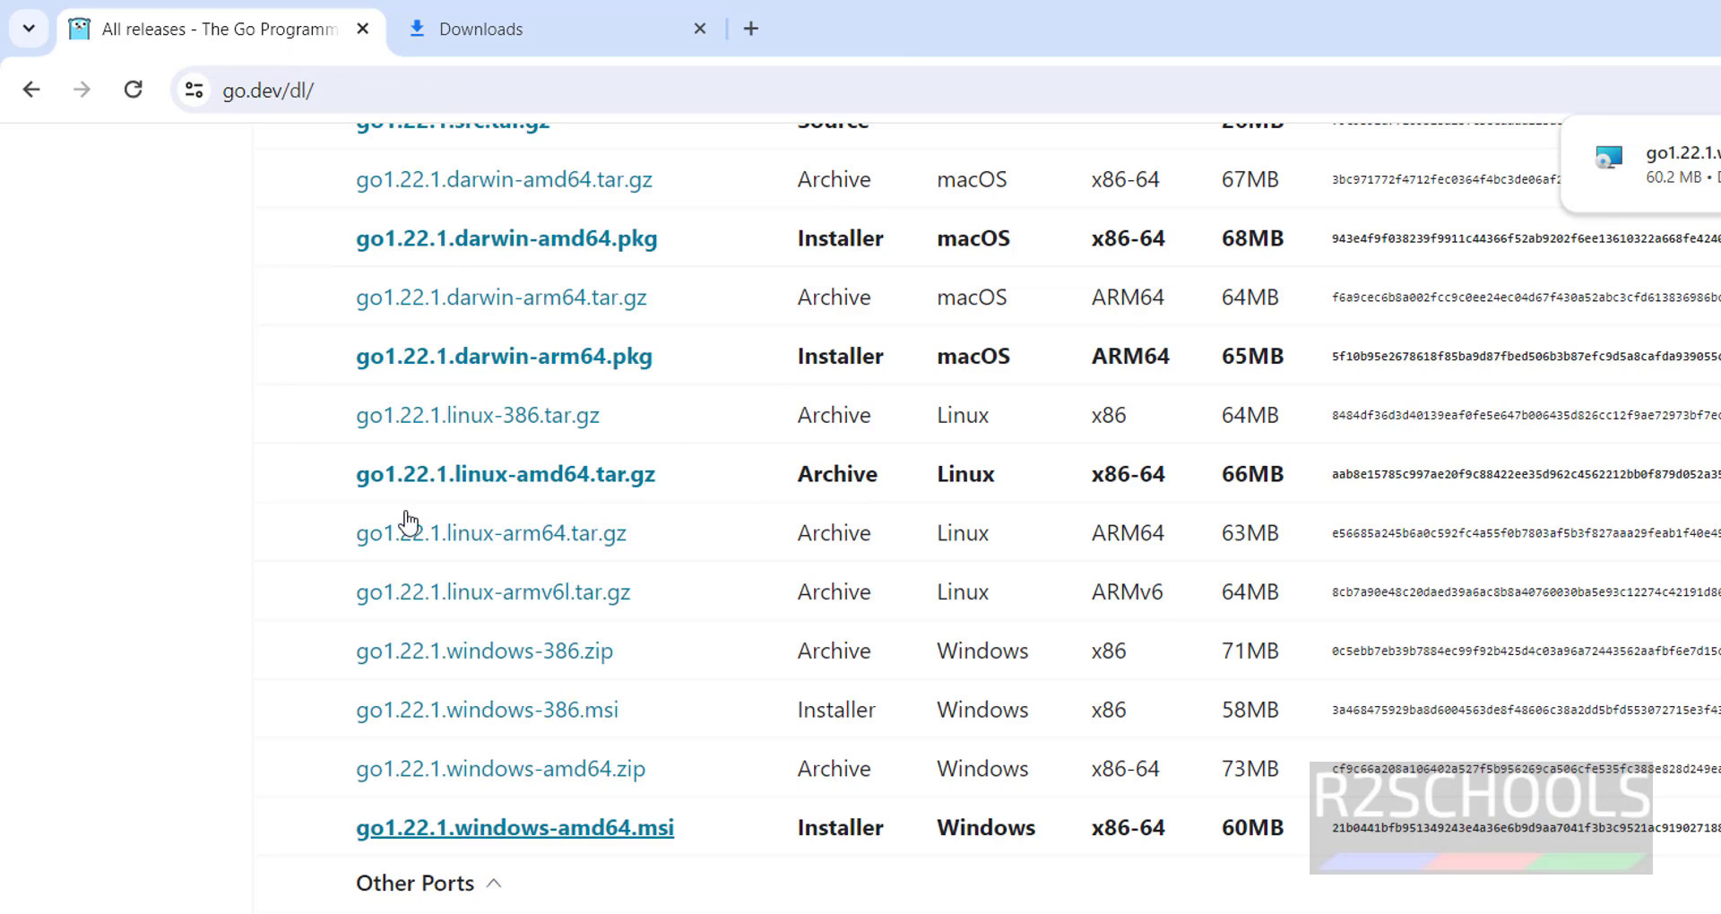
scroll(735, 434, "up", 10)
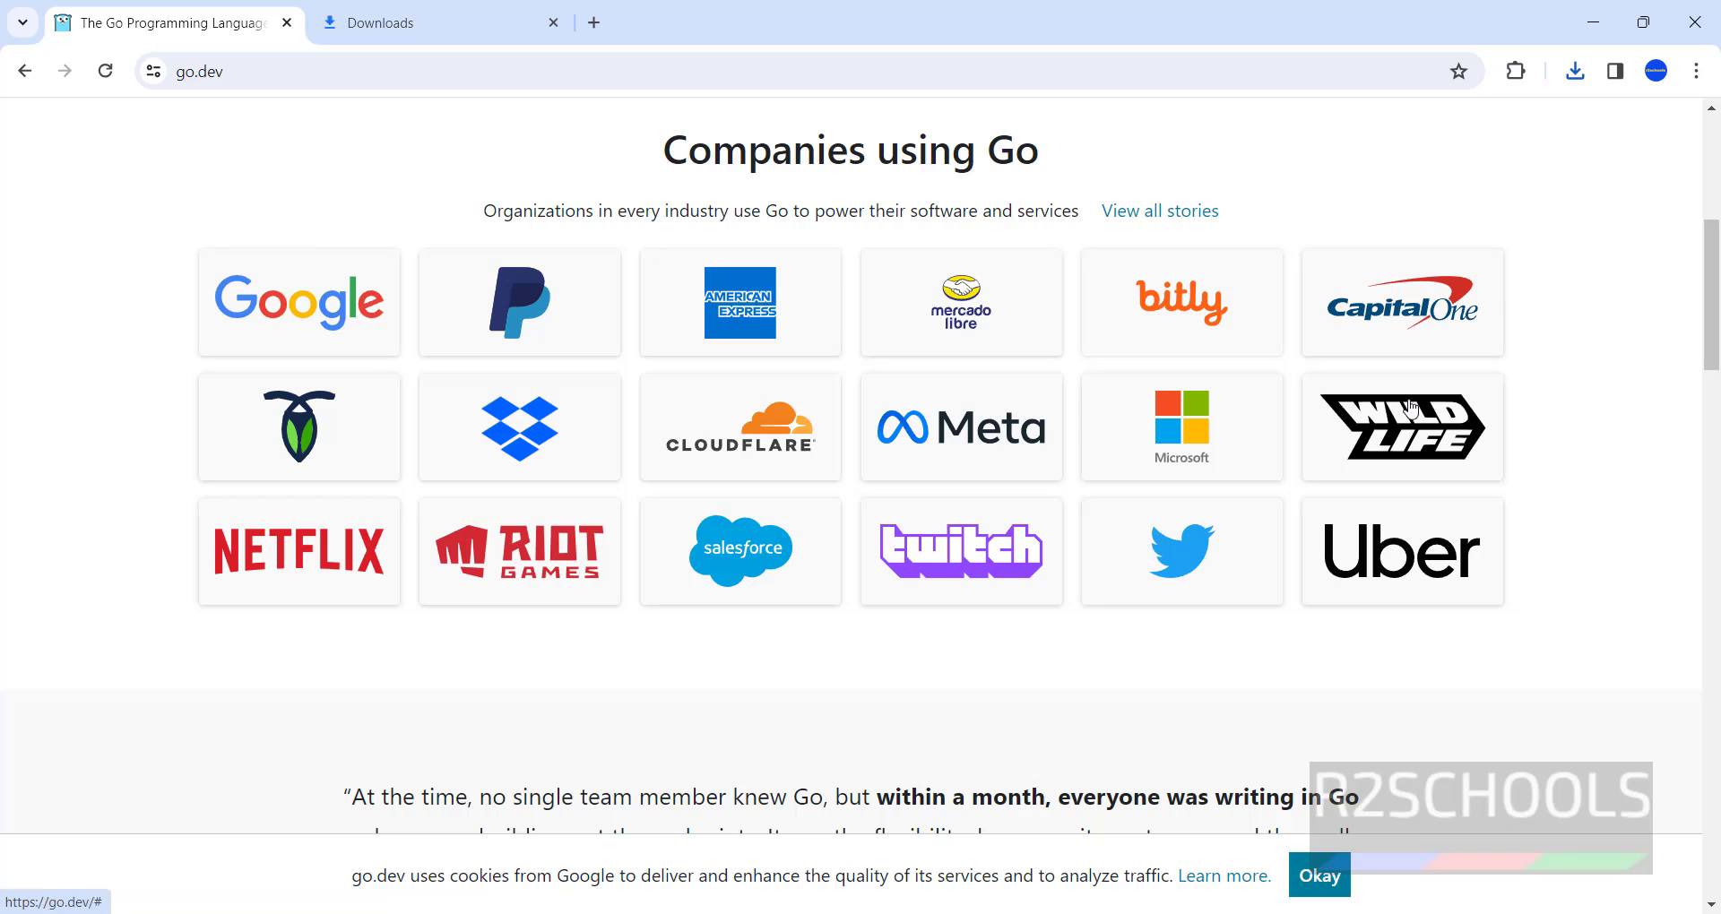
scroll(741, 737, "down", 8)
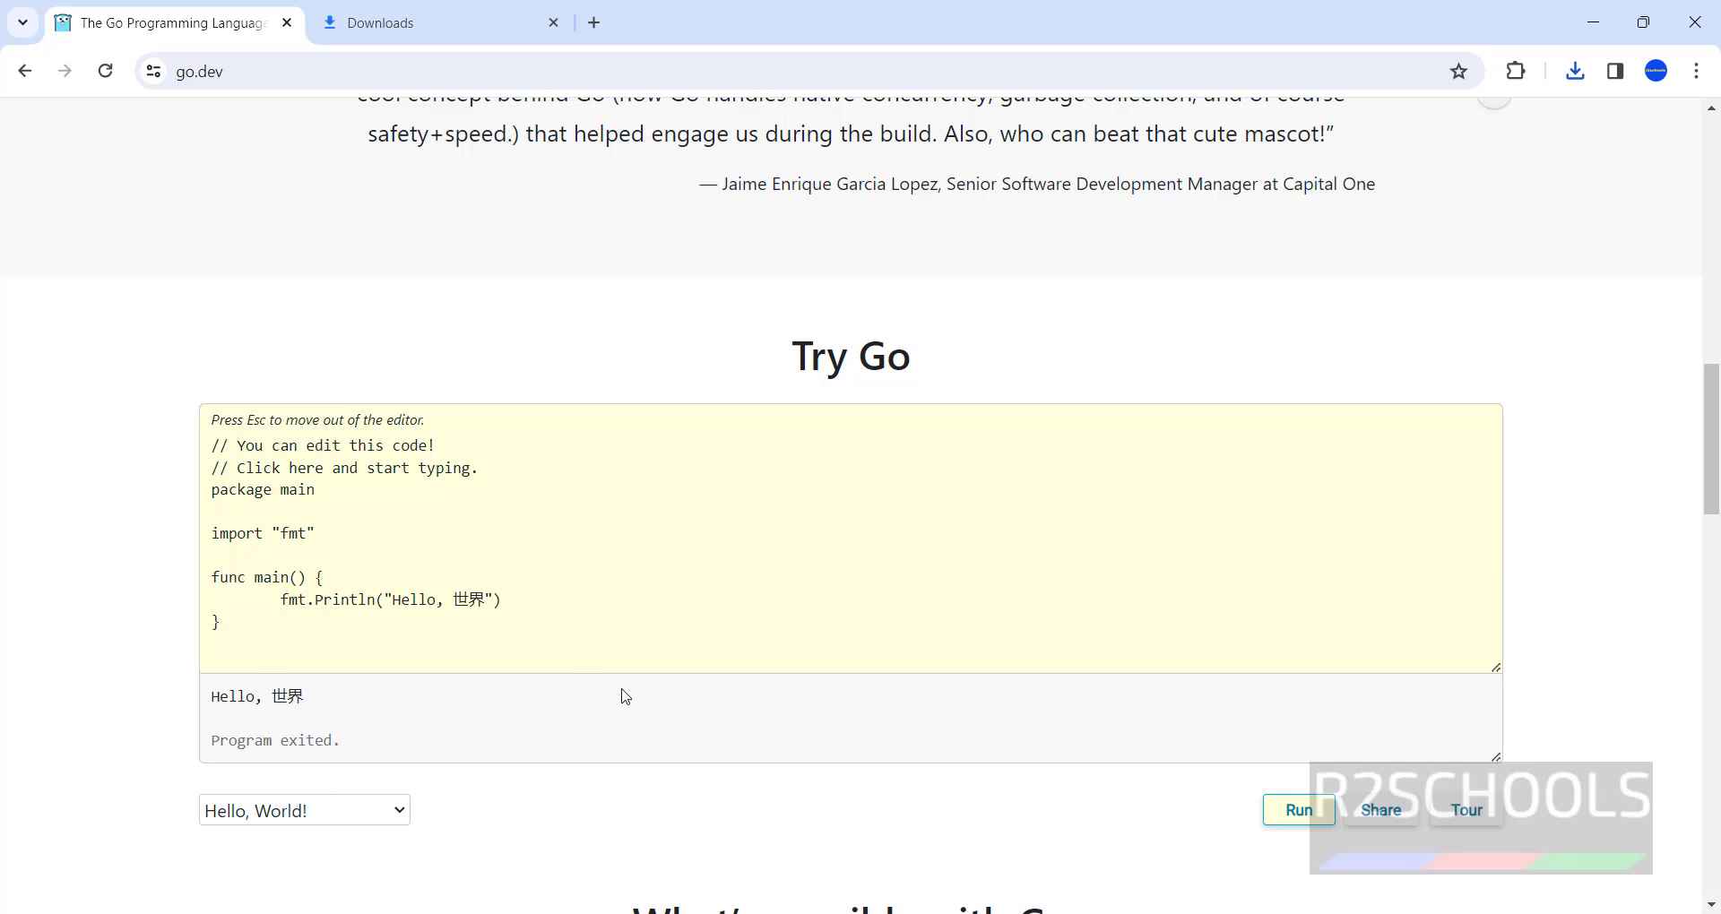
left_click_drag(450, 601, 486, 599)
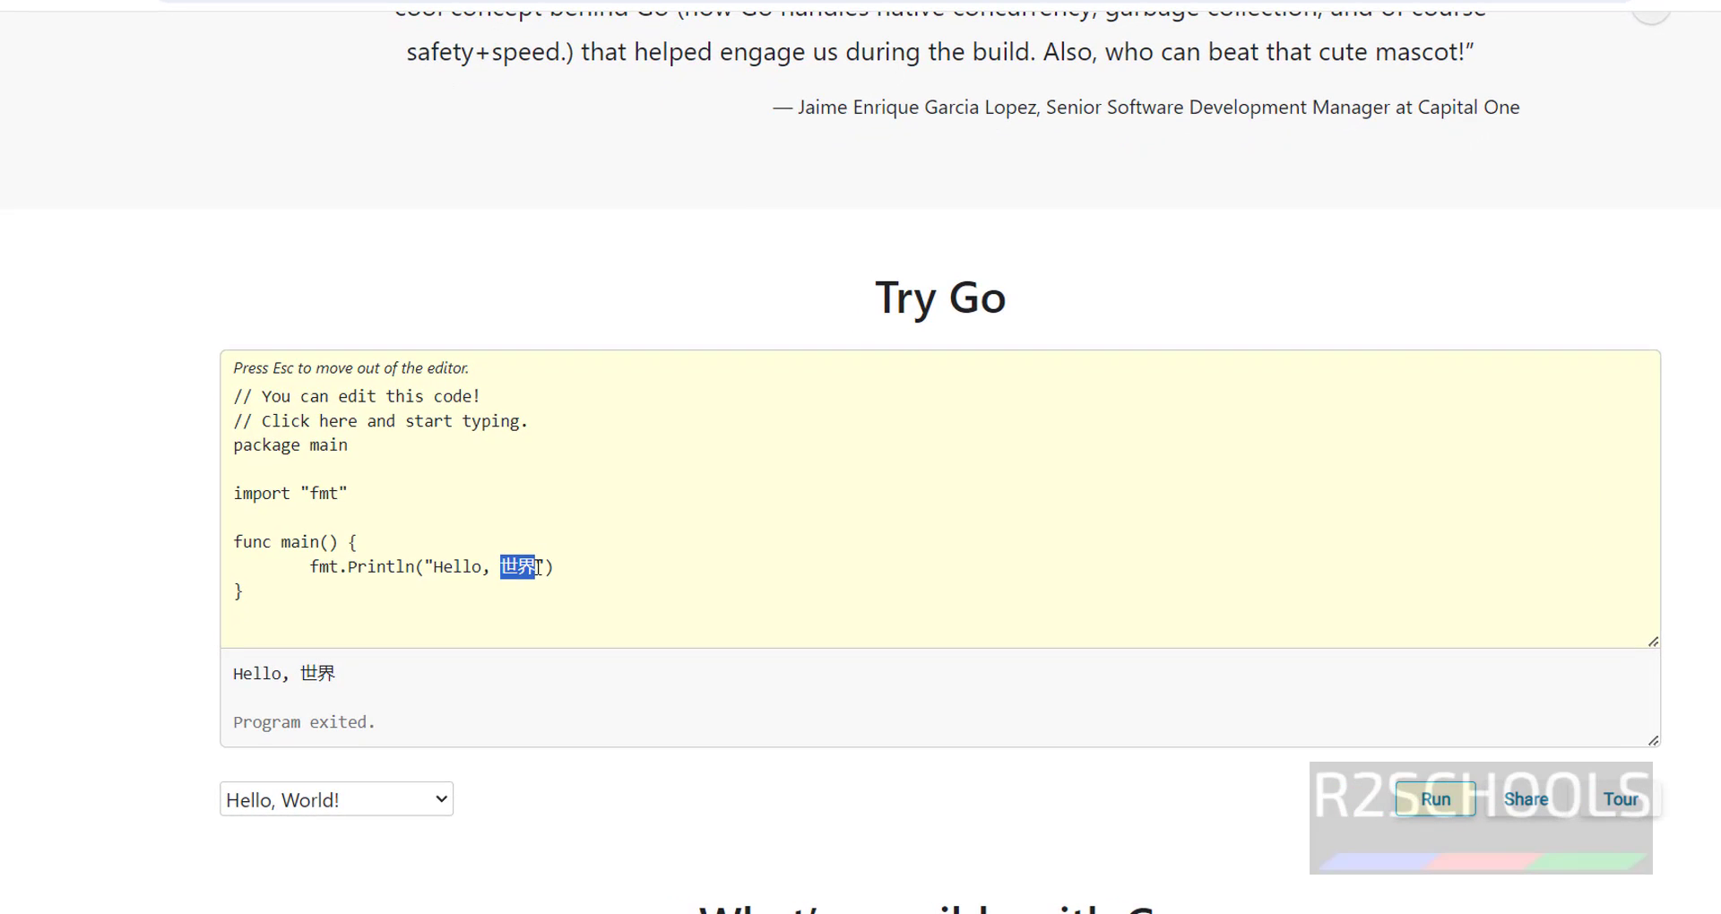
type("r2schools")
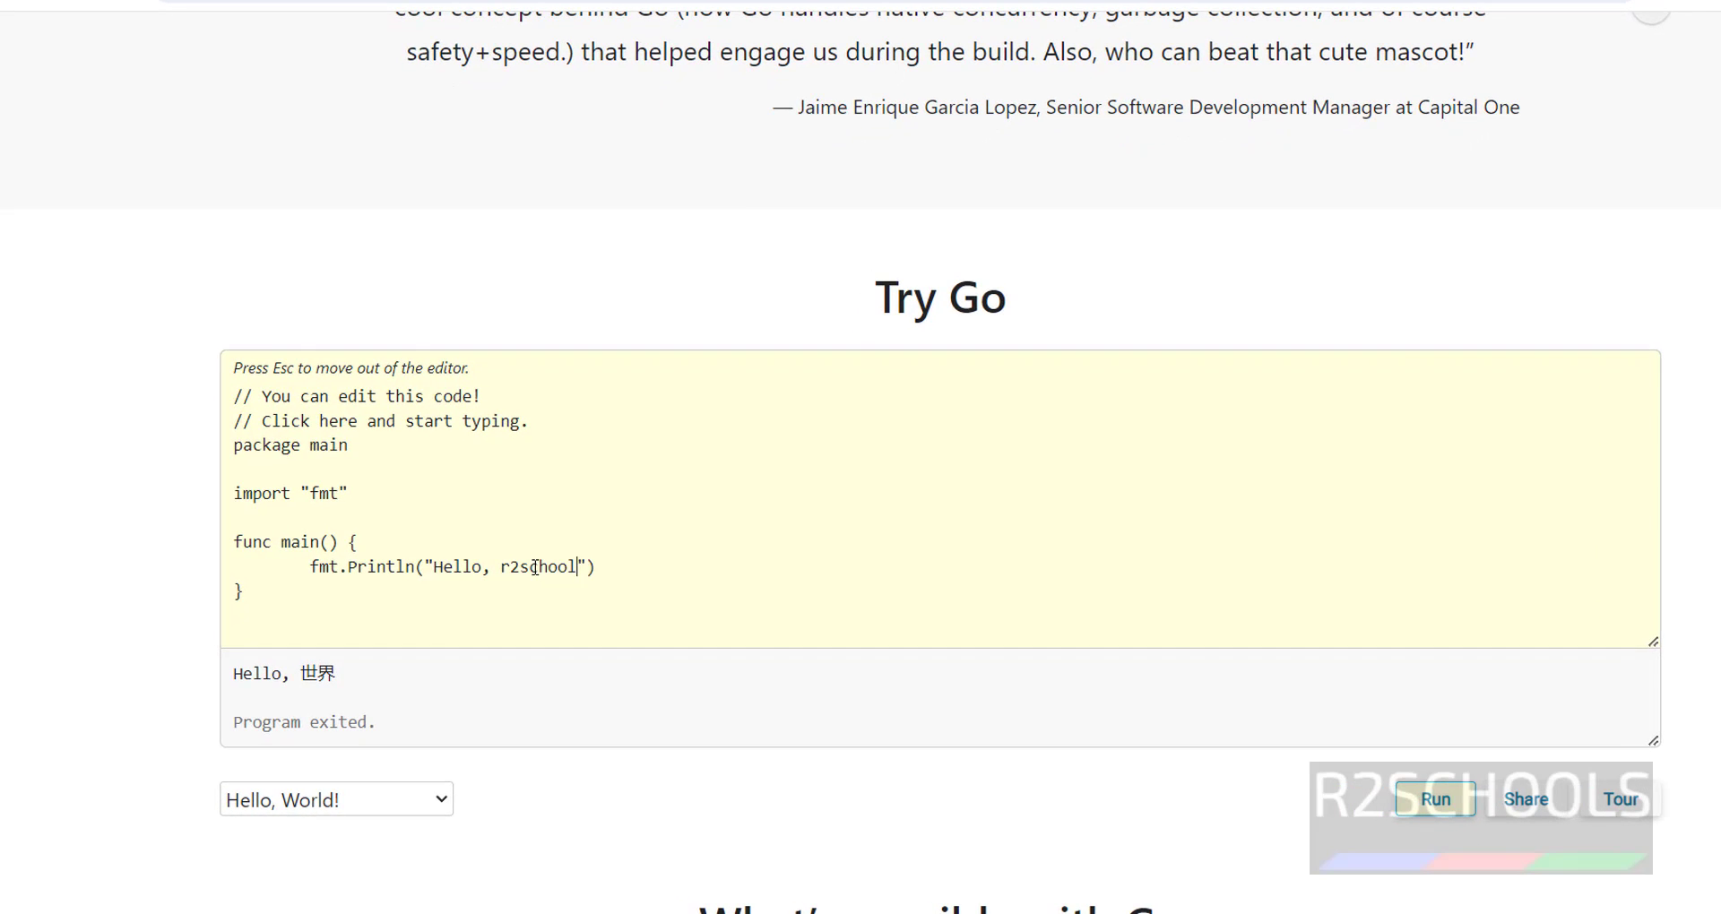
left_click(1451, 807)
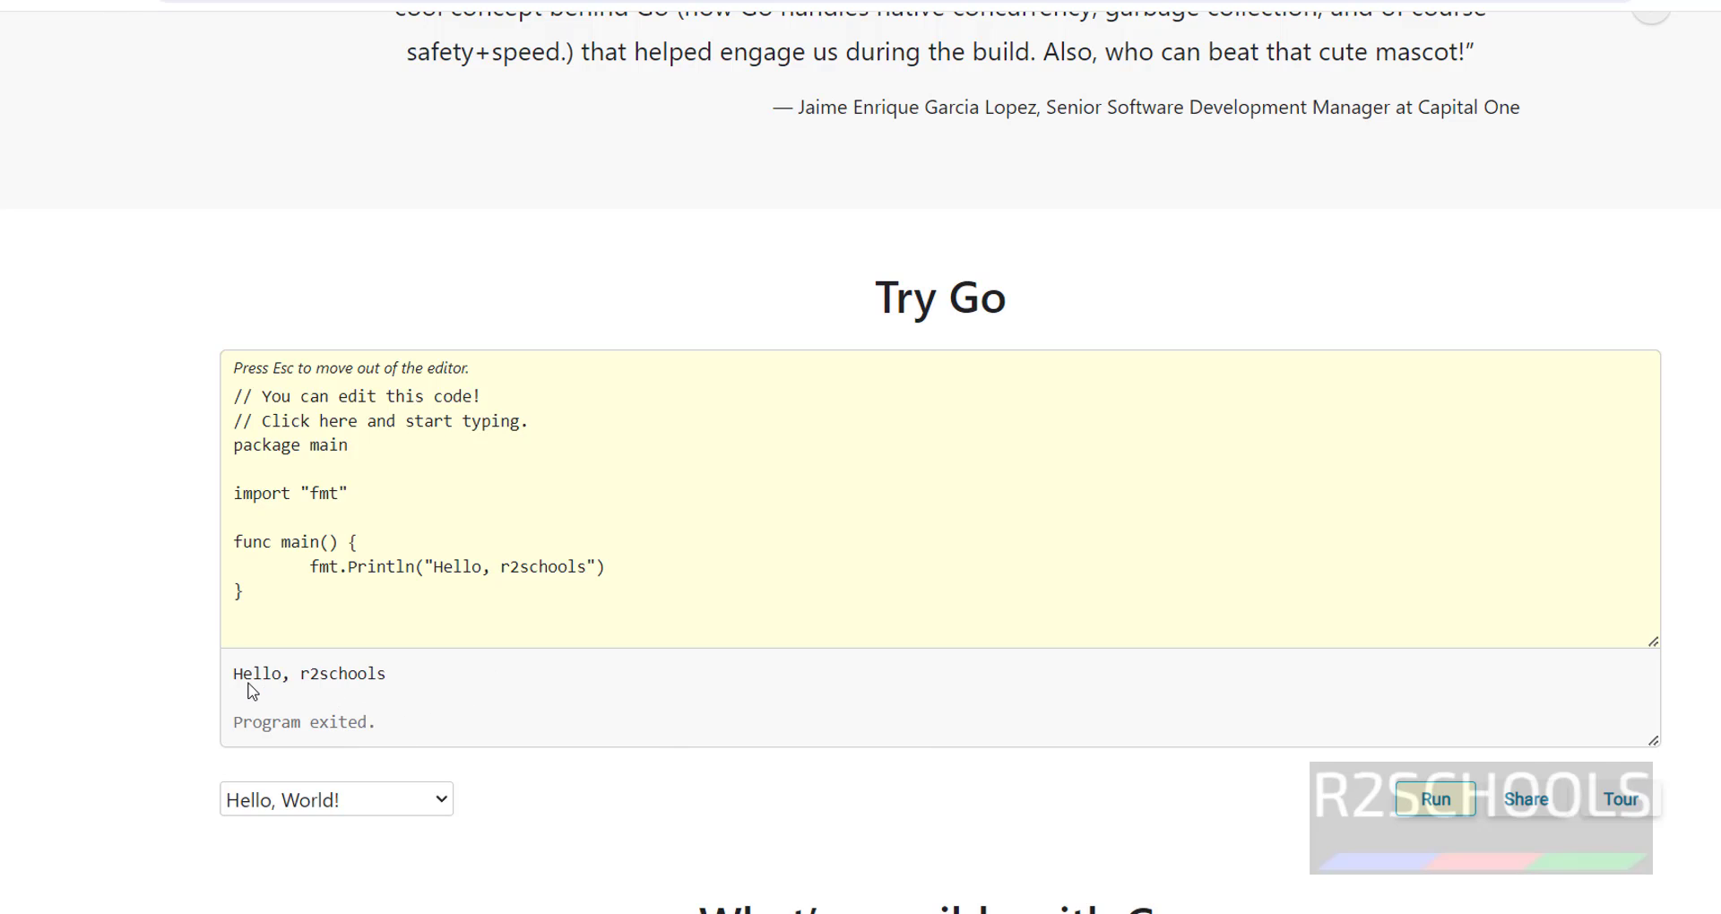
left_click_drag(245, 678, 374, 677)
left_click(485, 518)
- Launch the downloaded Go installer and accept the terms in the License Agreement
left_click(502, 3)
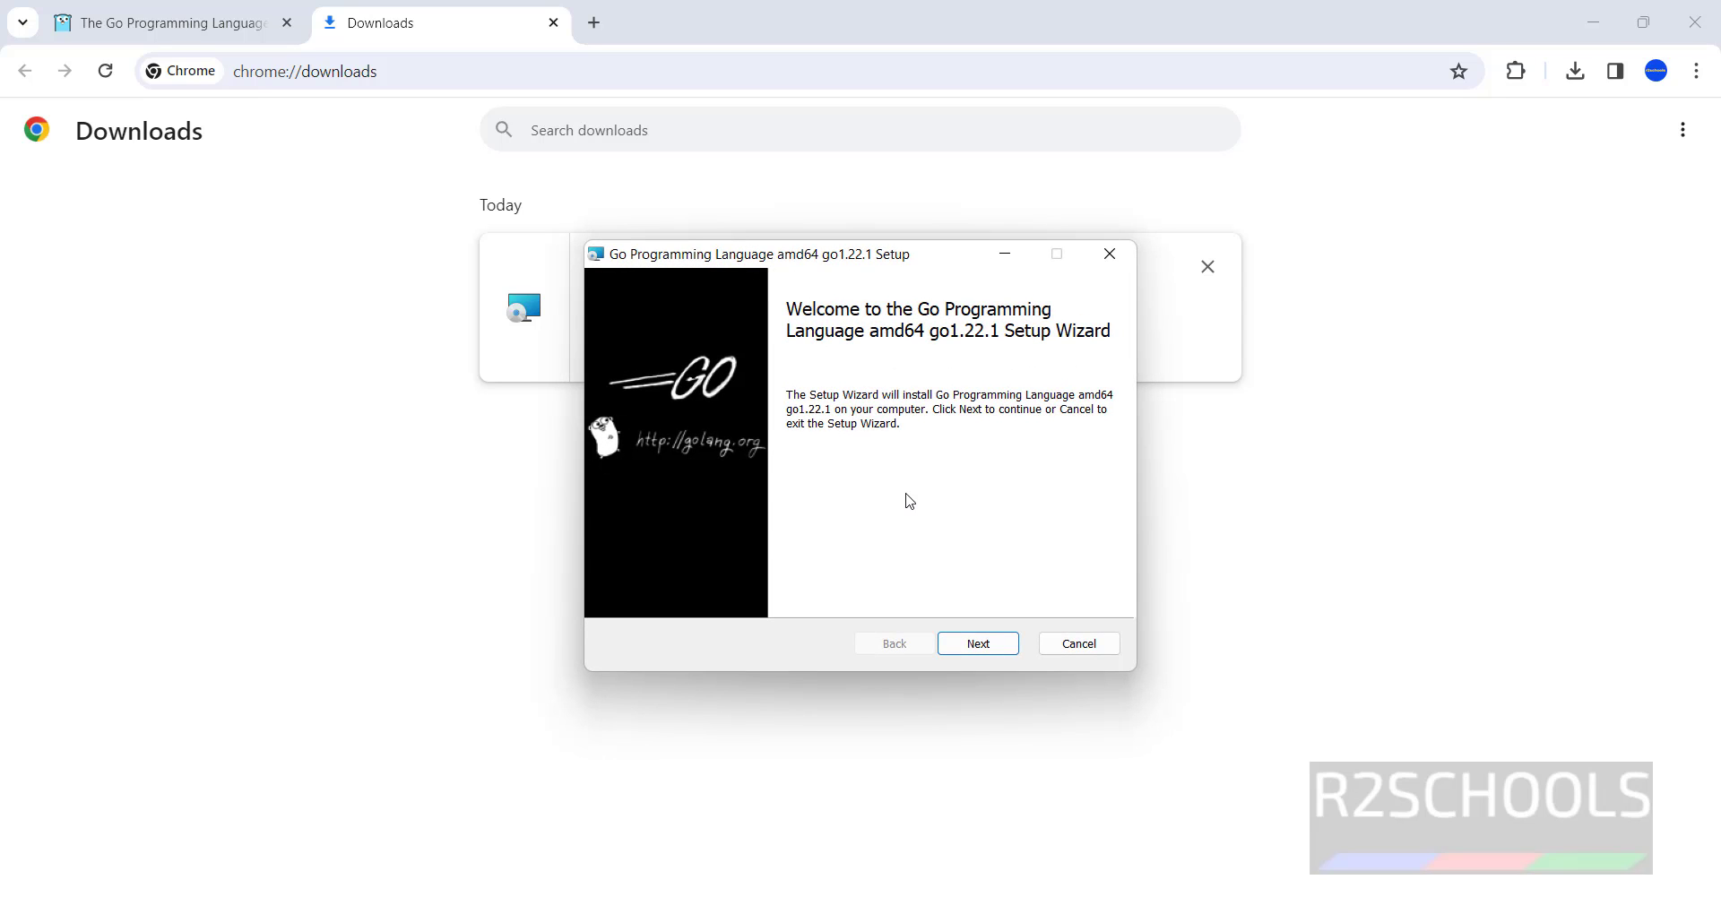
left_click(991, 651)
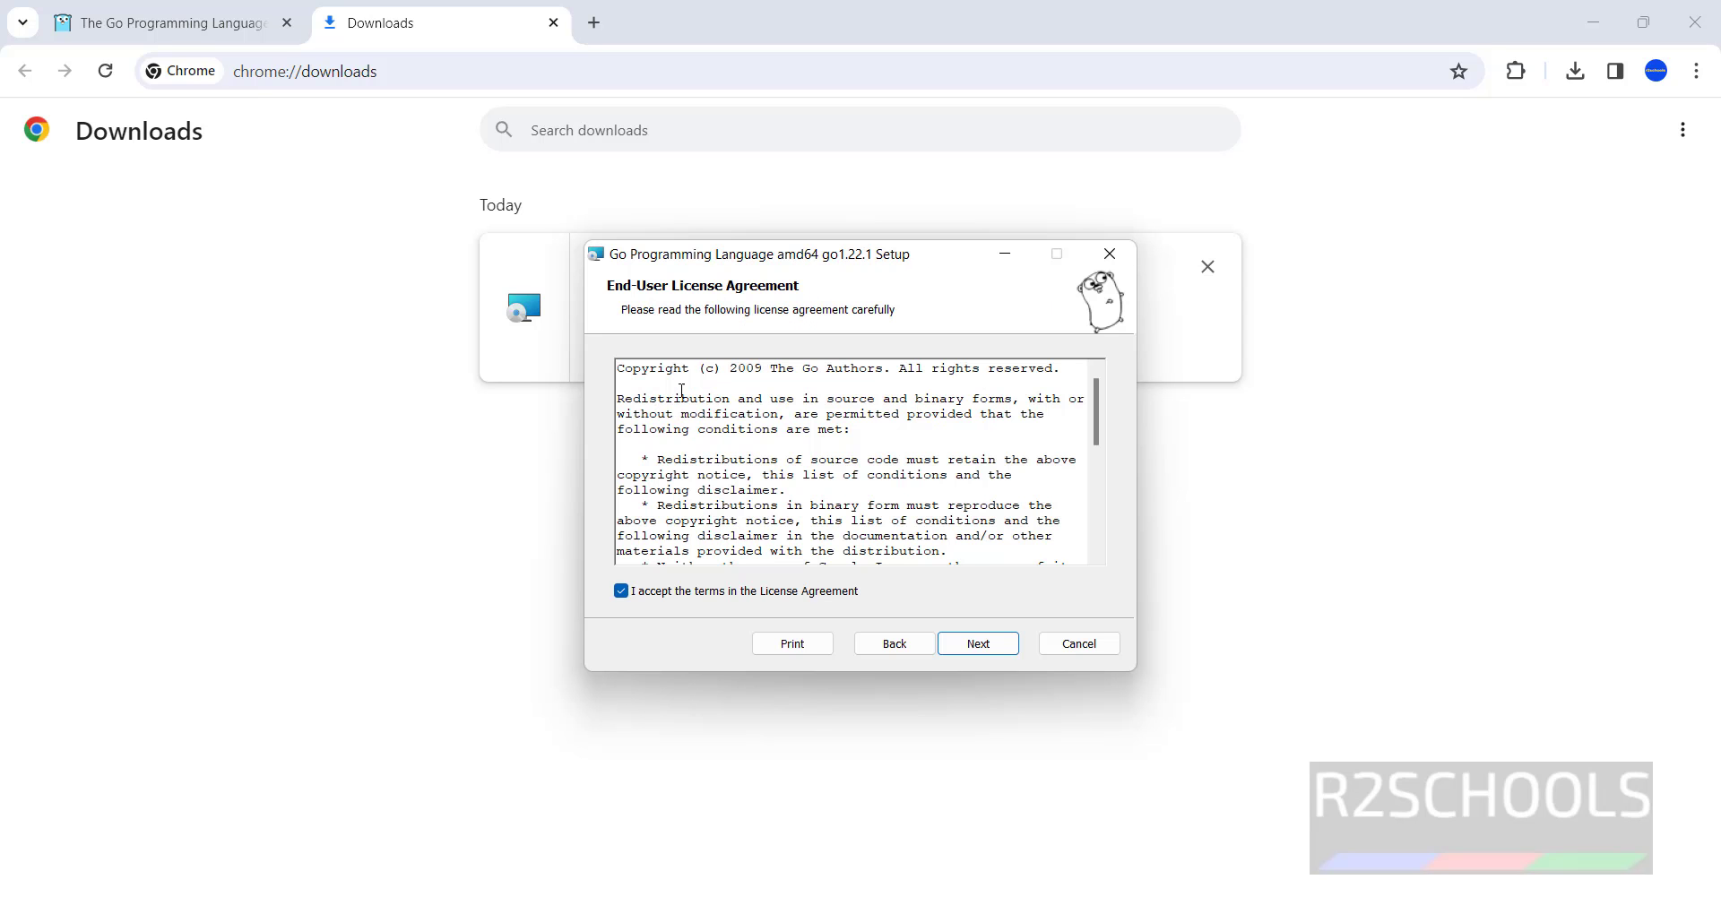
left_click(623, 593)
left_click(623, 592)
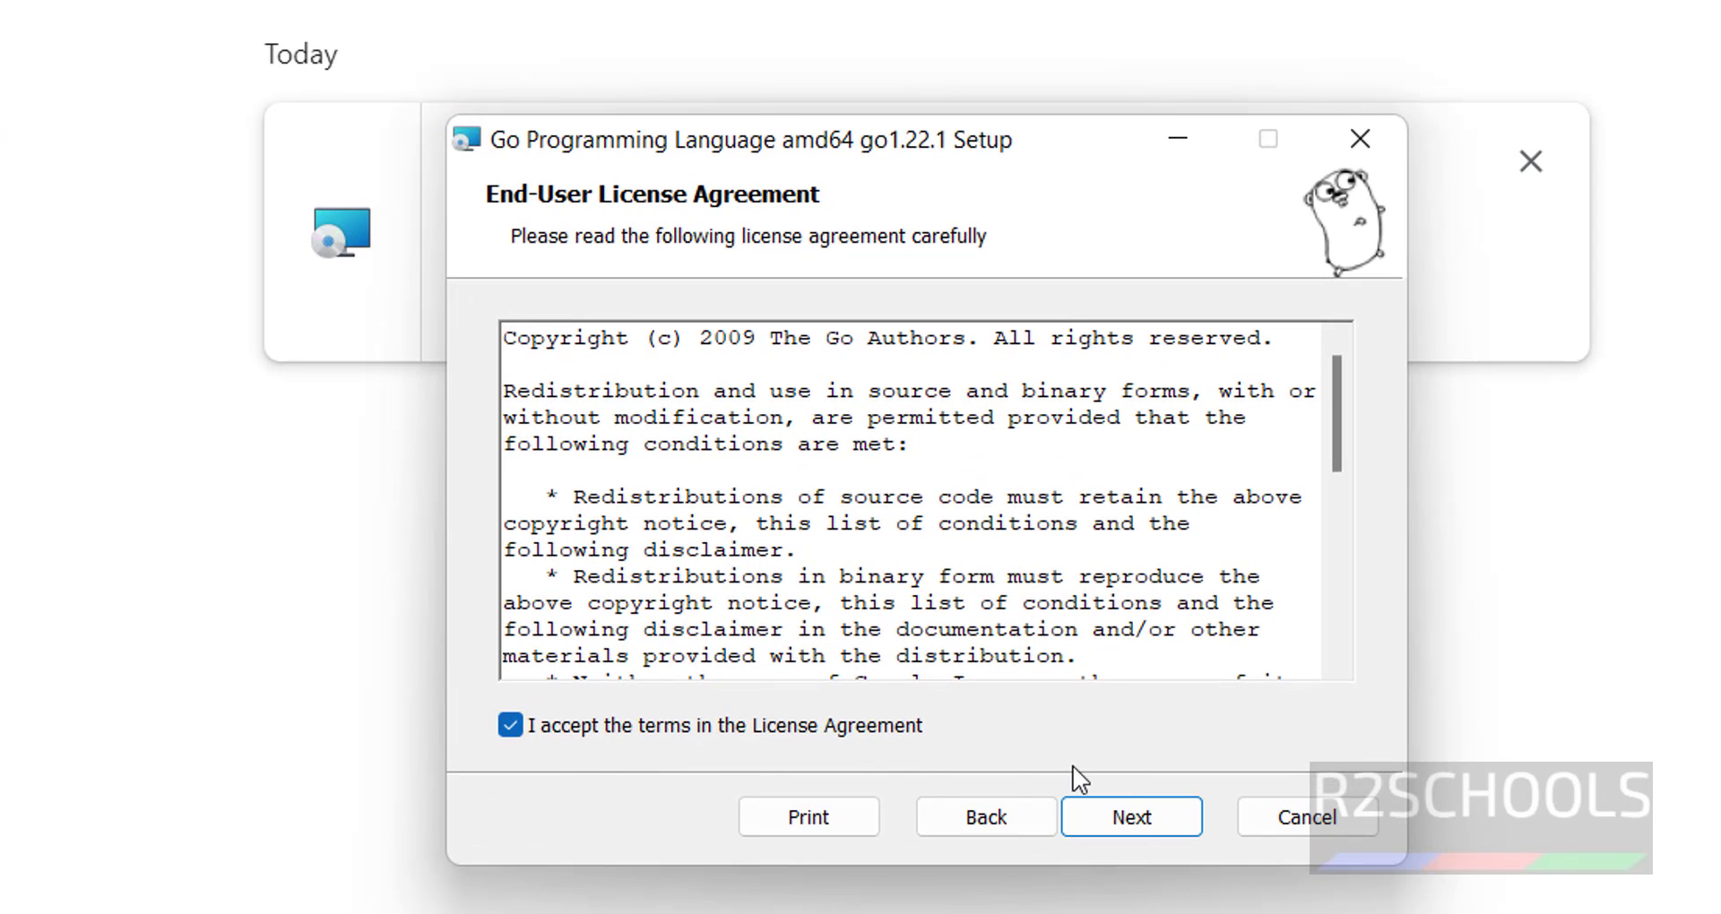
left_click(1135, 815)
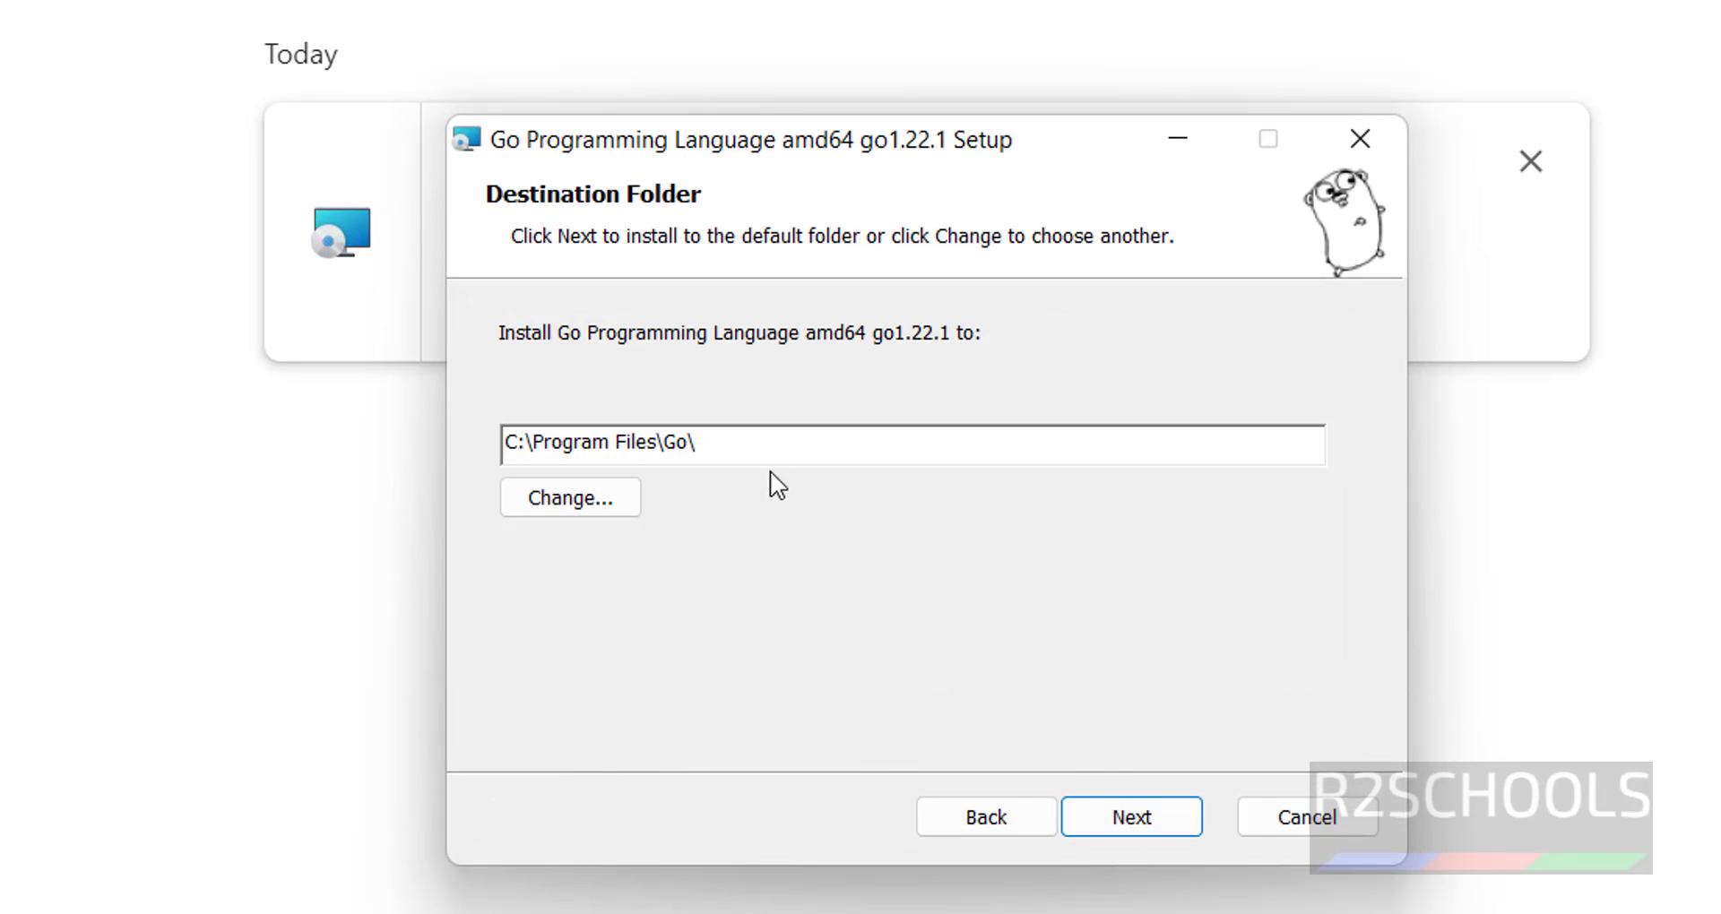
- Change the Go installation's destination folder to C:\Go
left_click_drag(788, 445, 434, 431)
left_click(686, 438)
left_click(574, 498)
left_click(1298, 818)
left_click(597, 508)
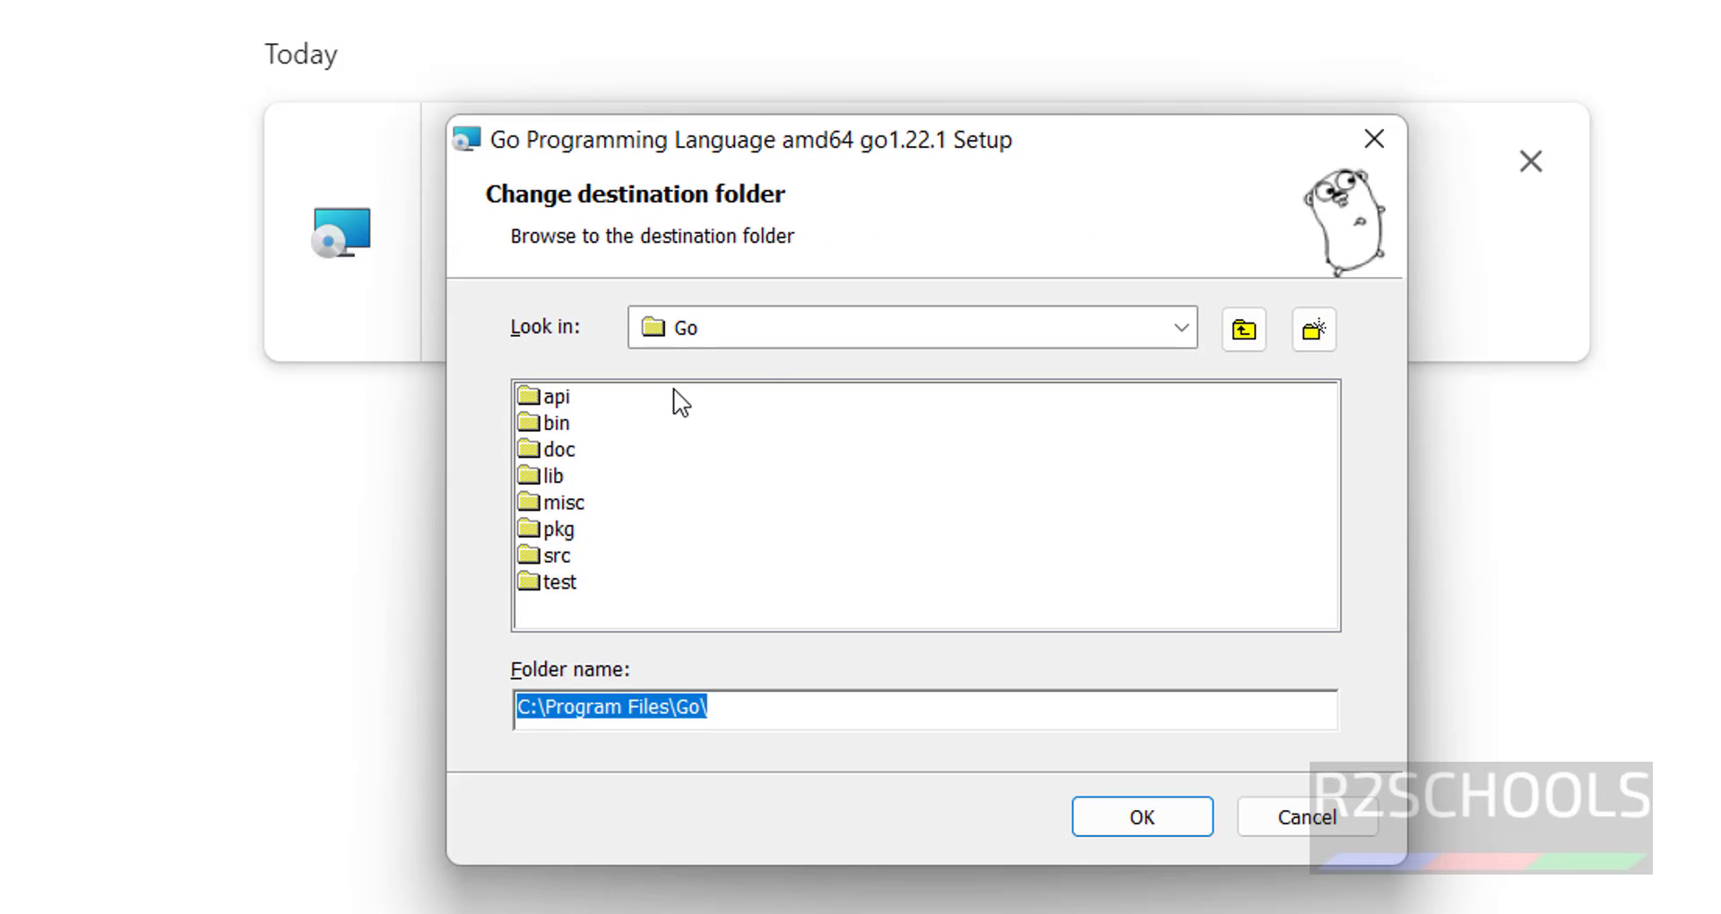
left_click(1243, 331)
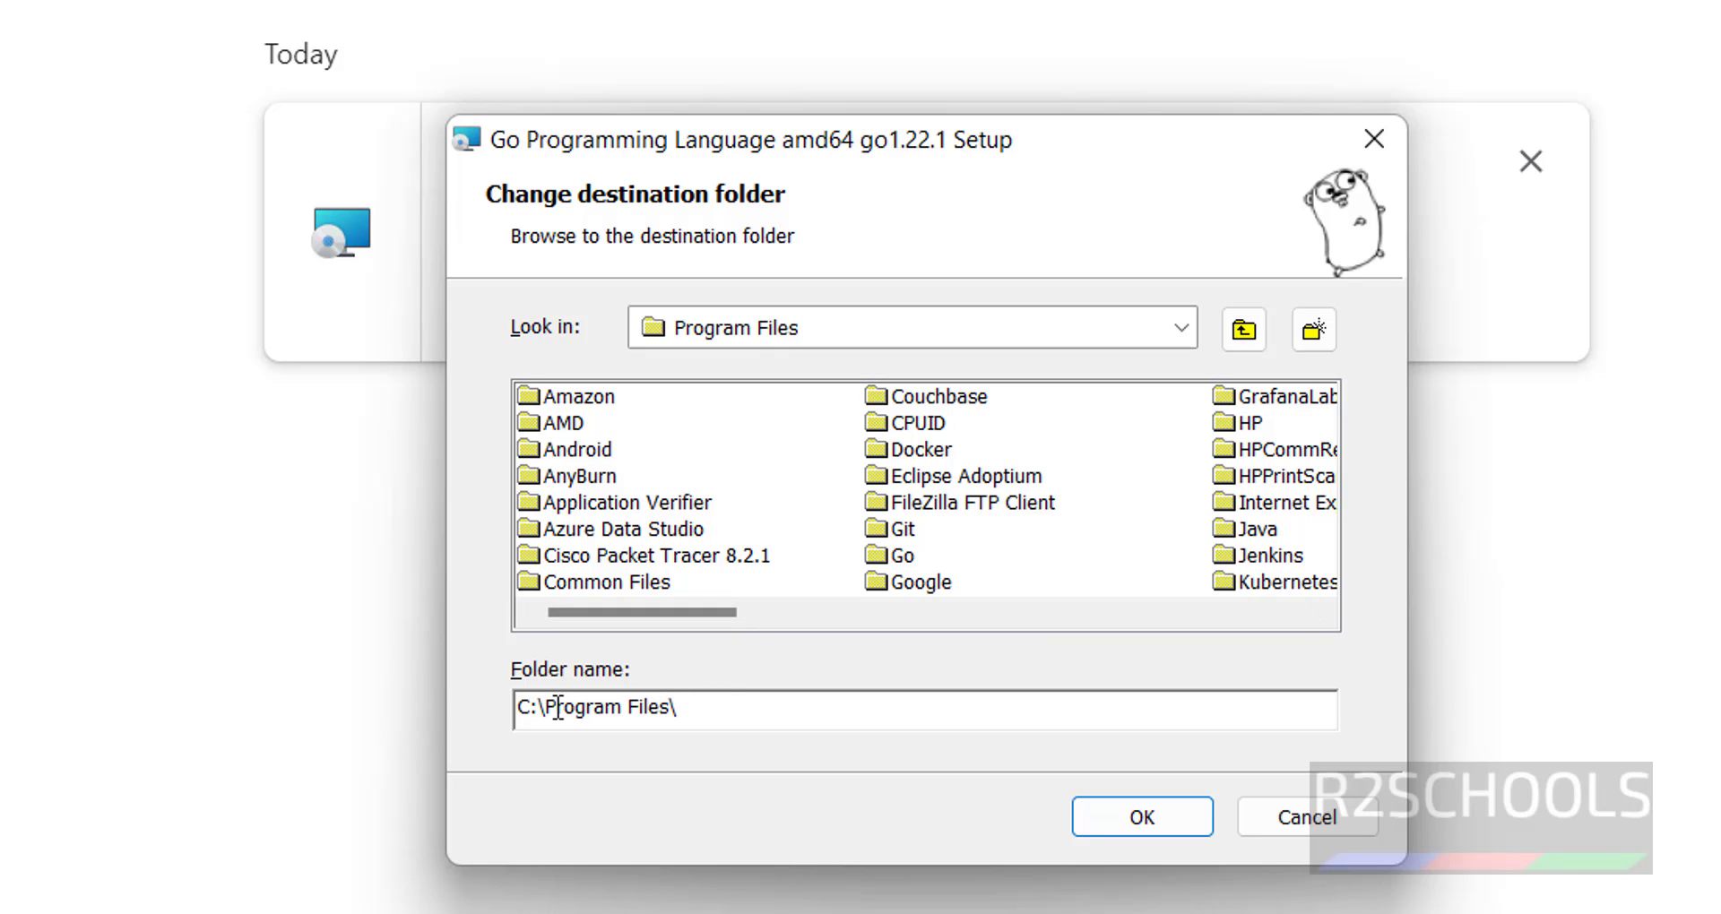
left_click_drag(546, 708, 694, 708)
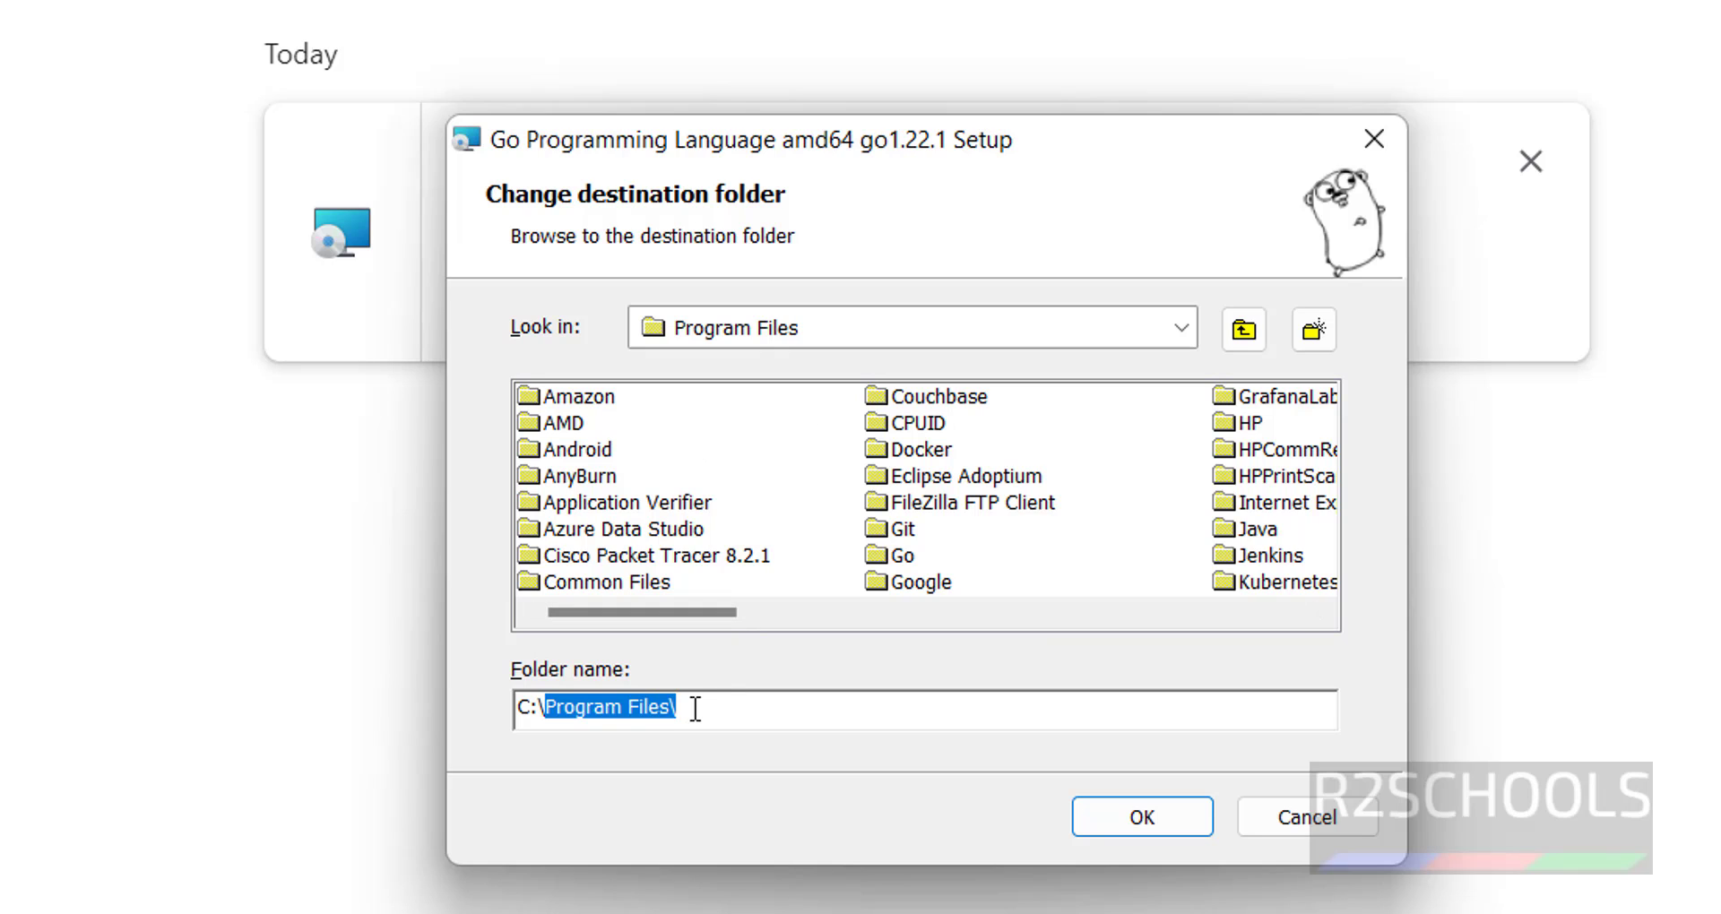
key("BackSpace")
left_click(1112, 822)
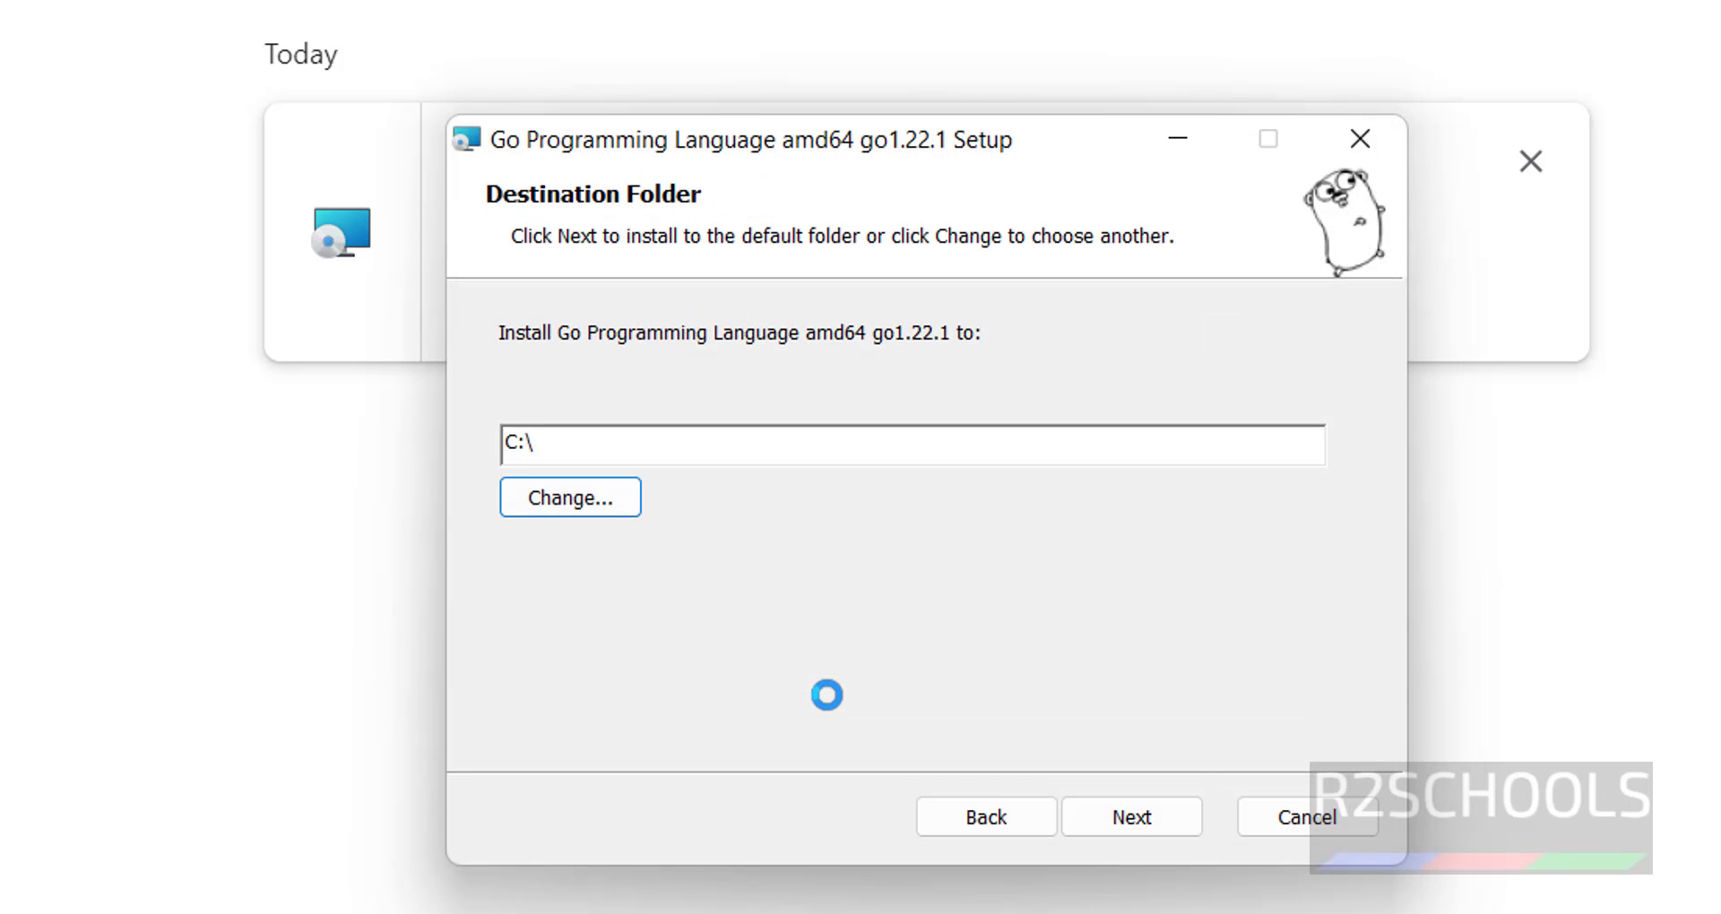
left_click(722, 441)
type("Go")
- Install Go with the chosen settings and finish the setup wizard
left_click(1126, 807)
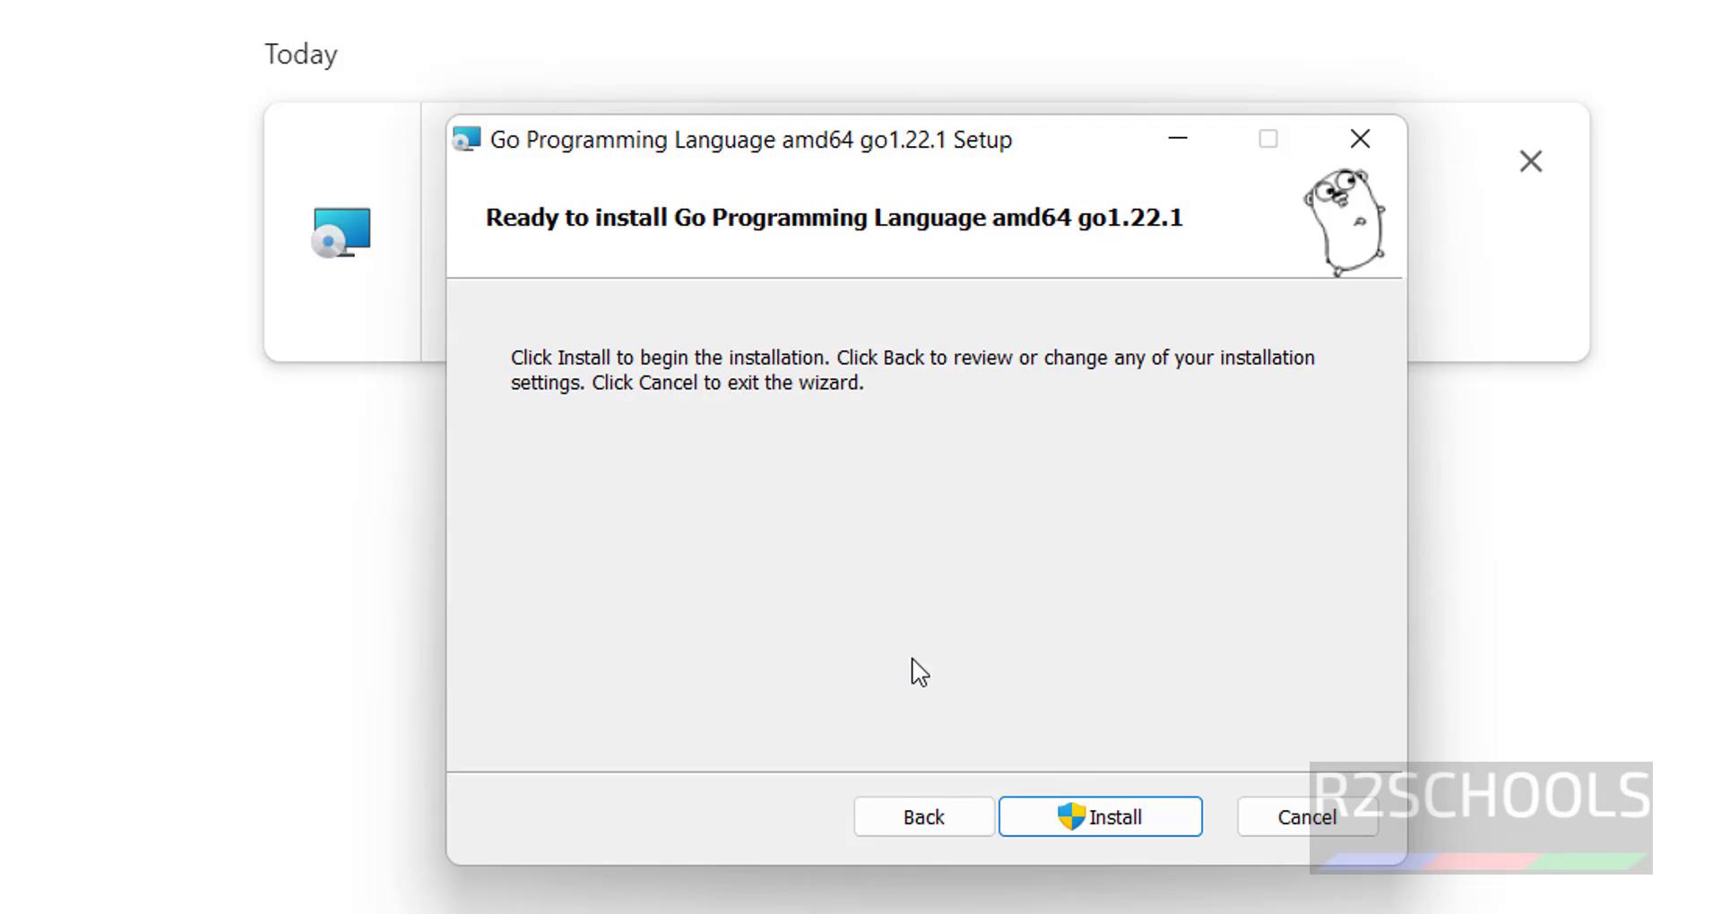
left_click(1065, 809)
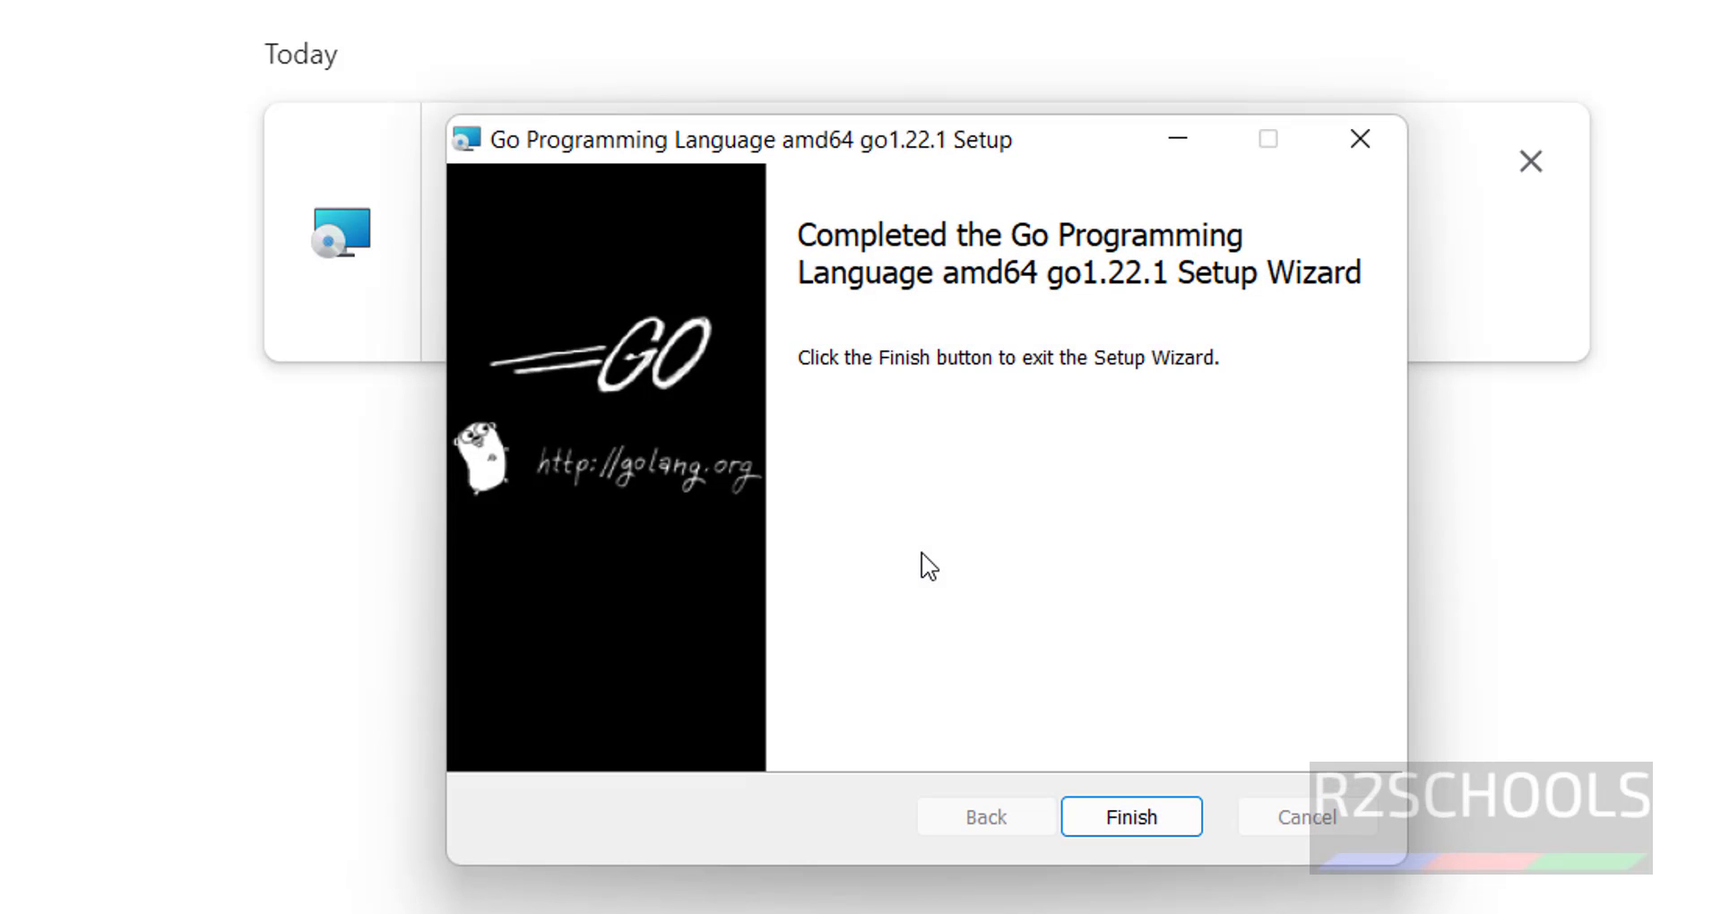
left_click(1127, 818)
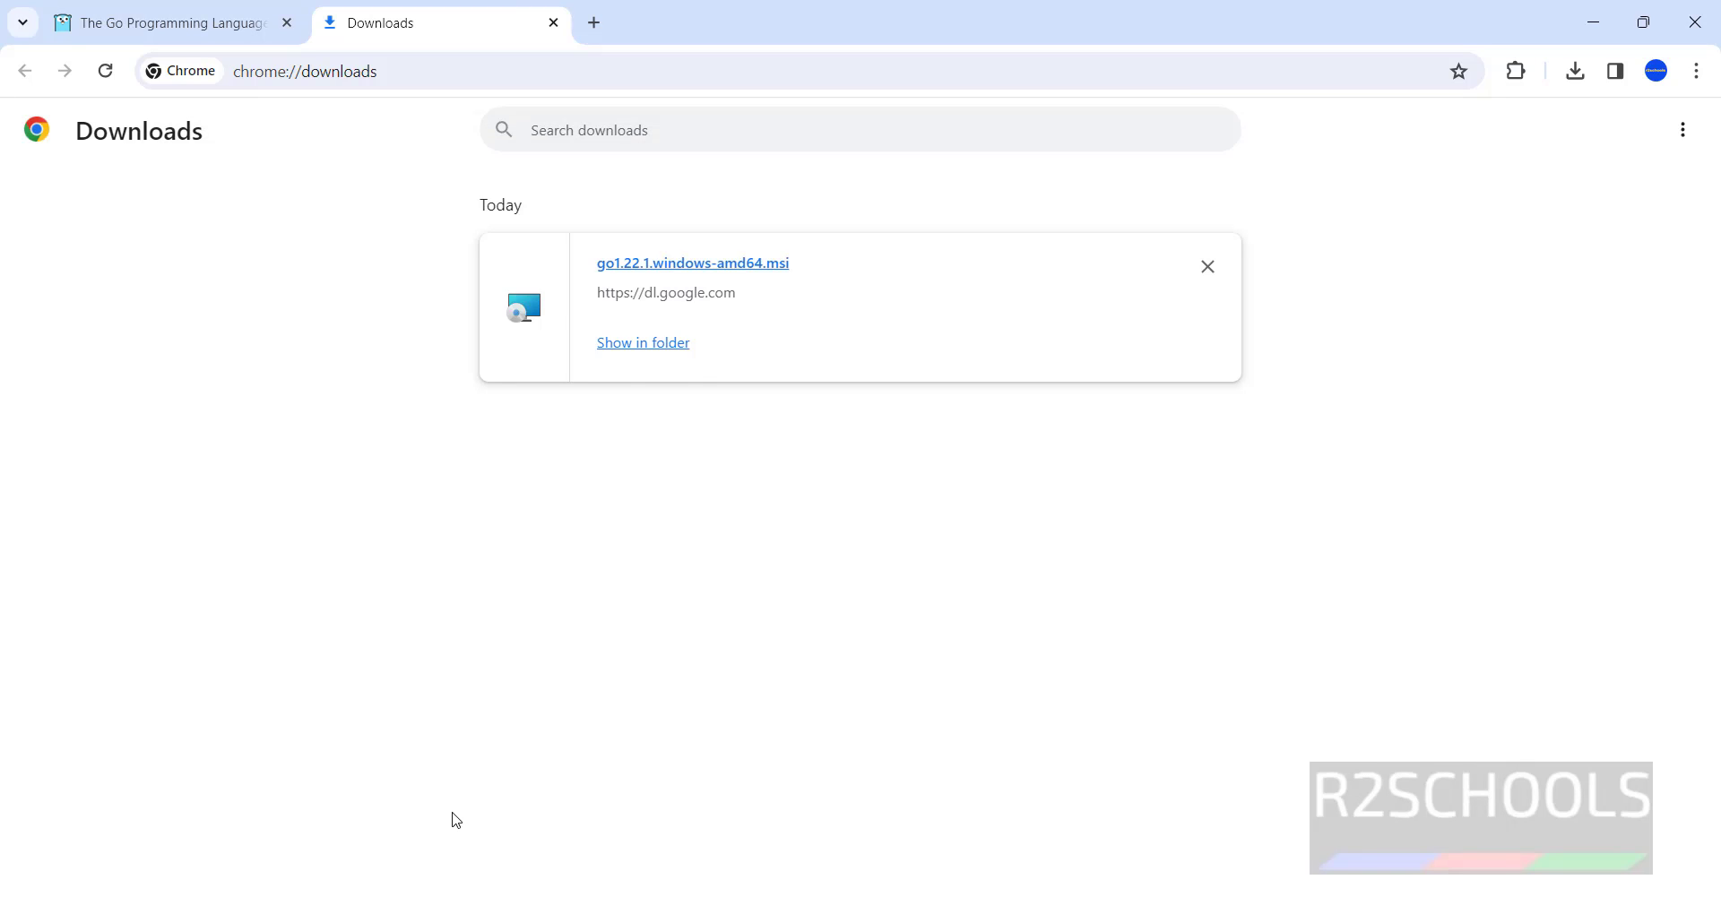
key("super")
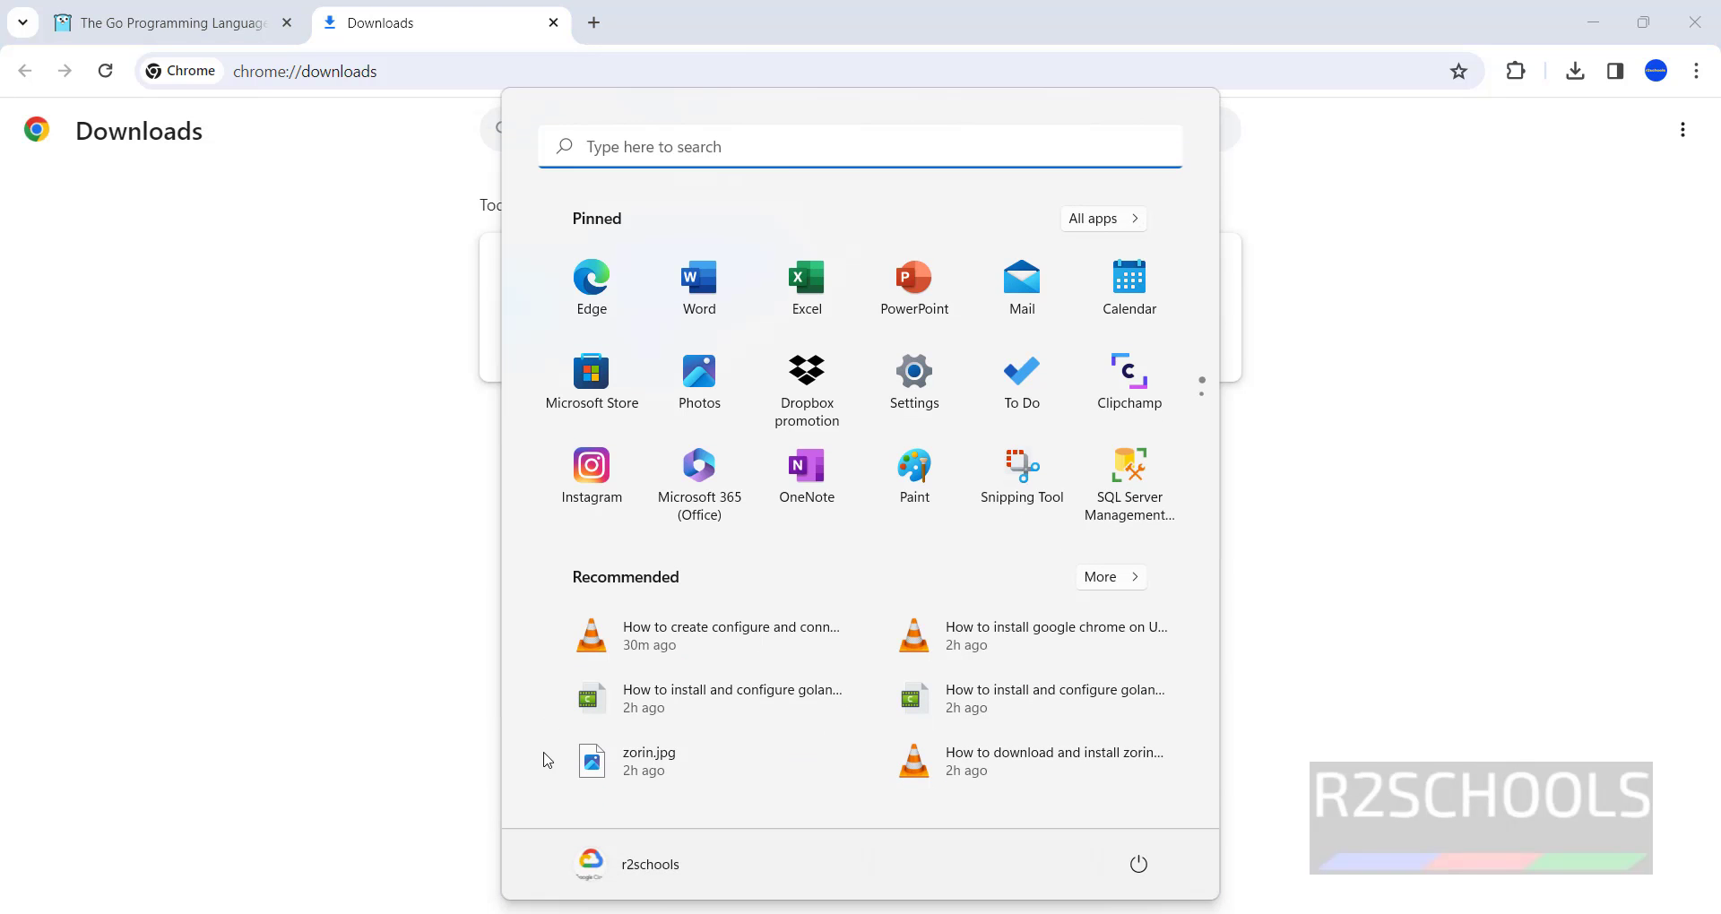
left_click(785, 154)
type("envi")
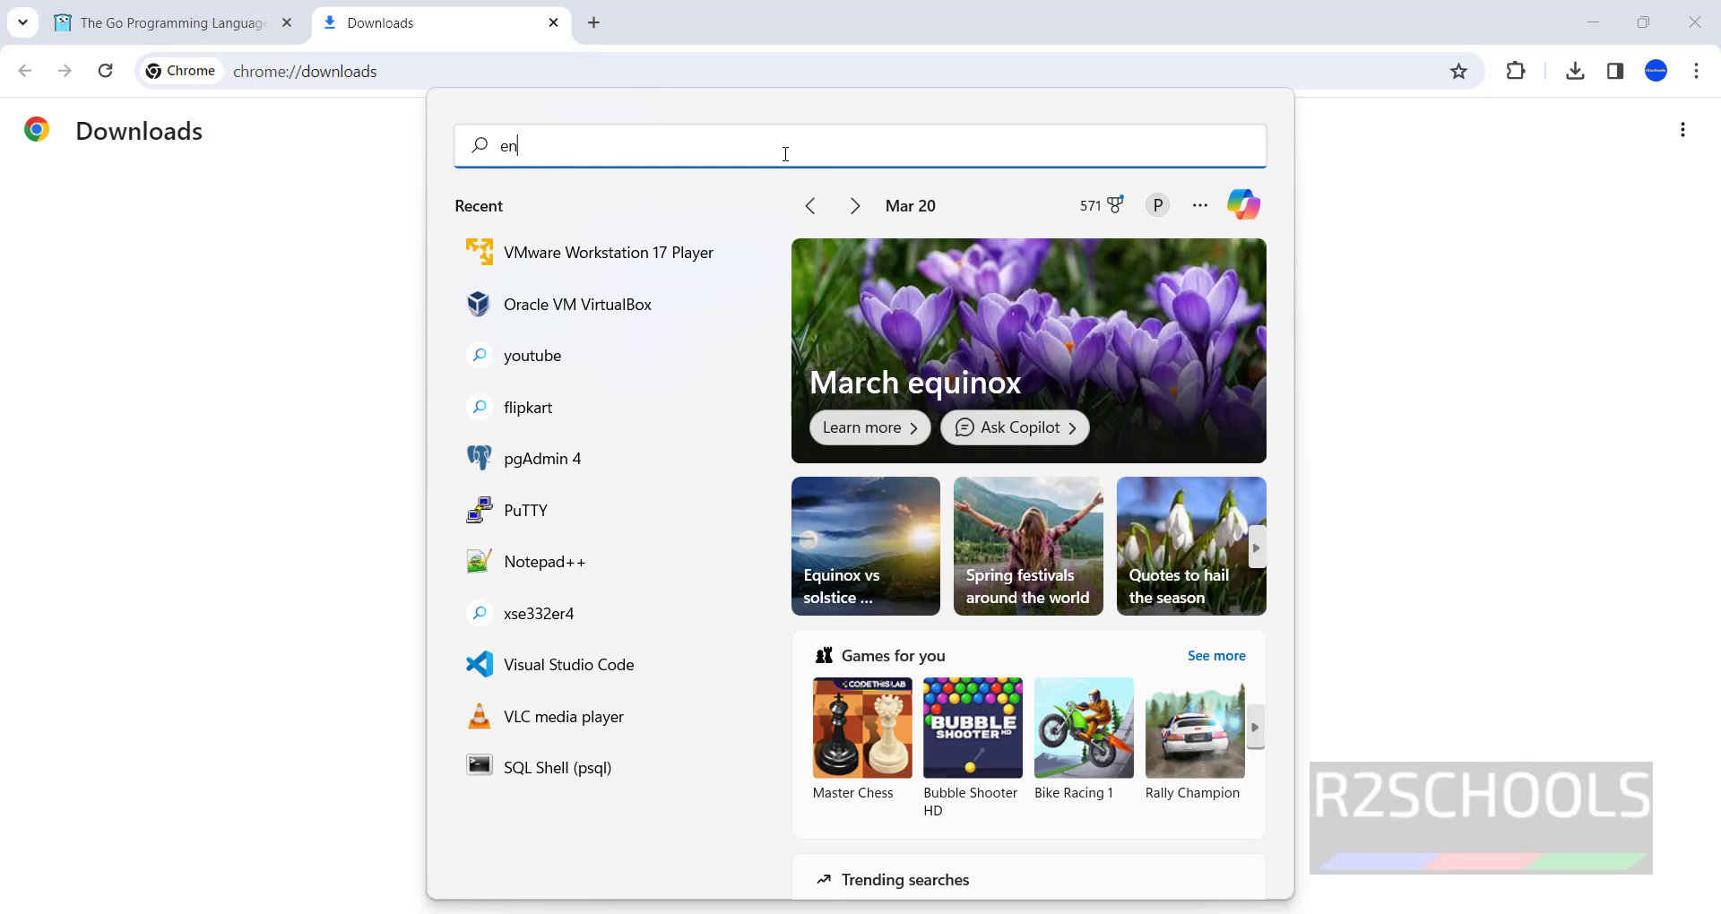
type("r")
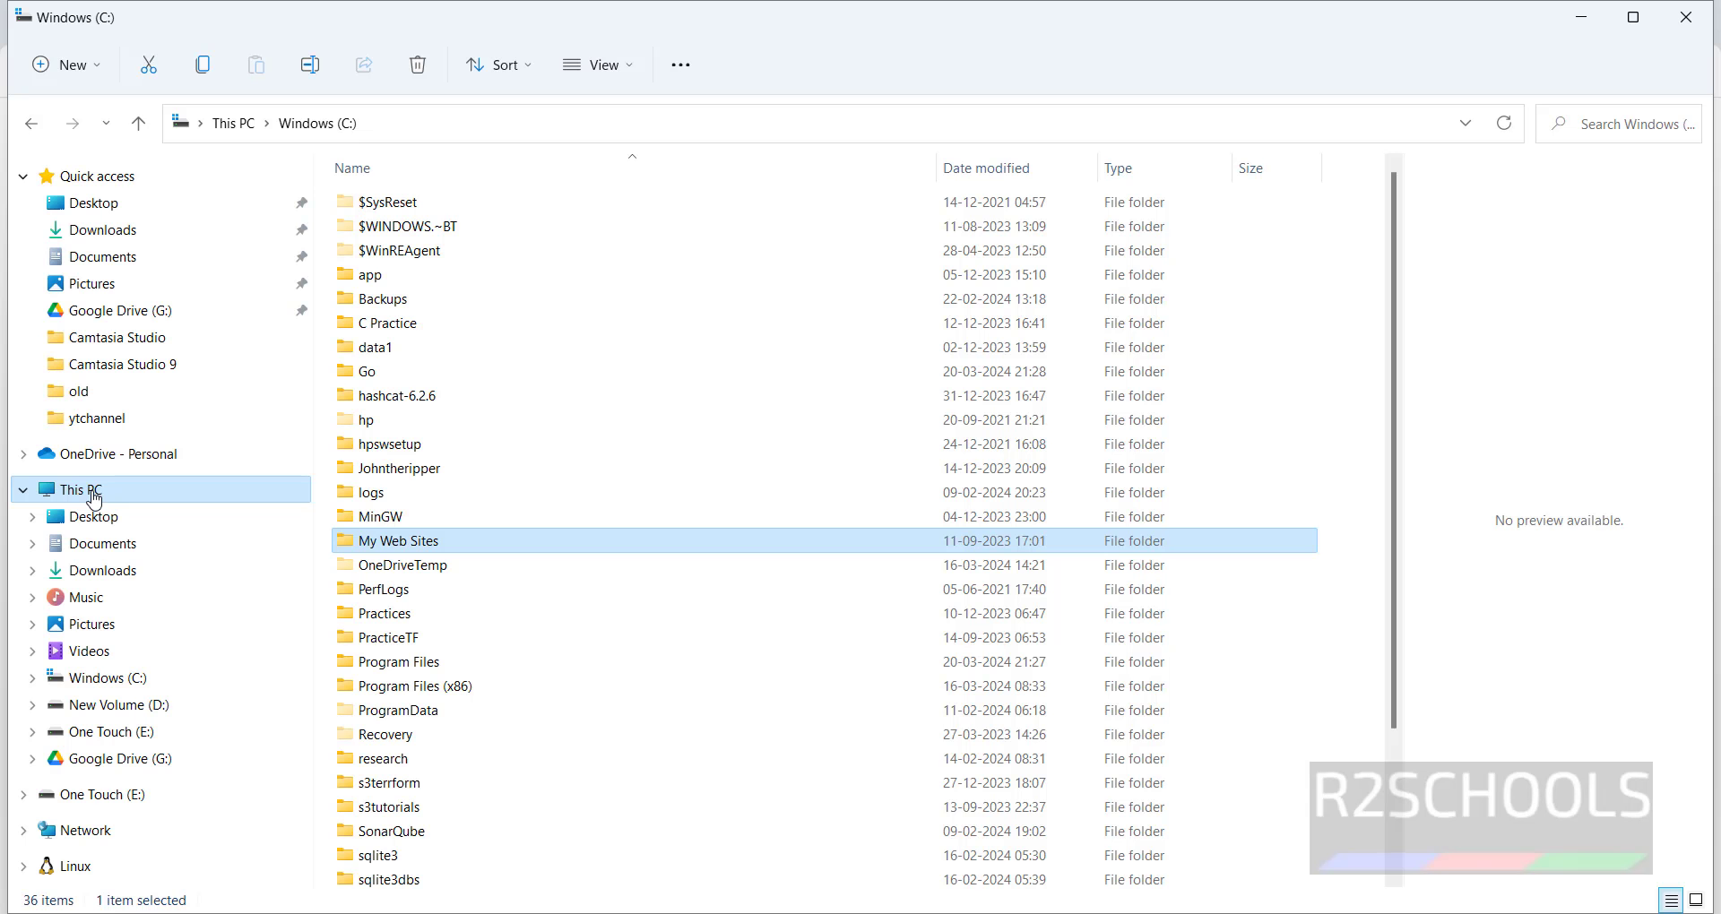
- Review the environment variables through This PC's properties and advanced system settings, and close the list
right_click(93, 493)
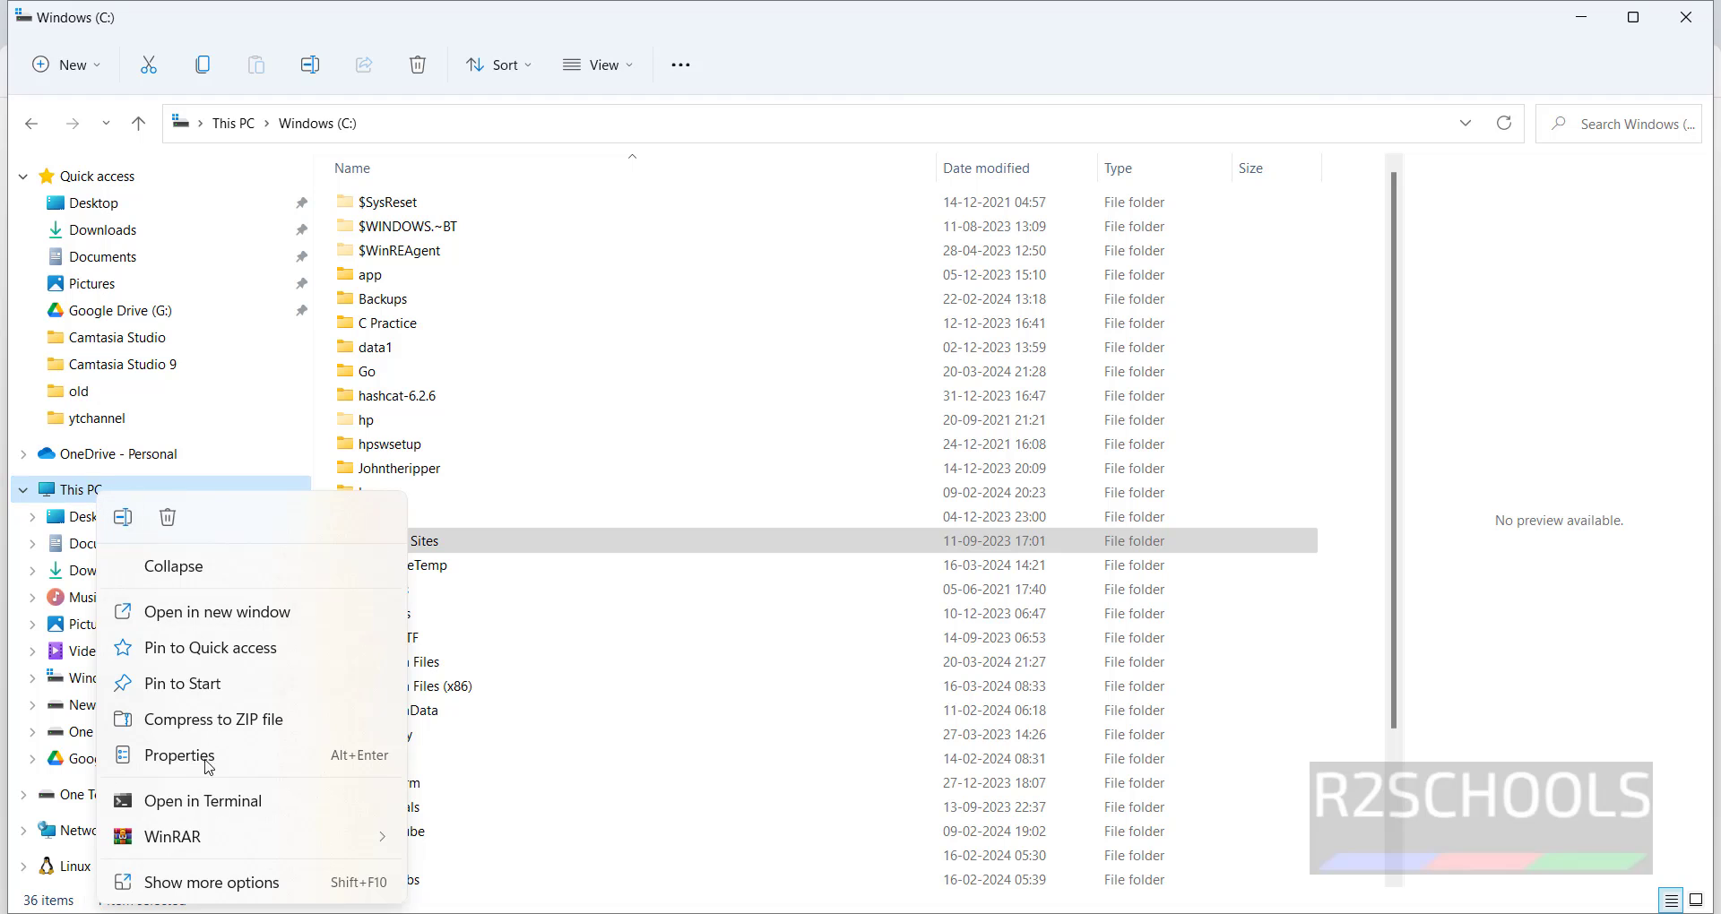
left_click(85, 758)
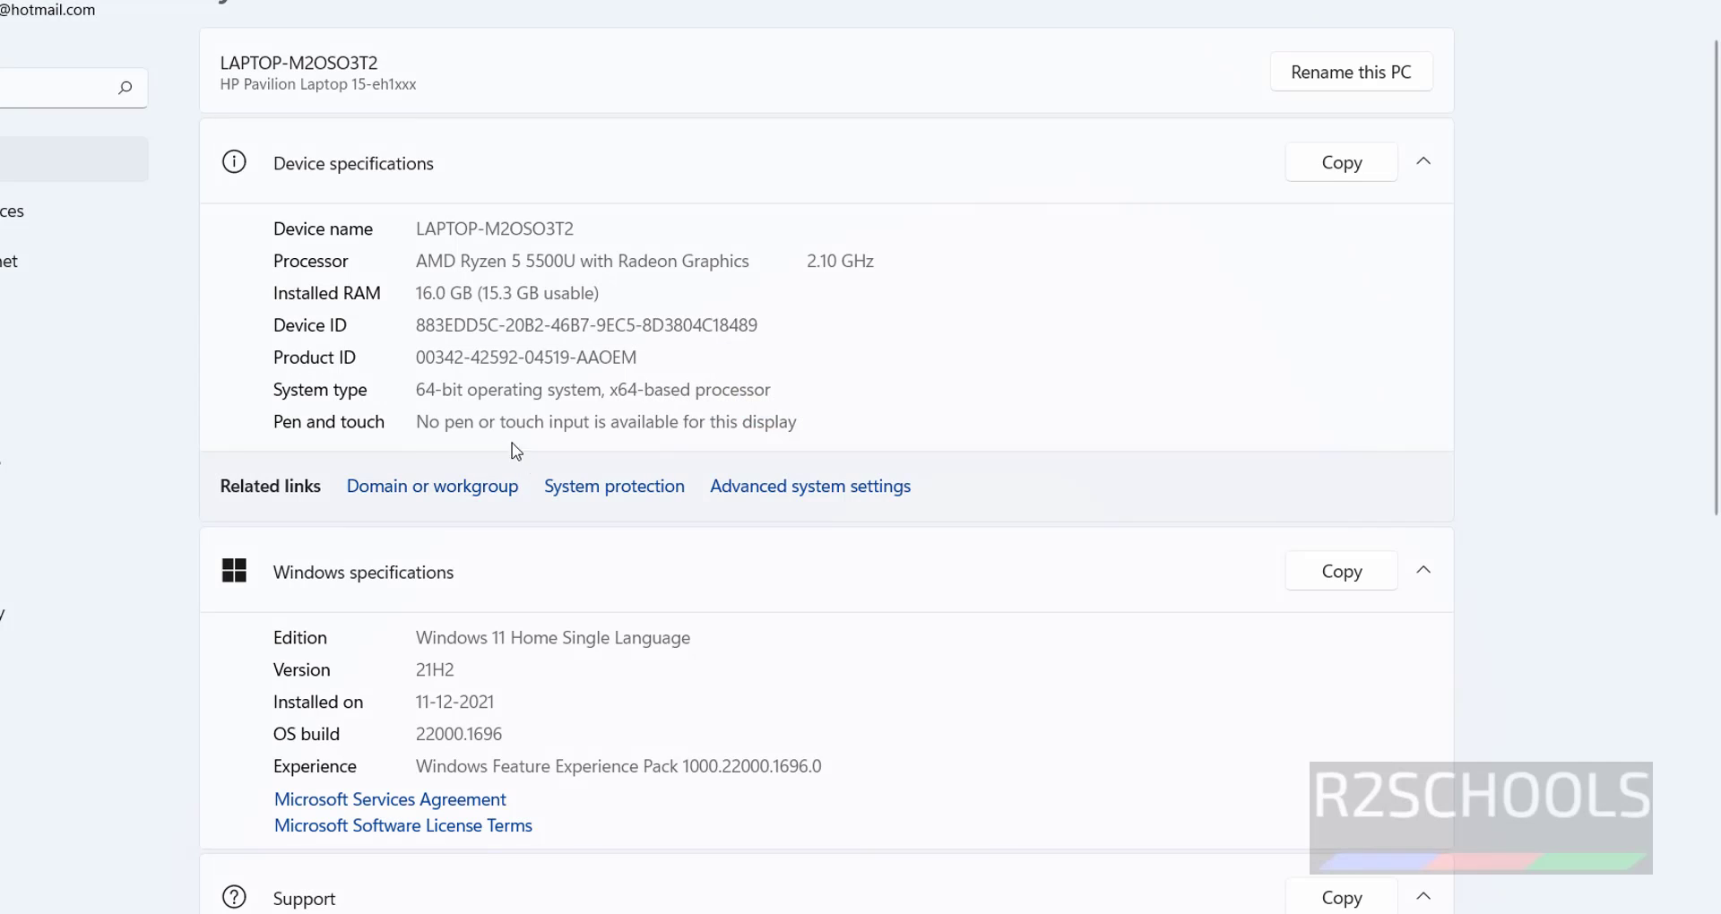
left_click(735, 491)
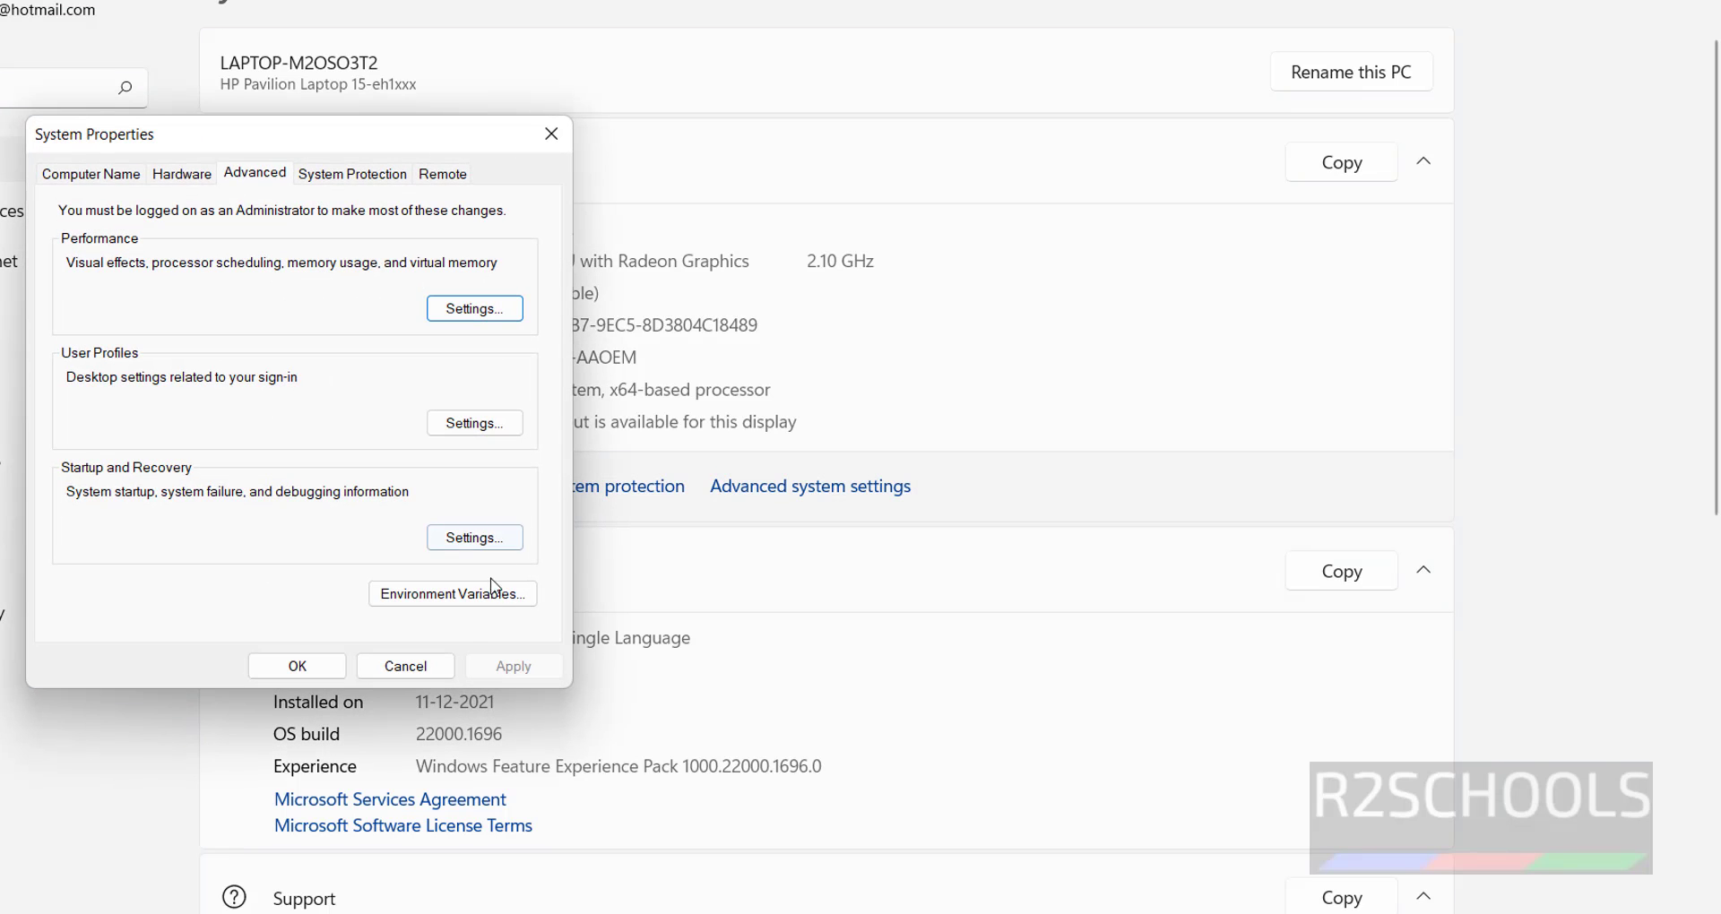
left_click(470, 594)
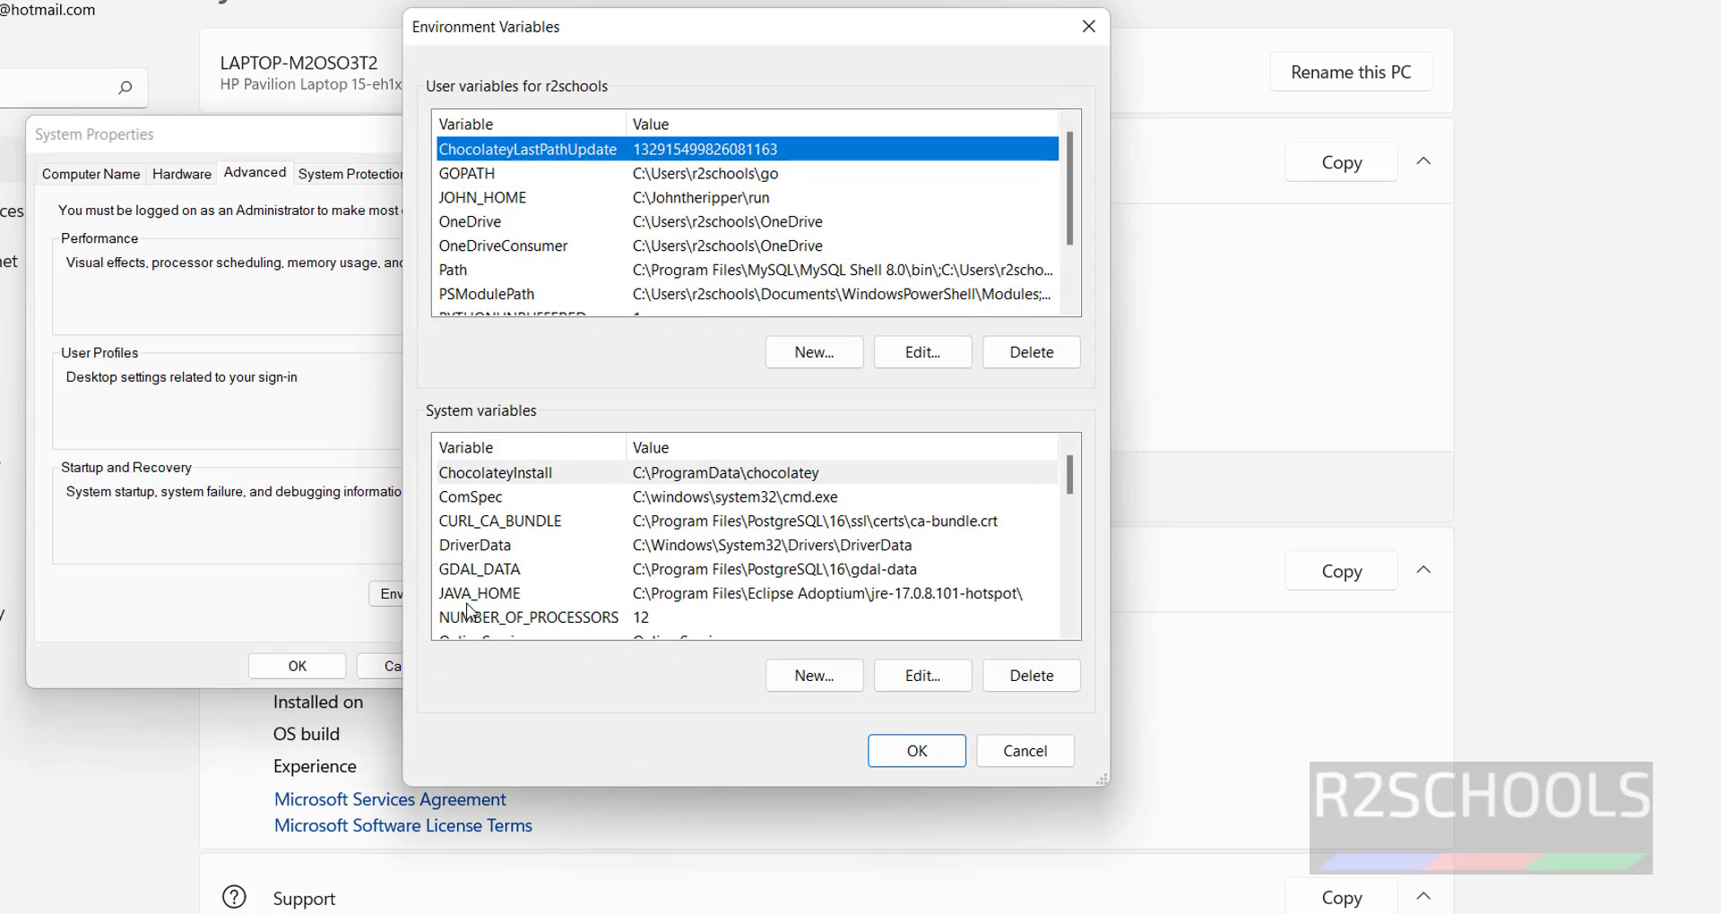
scroll(555, 260, "down", 1)
key("Escape")
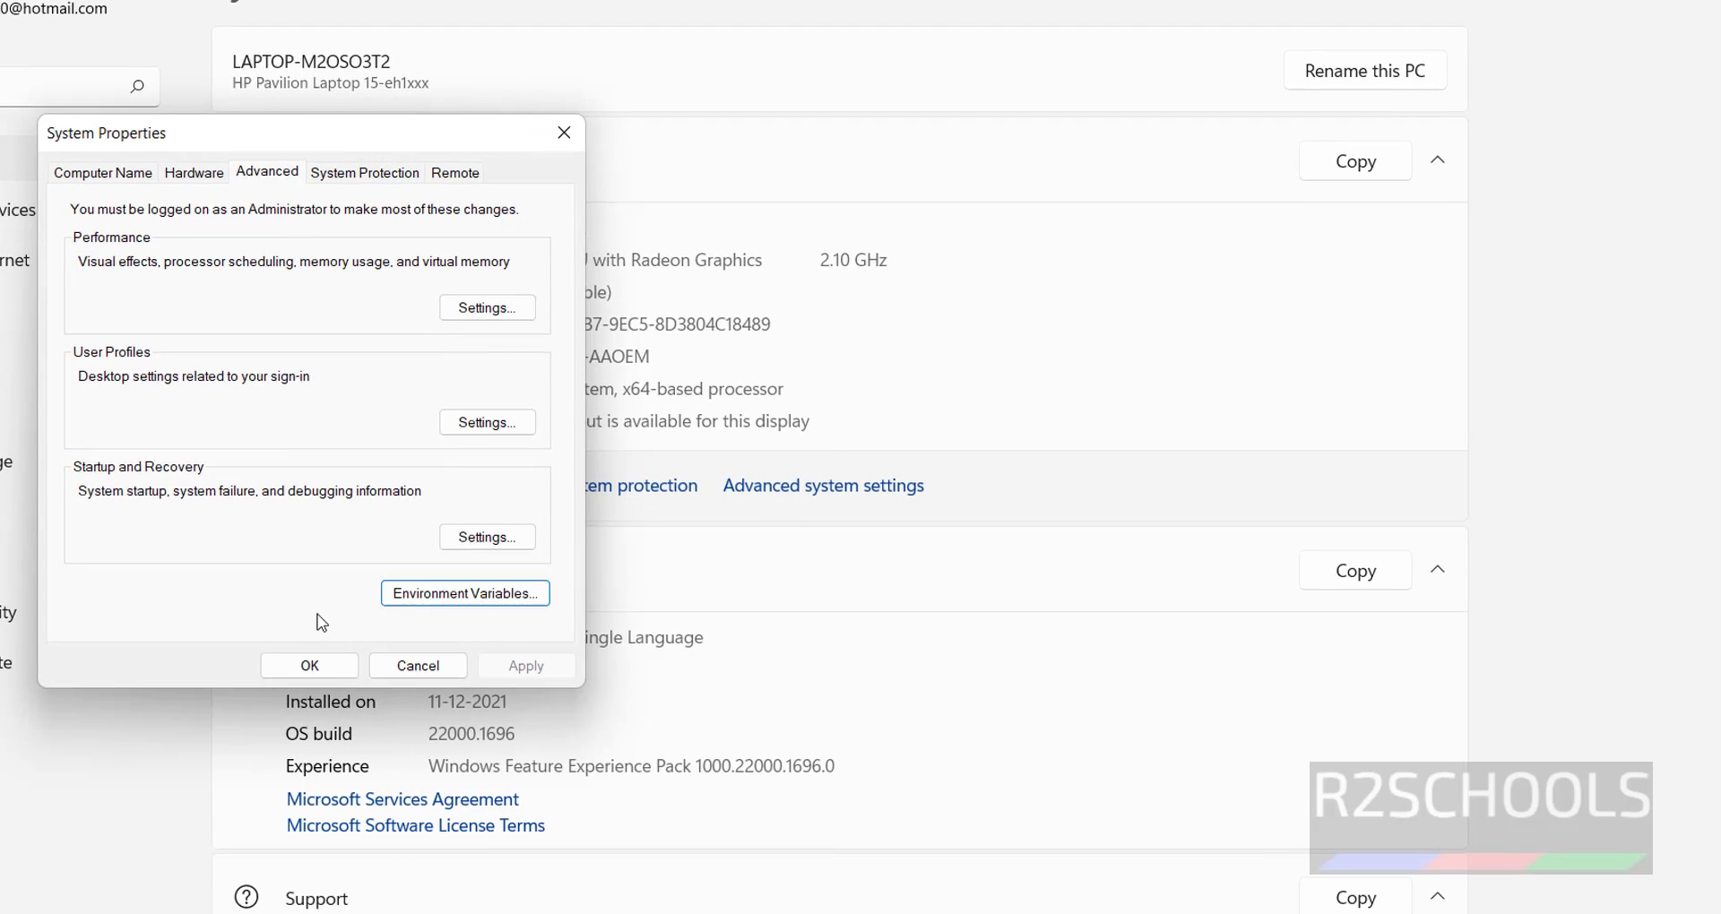
- Open a Command Prompt and check the installed Go version with go version
key("super+r")
type("cmd")
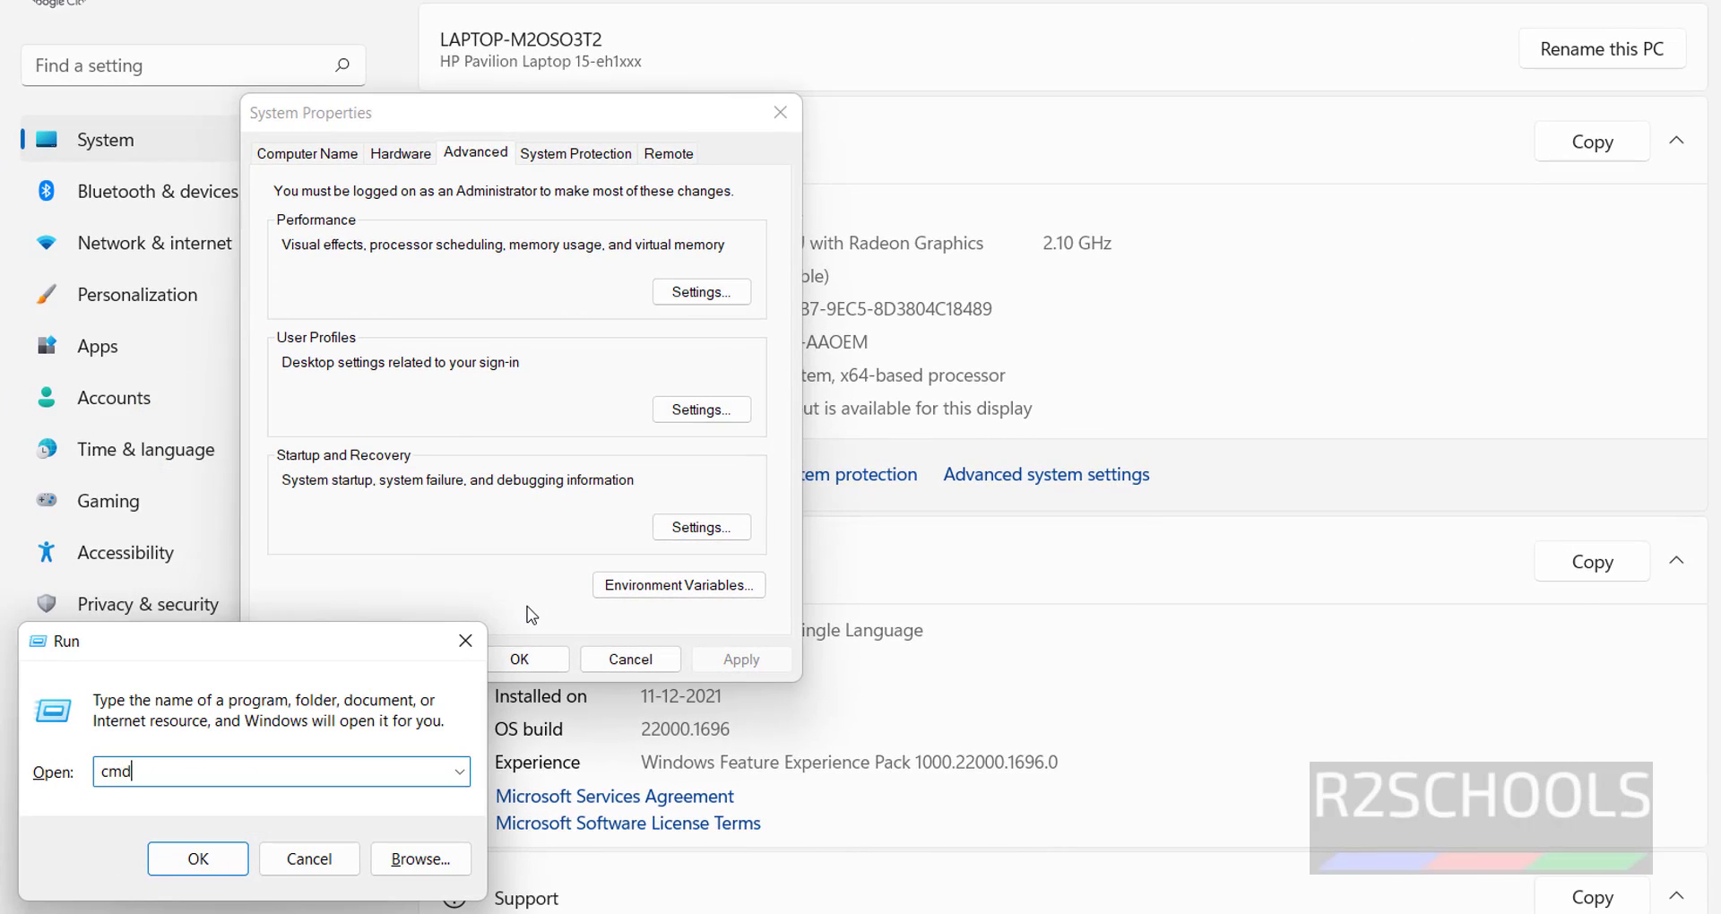
key("Return")
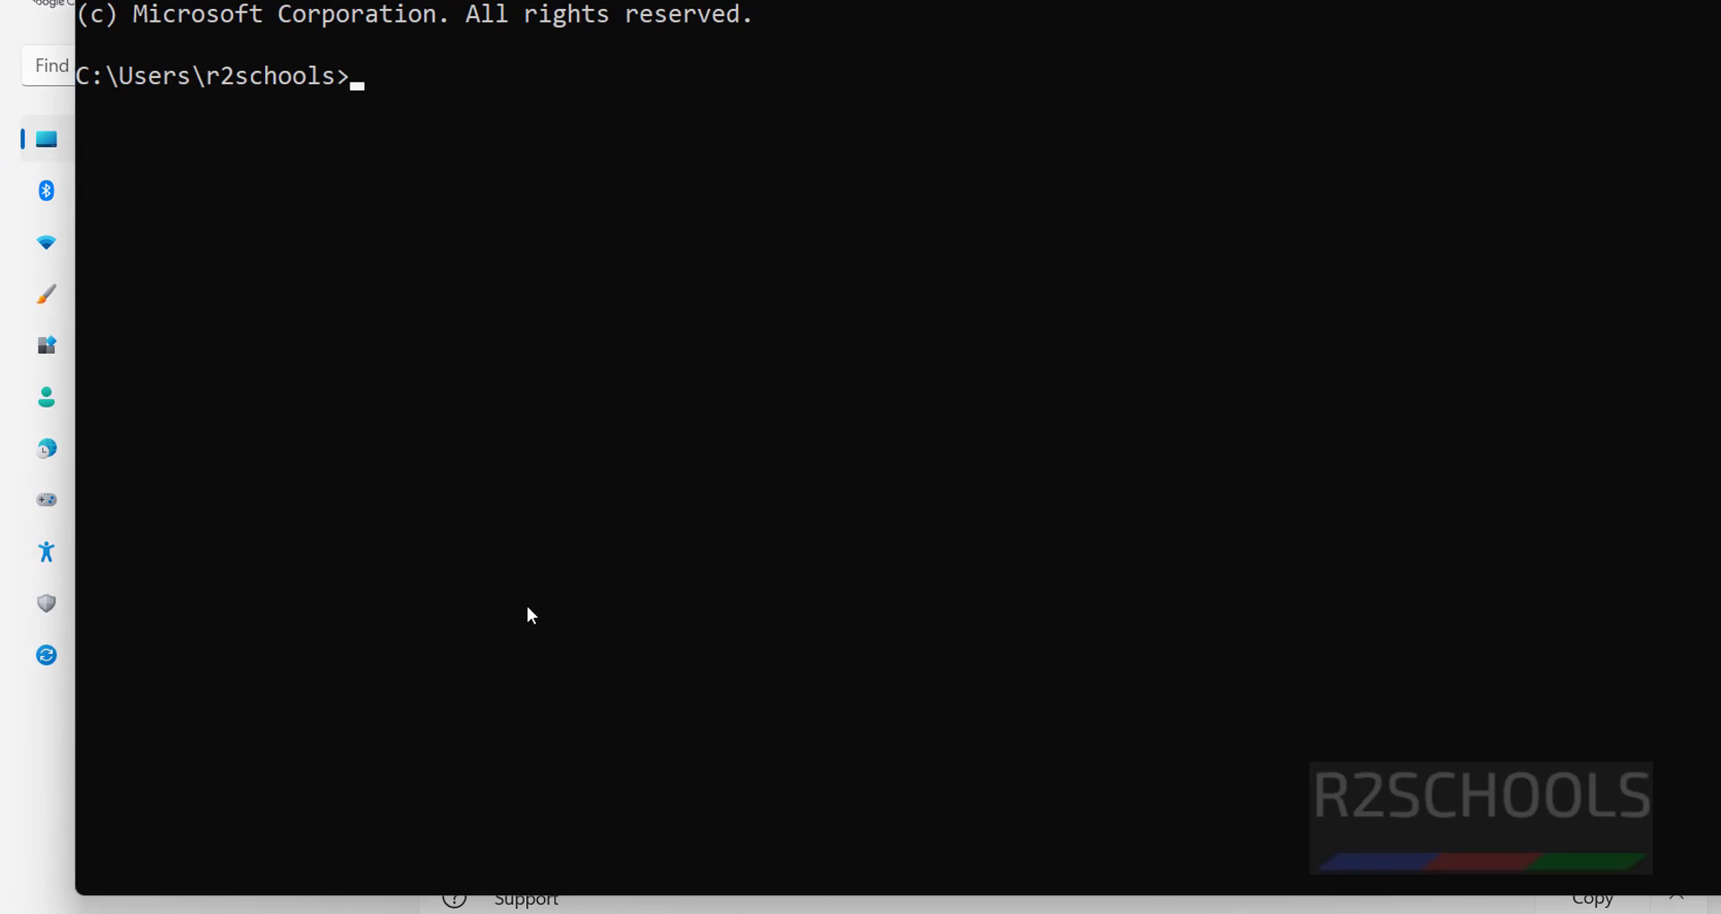
type("go version")
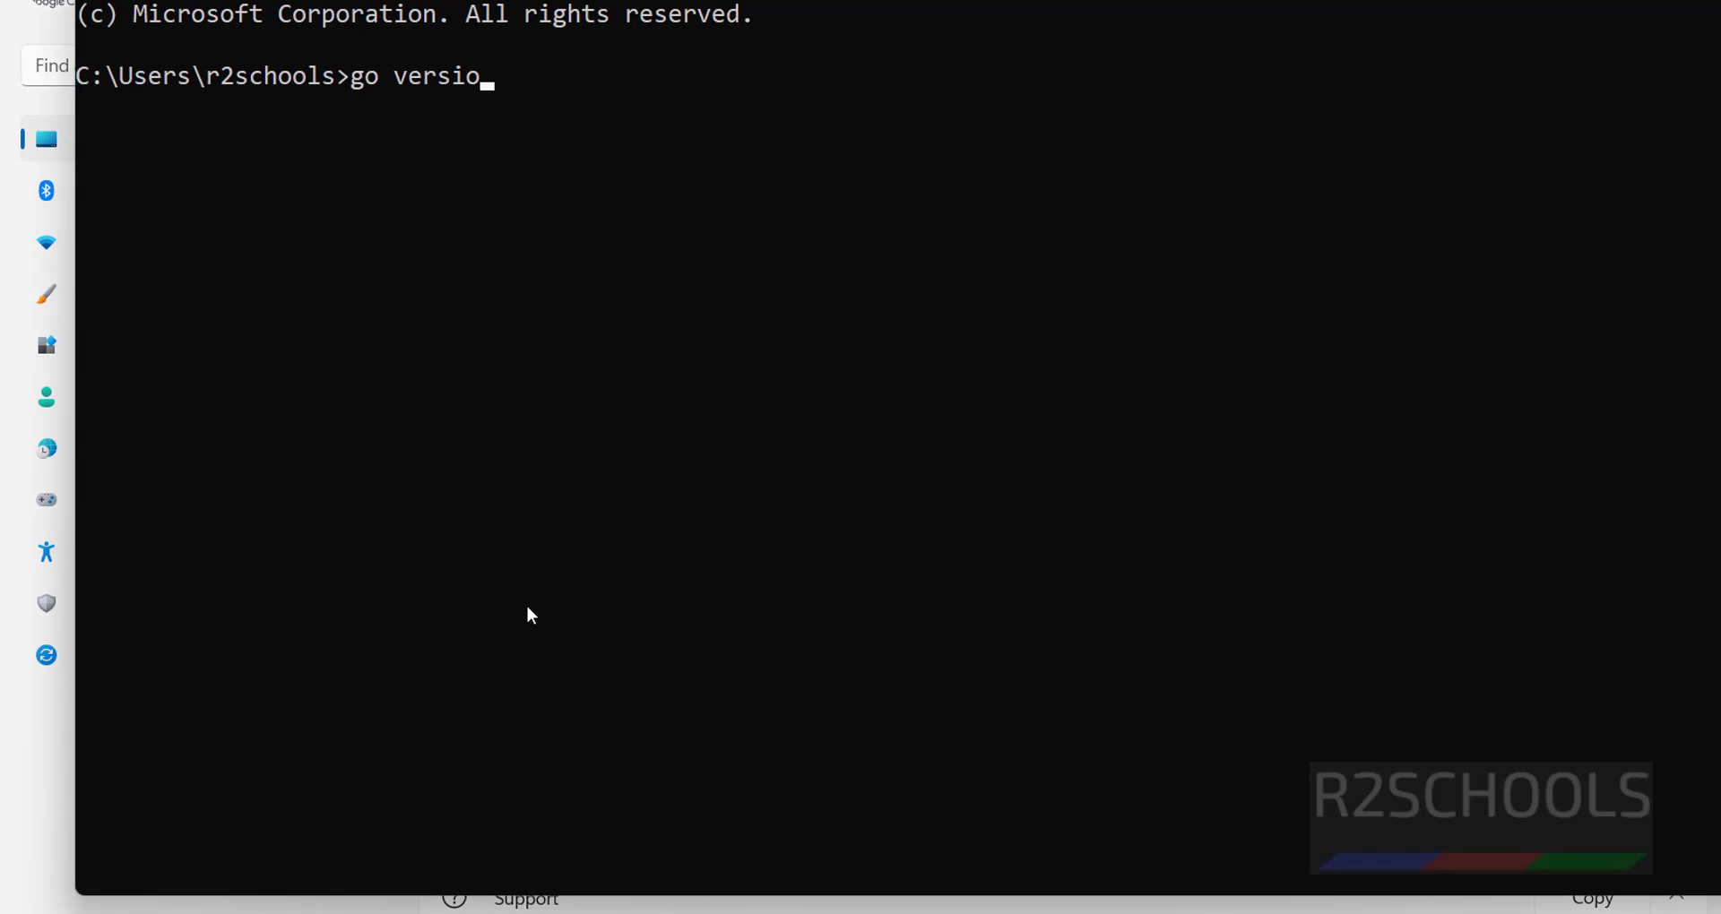
key("Return")
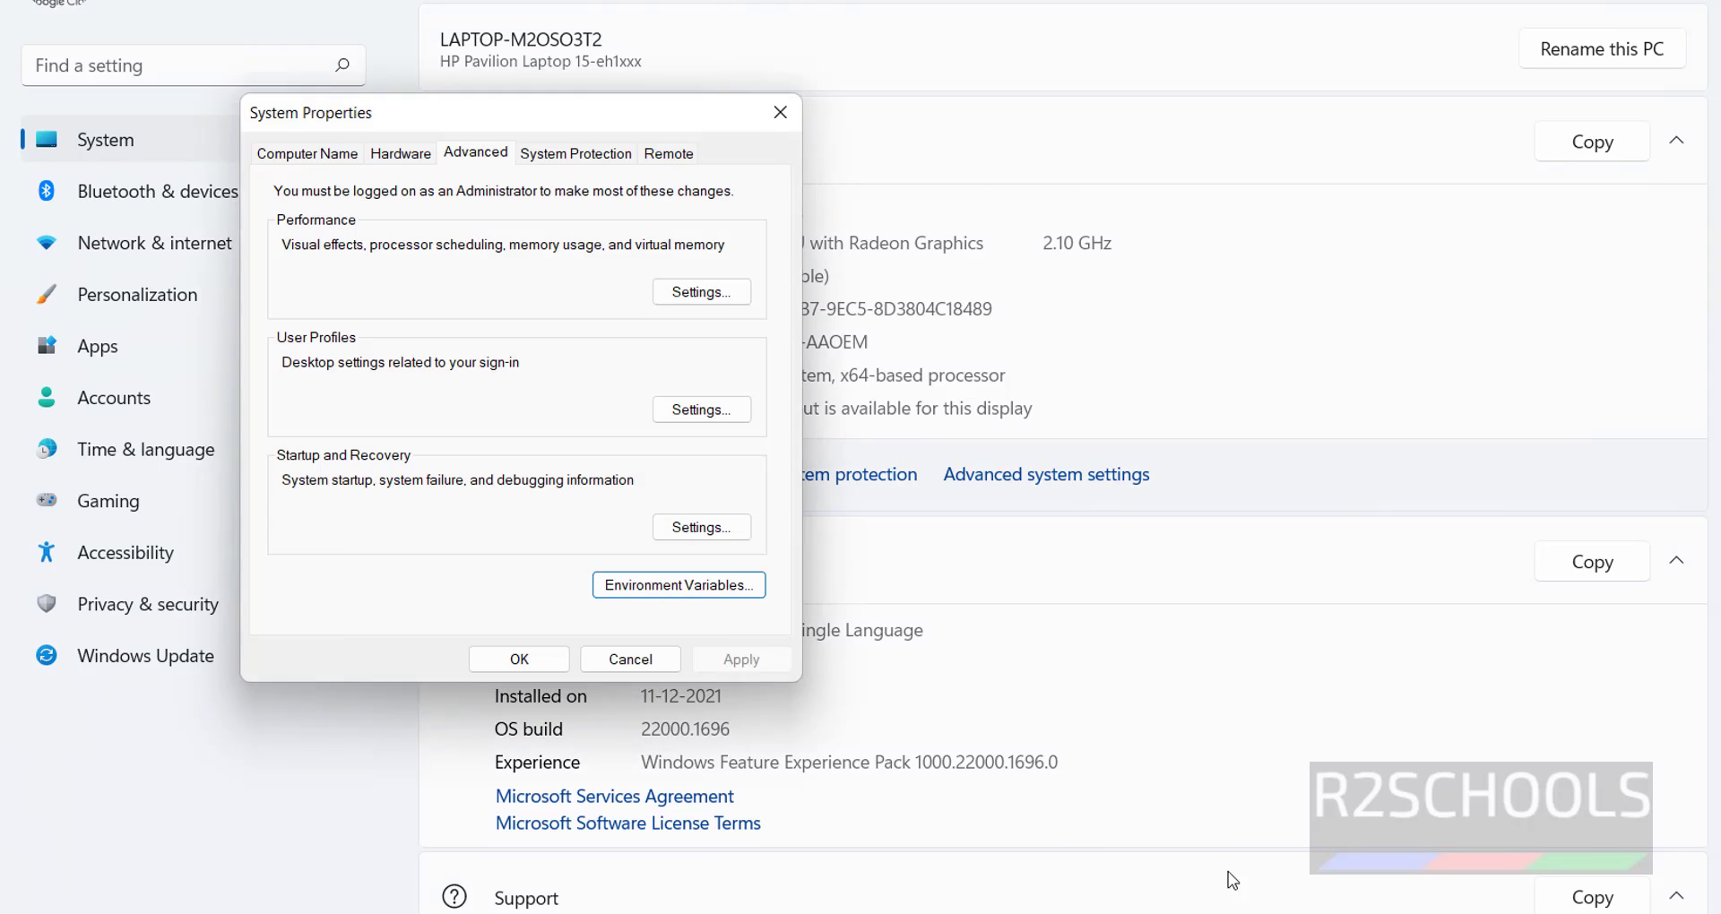
- Open the system Path variable for editing from the environment variables and start a new entry
left_click(664, 585)
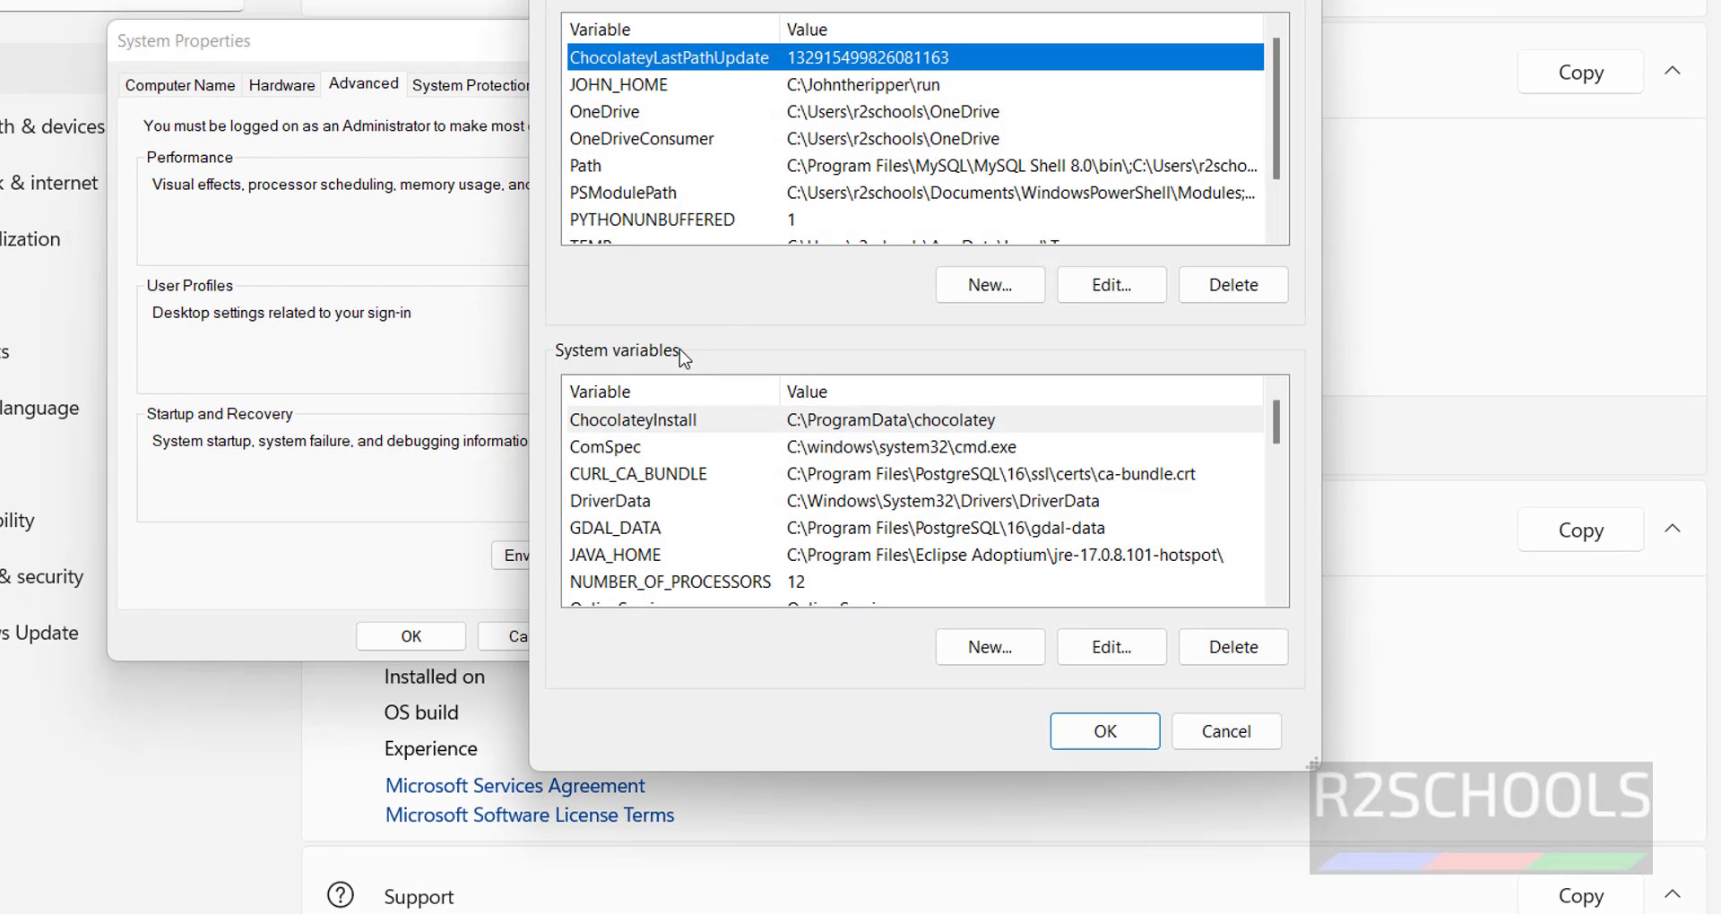
scroll(668, 549, "down", 2)
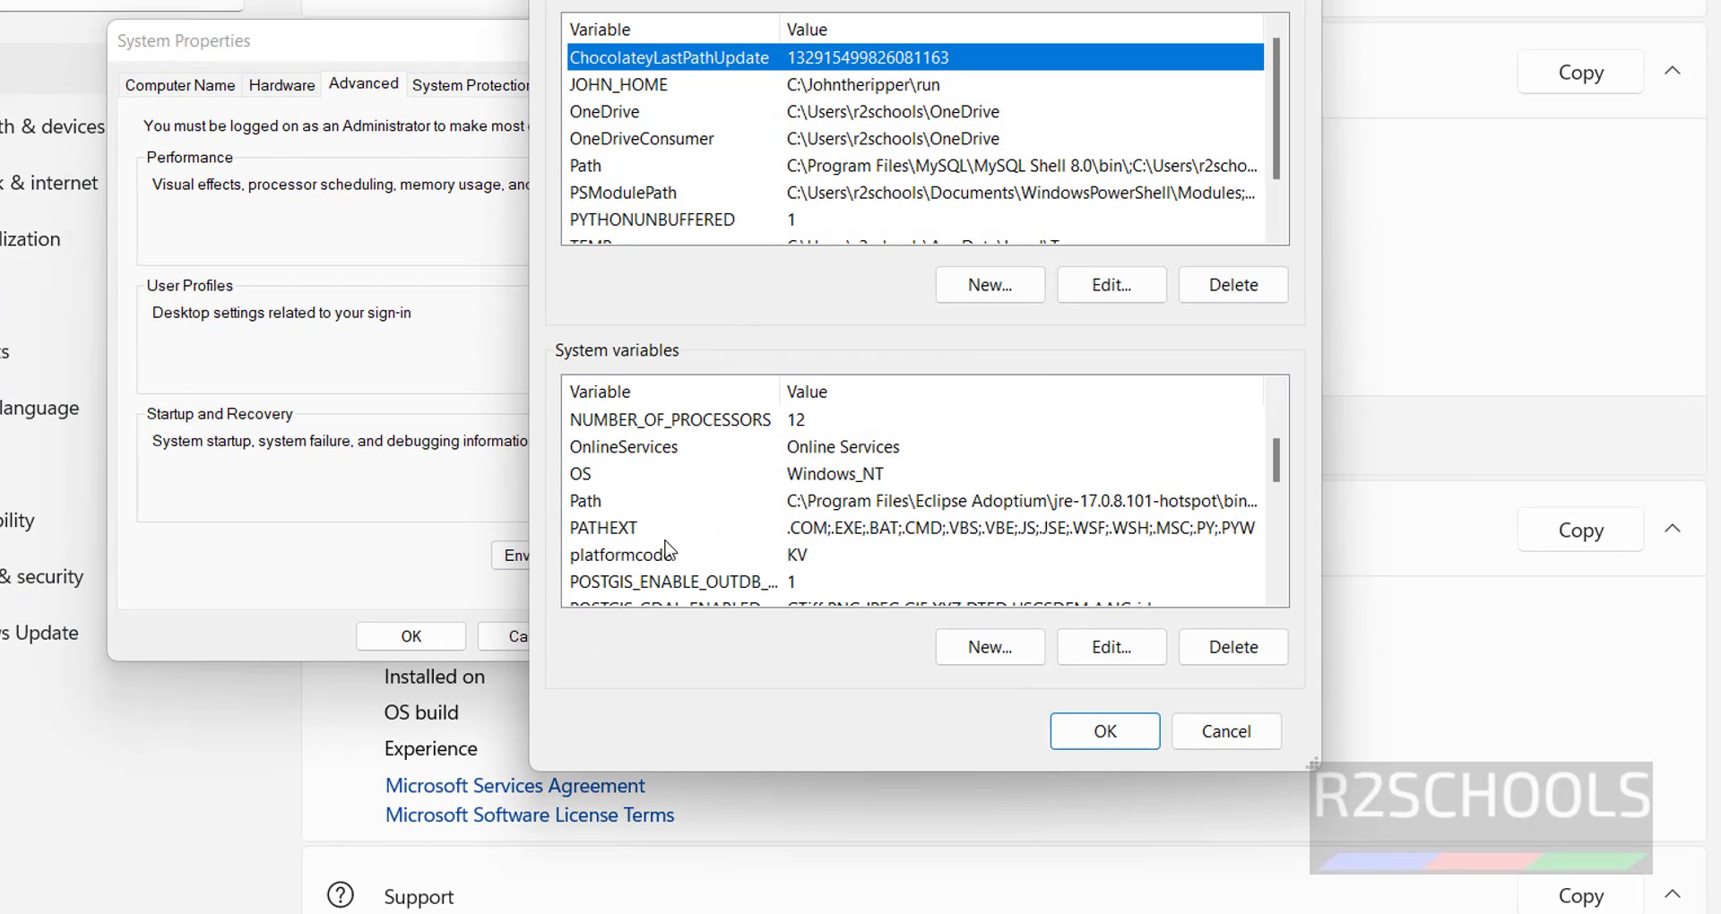
left_click(621, 504)
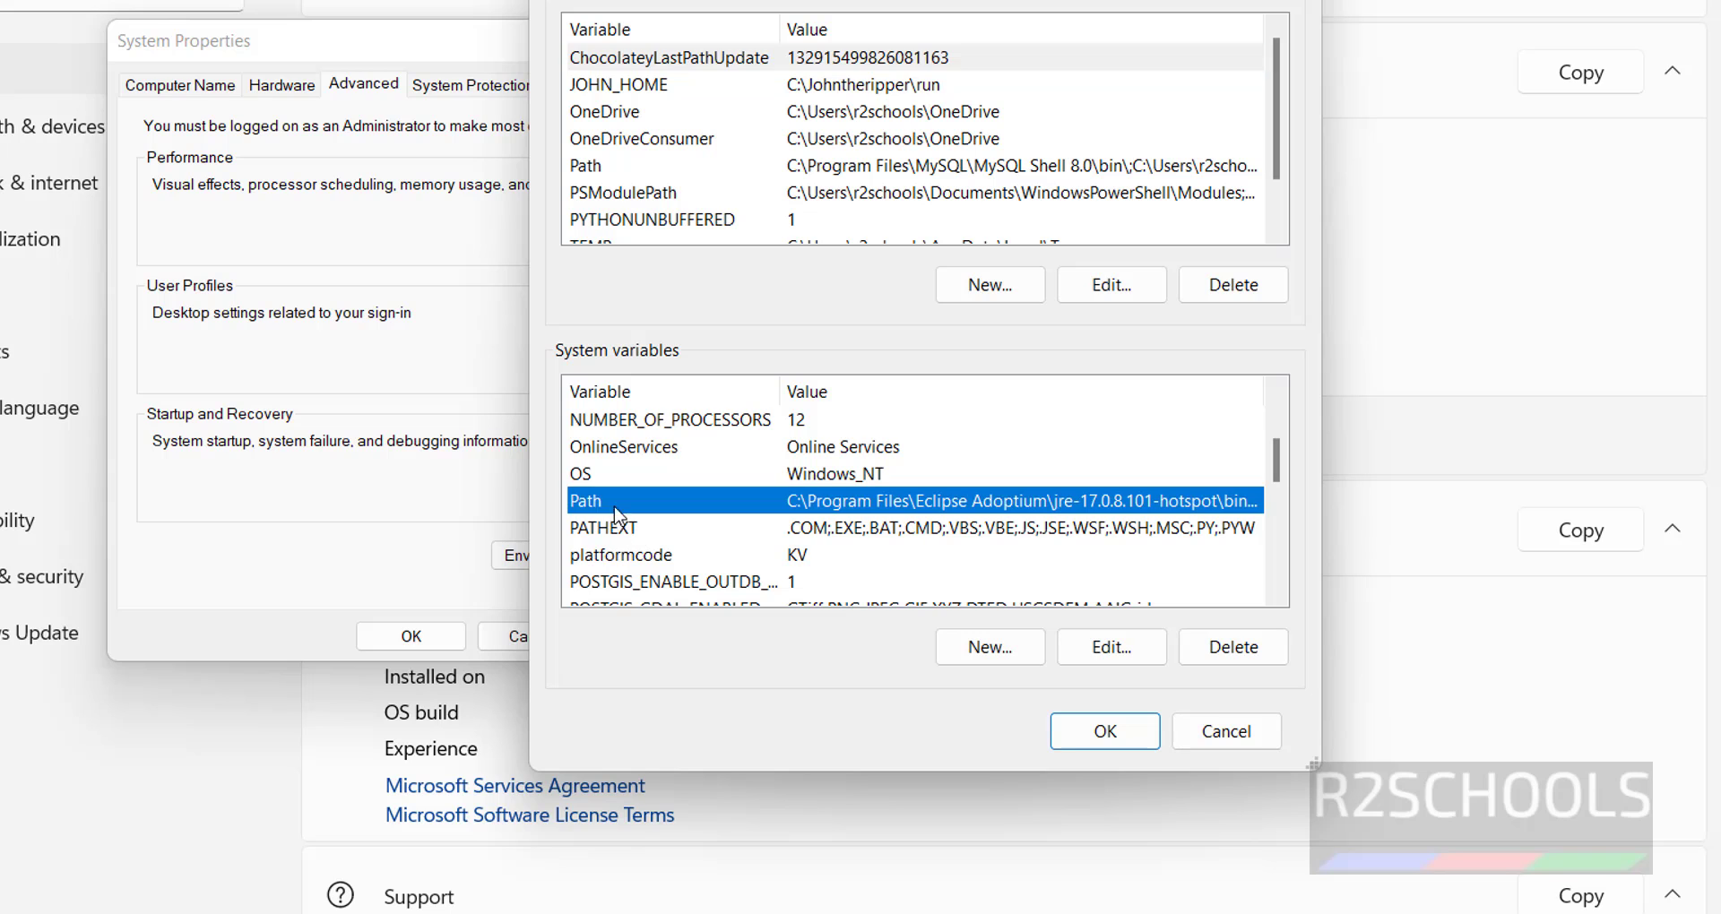
left_click(1111, 646)
scroll(903, 444, "down", 4)
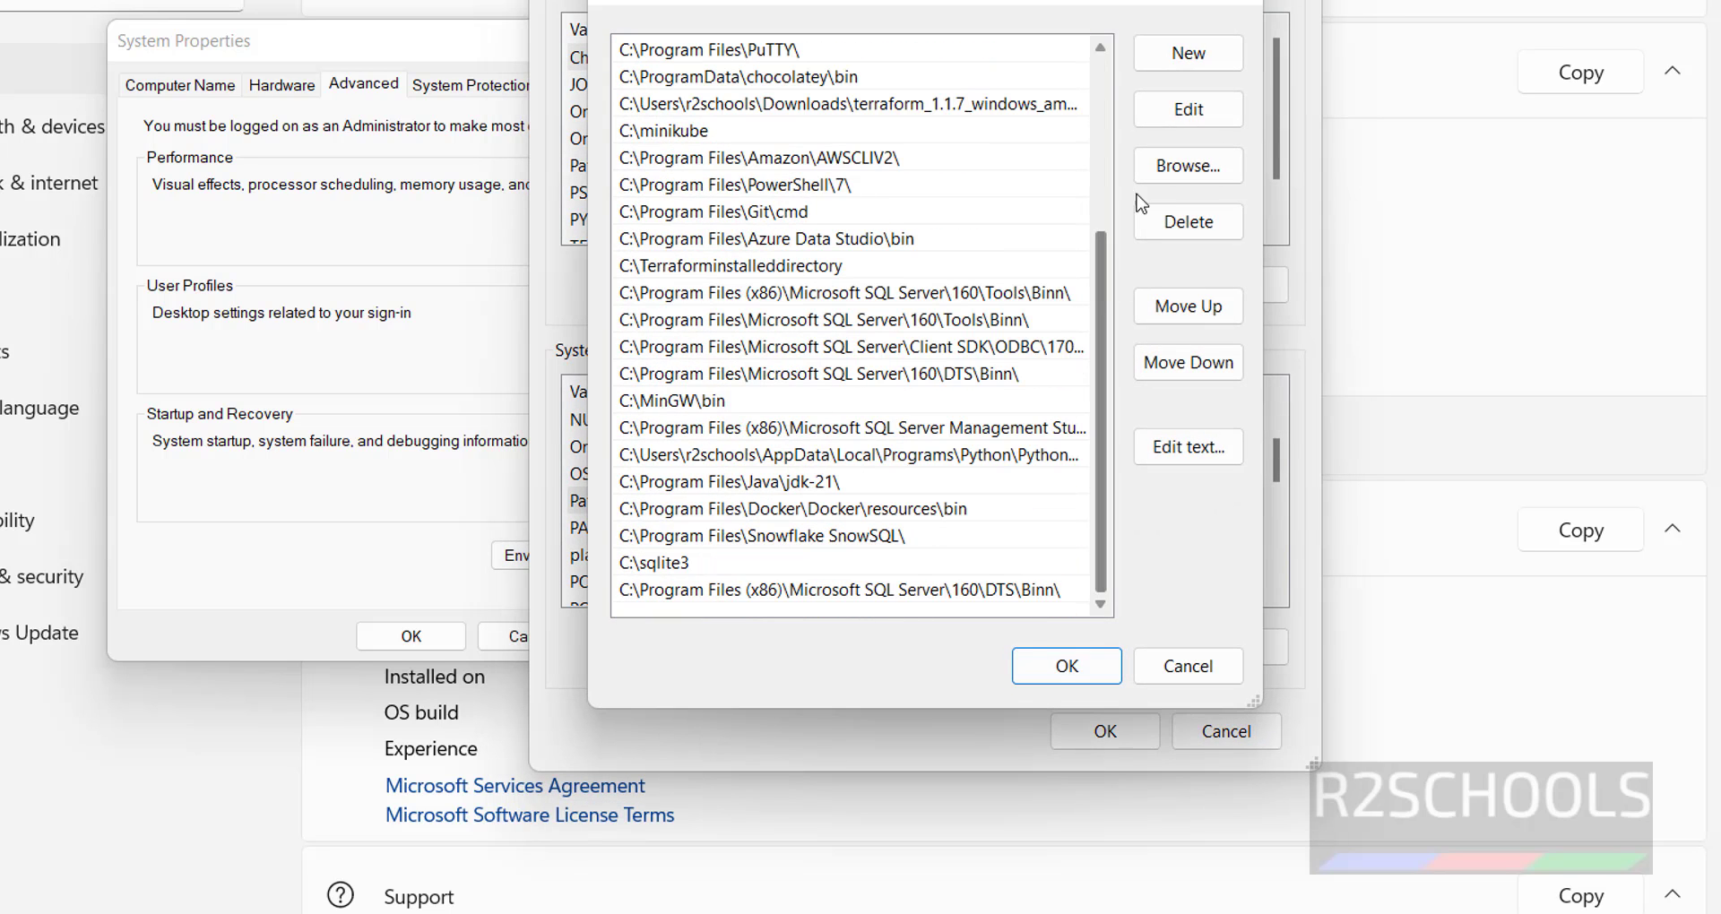
left_click(1179, 51)
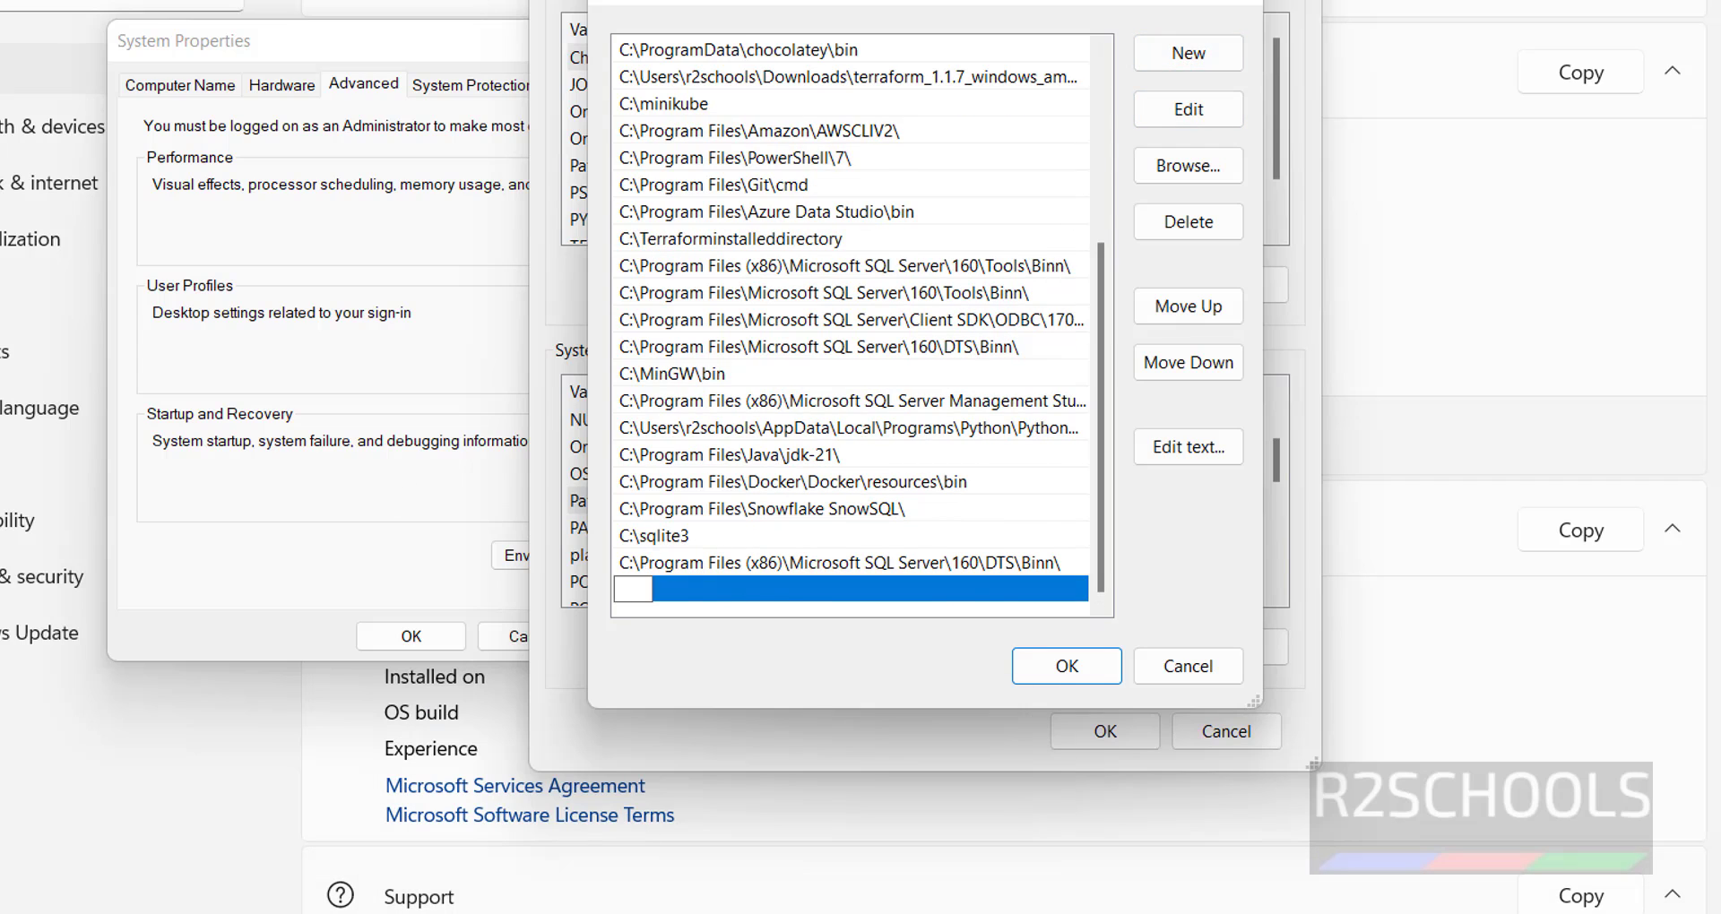
- Switch to File Explorer, open the bin folder inside C:\Go and copy its full path
left_click(721, 913)
left_click(792, 834)
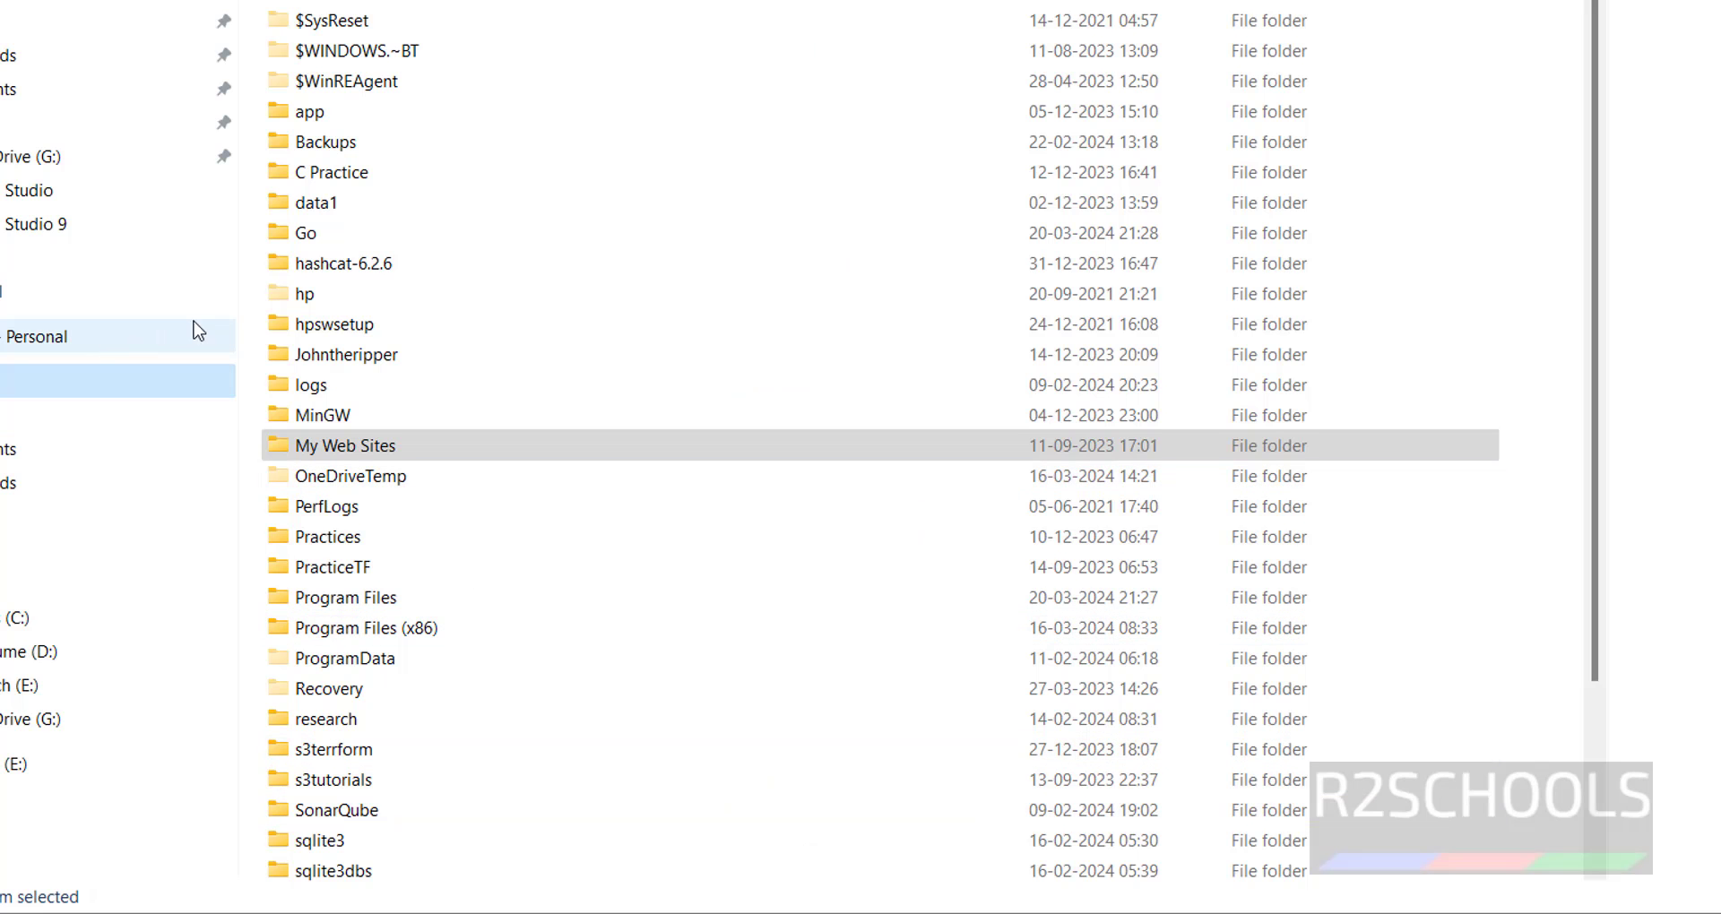
double_click(319, 236)
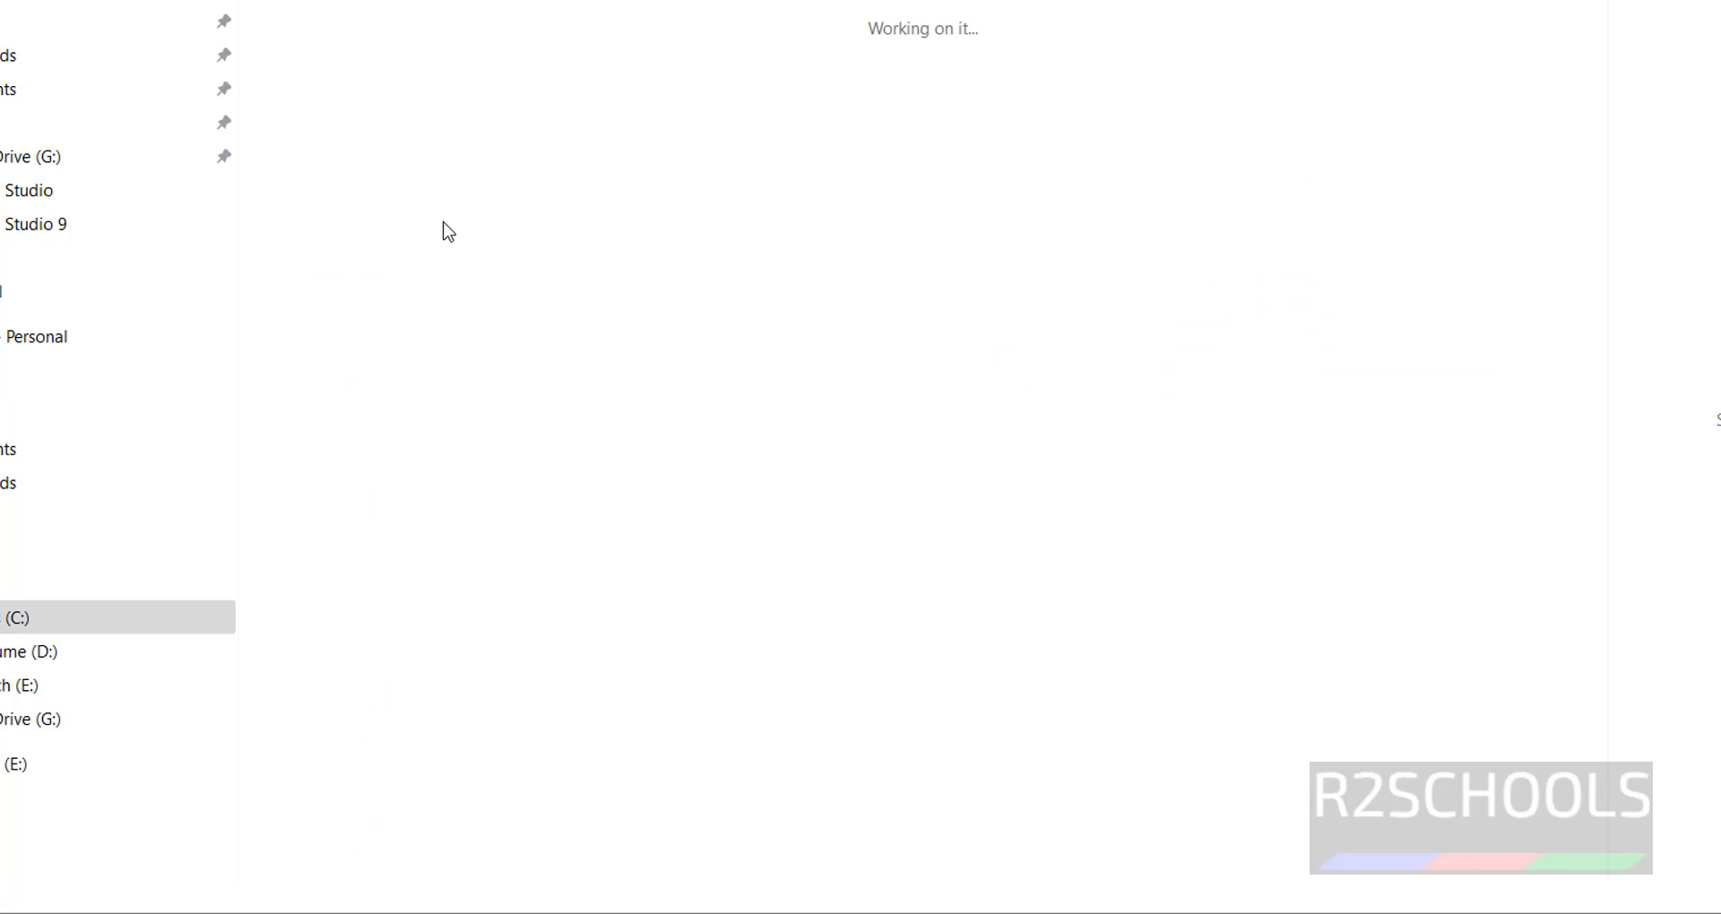
double_click(354, 73)
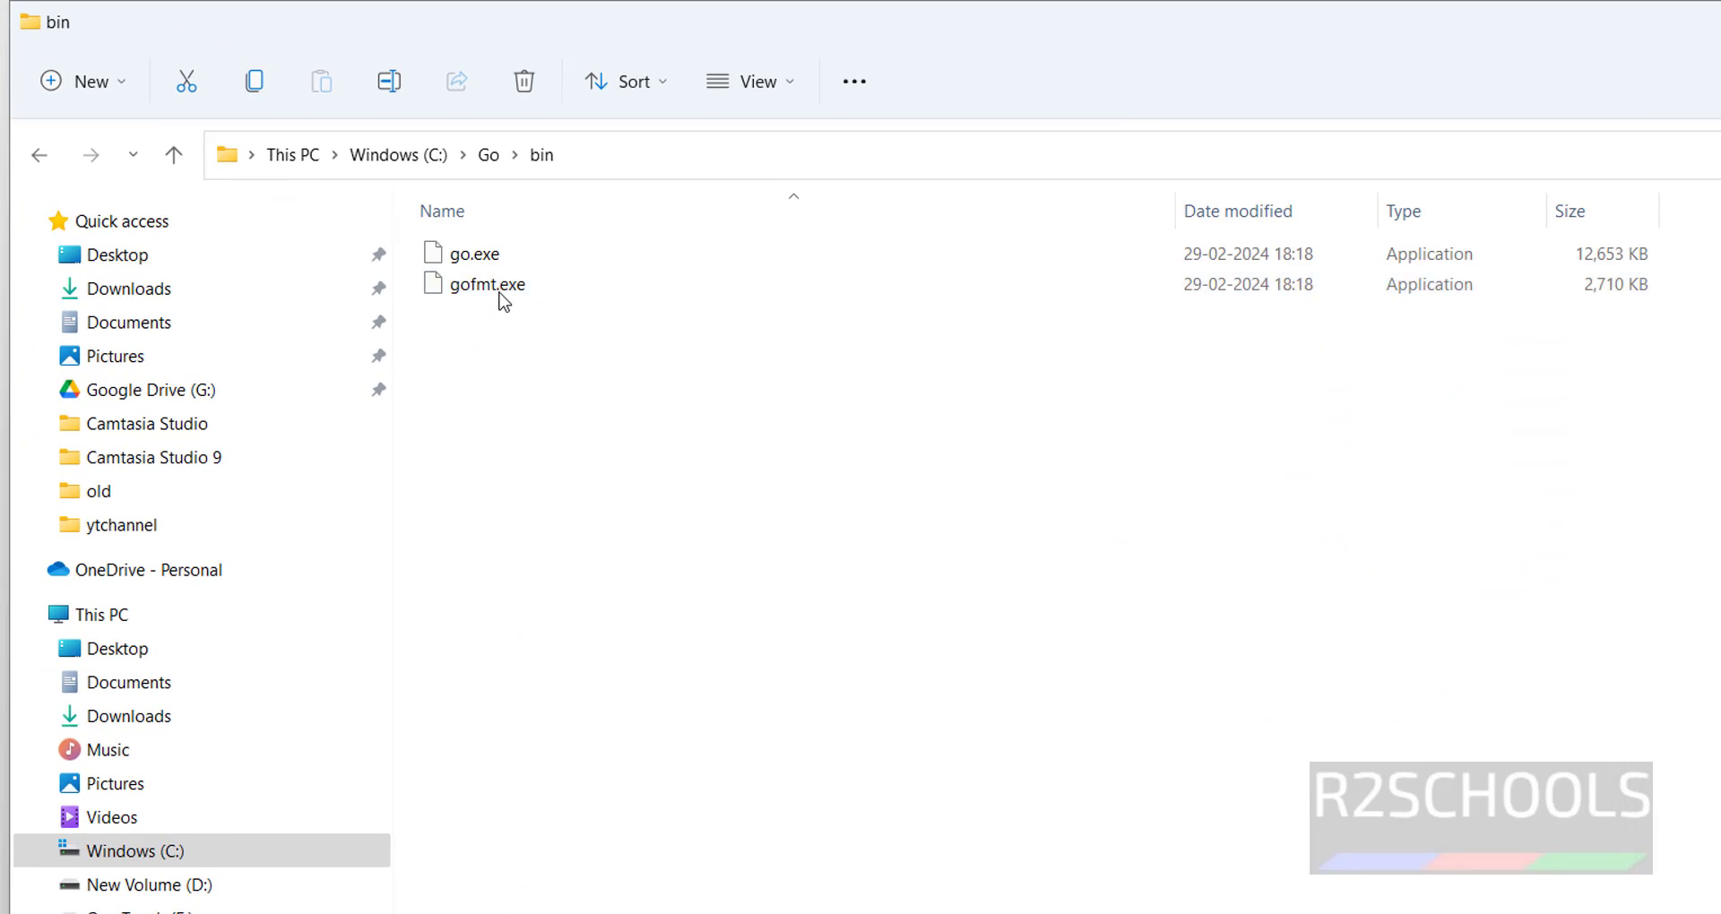
left_click(718, 162)
key("ctrl+c")
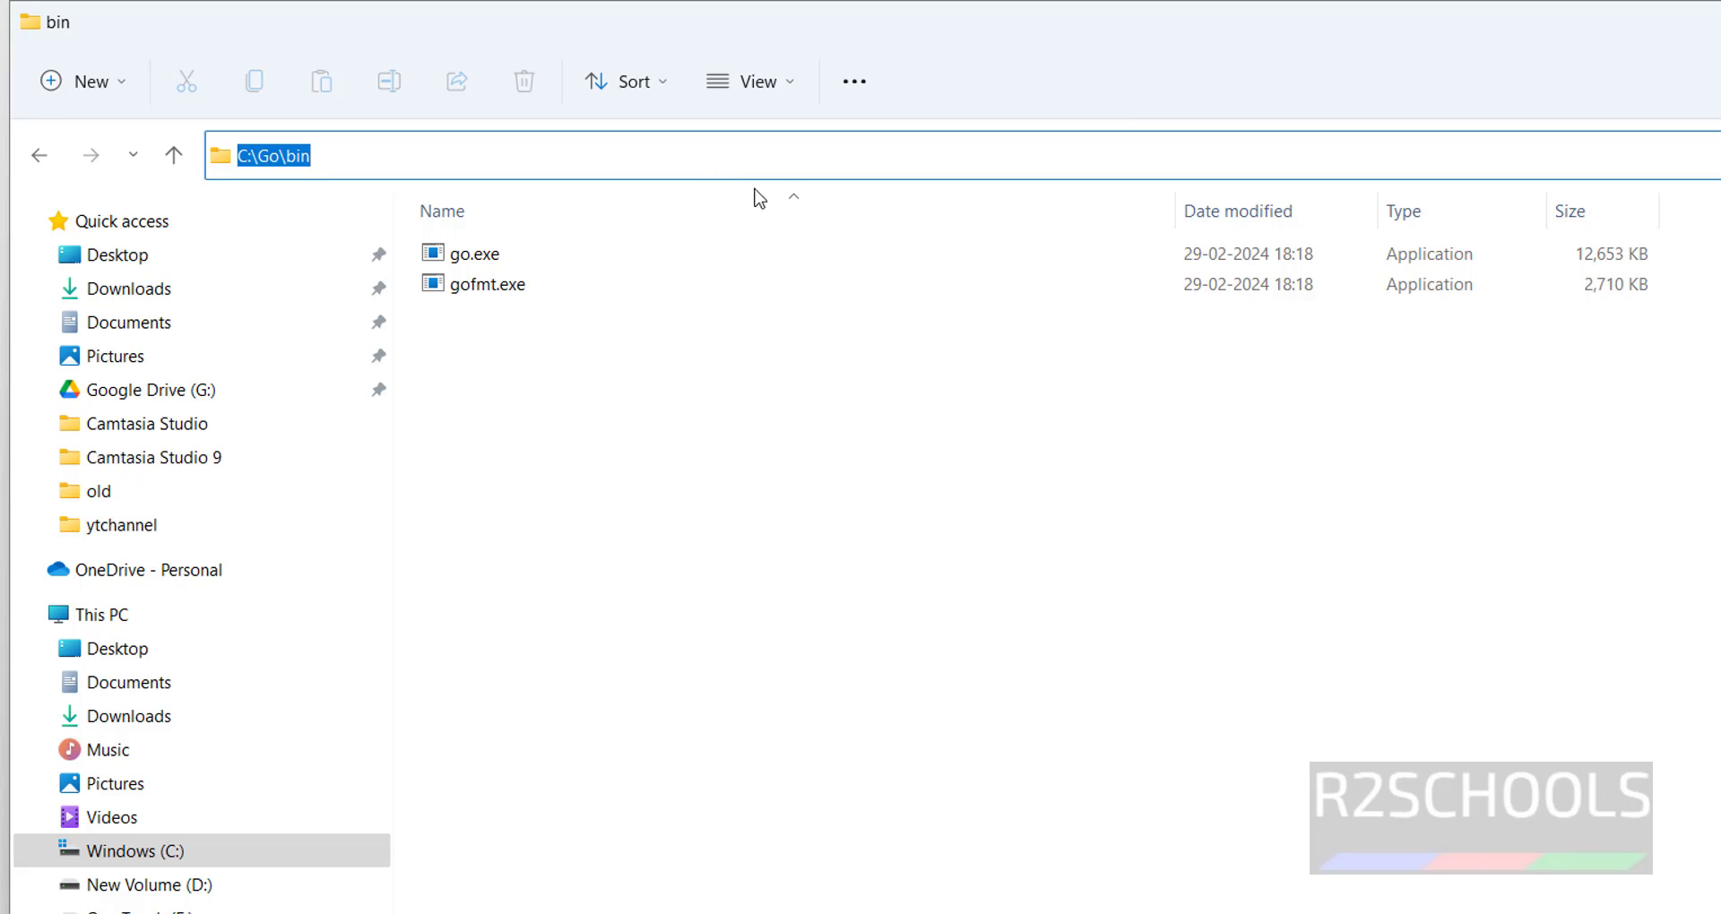
- Add the copied path C:\Go\bin as a new entry in the system Path variable and confirm the edit
key("alt+Tab")
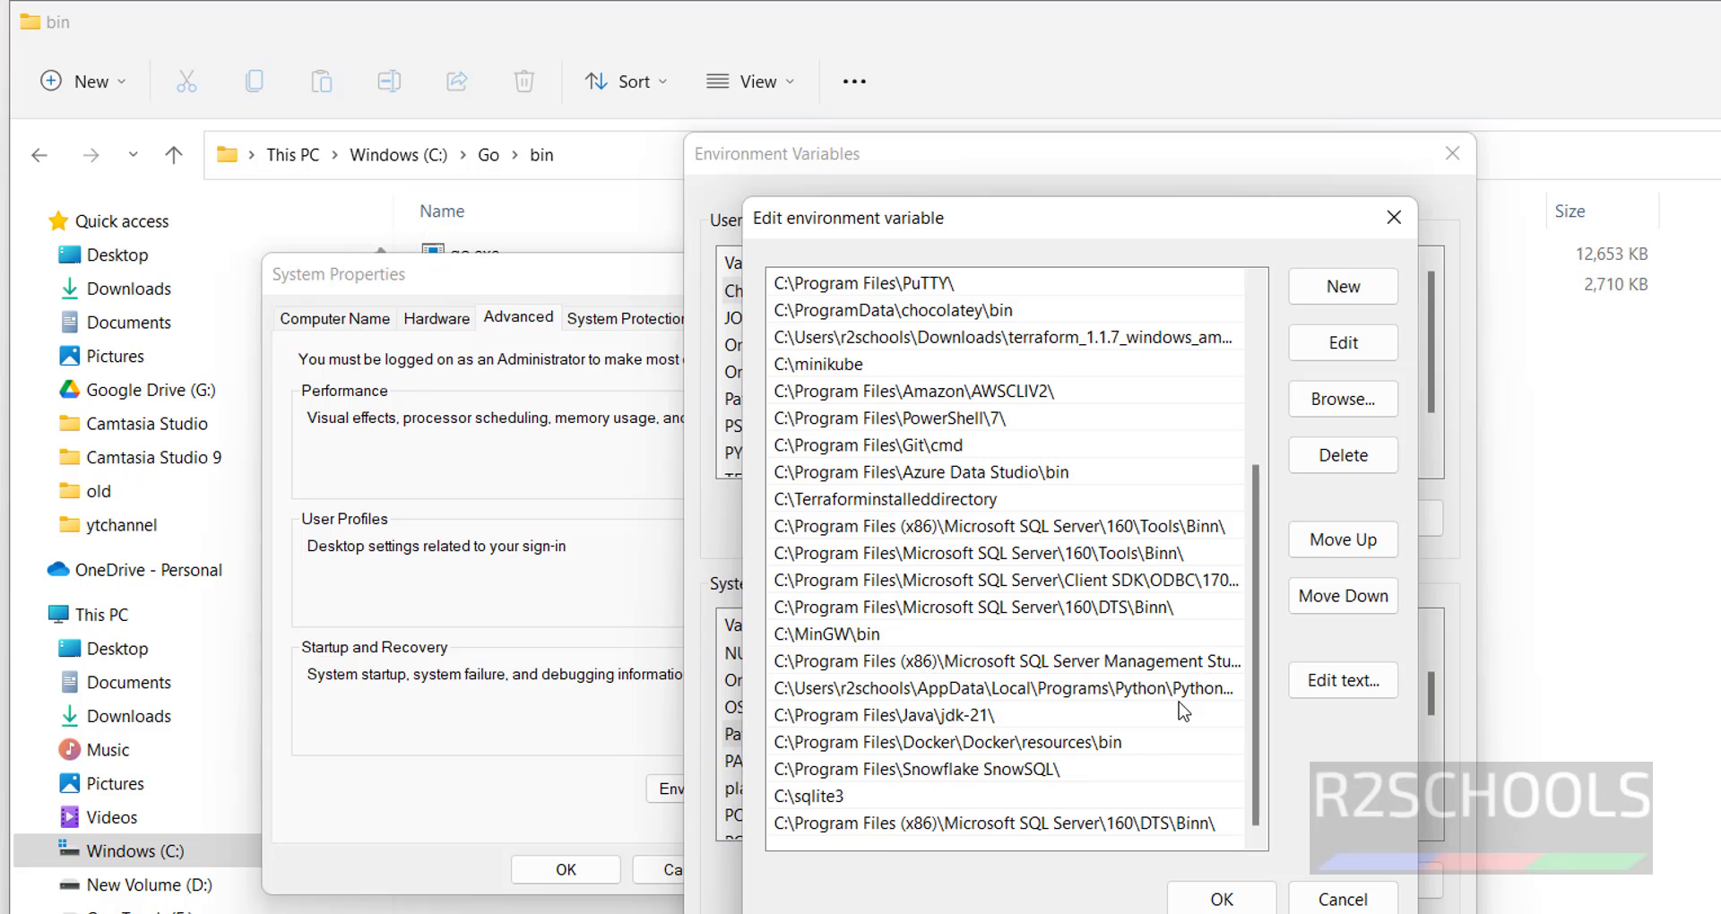
left_click(1345, 303)
key("ctrl+v")
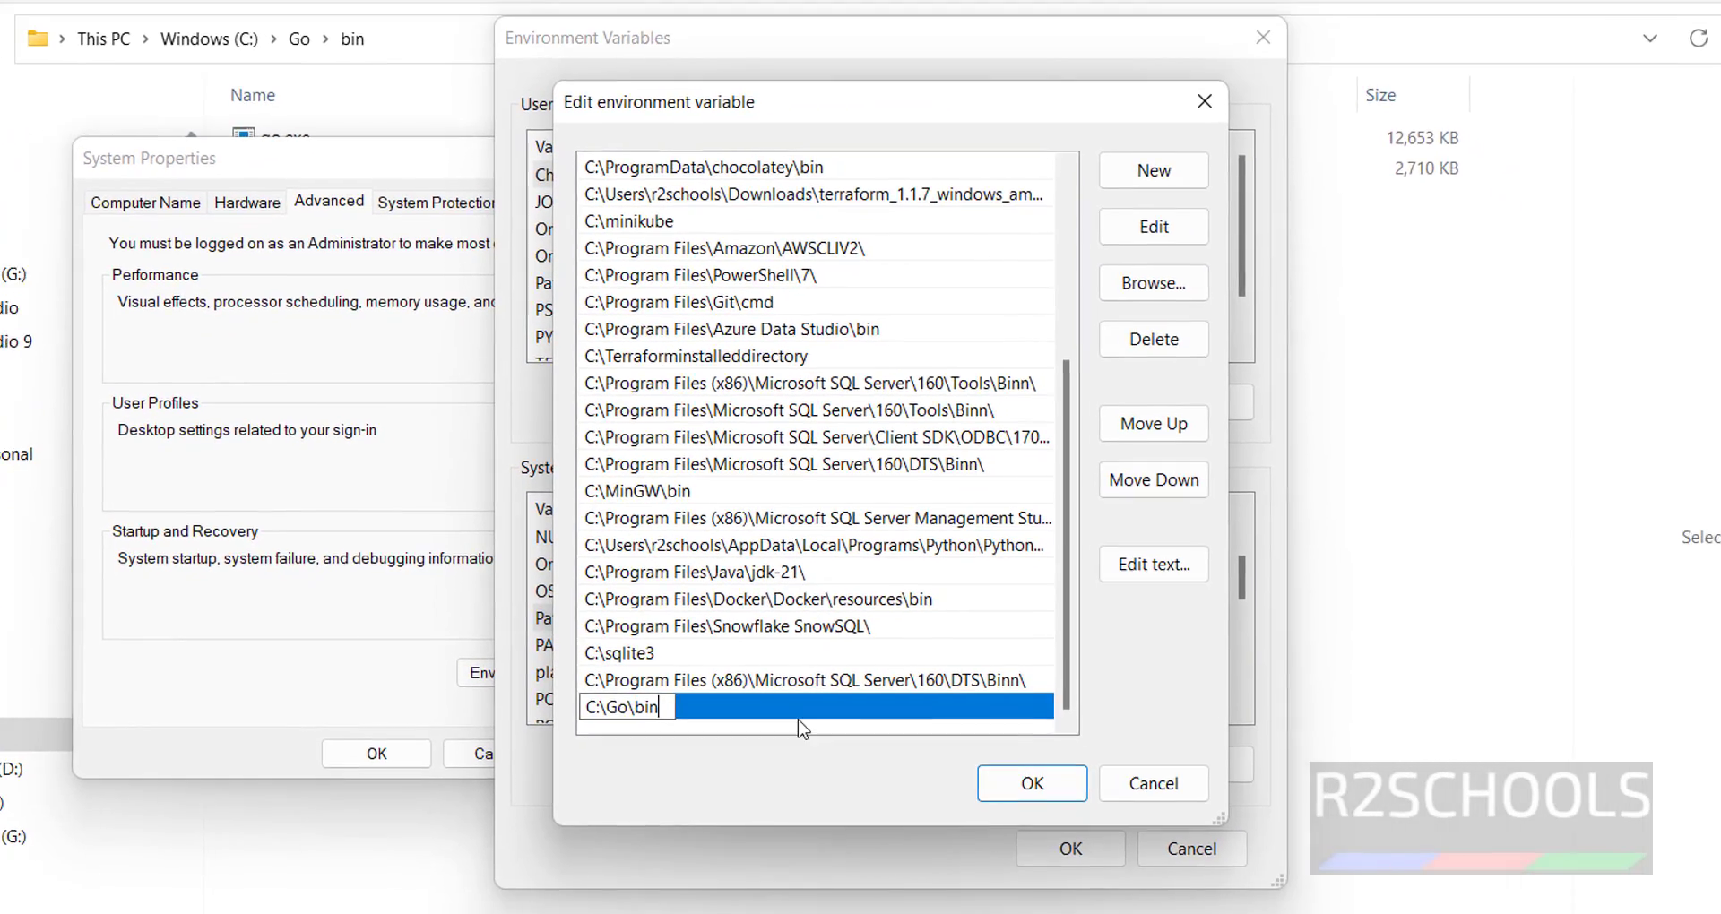
left_click(1193, 902)
left_click(979, 771)
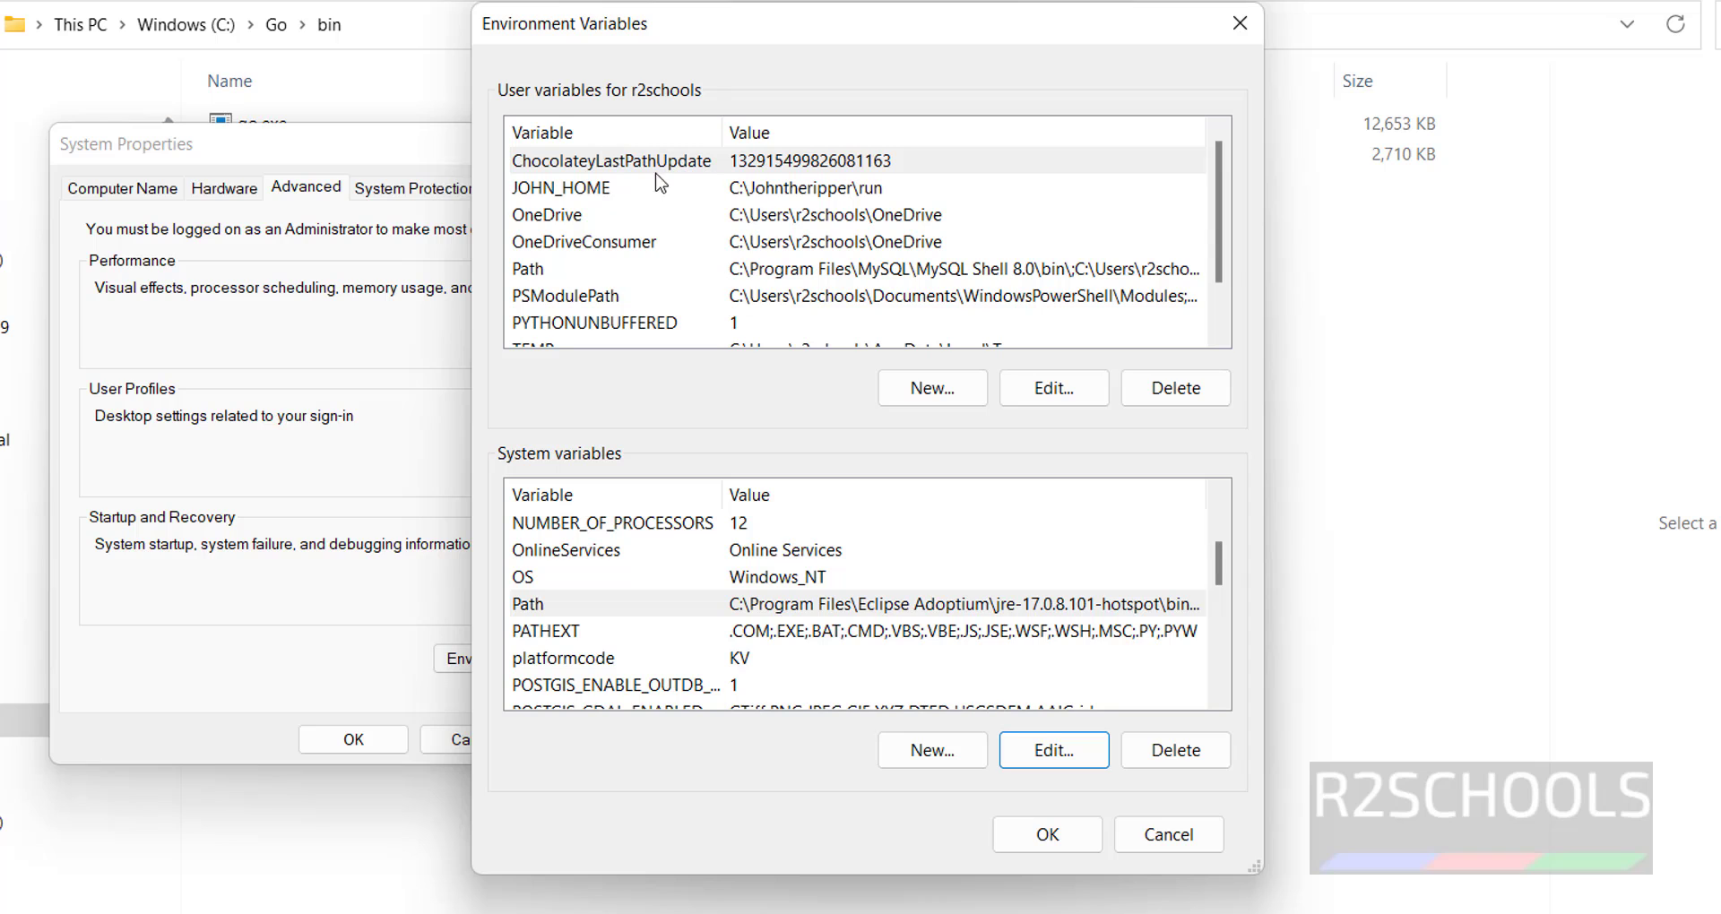
- Create a user variable named GoROOT with the value C:\Go\, copying the path from File Explorer, and save the environment variable and system property changes
left_click(932, 402)
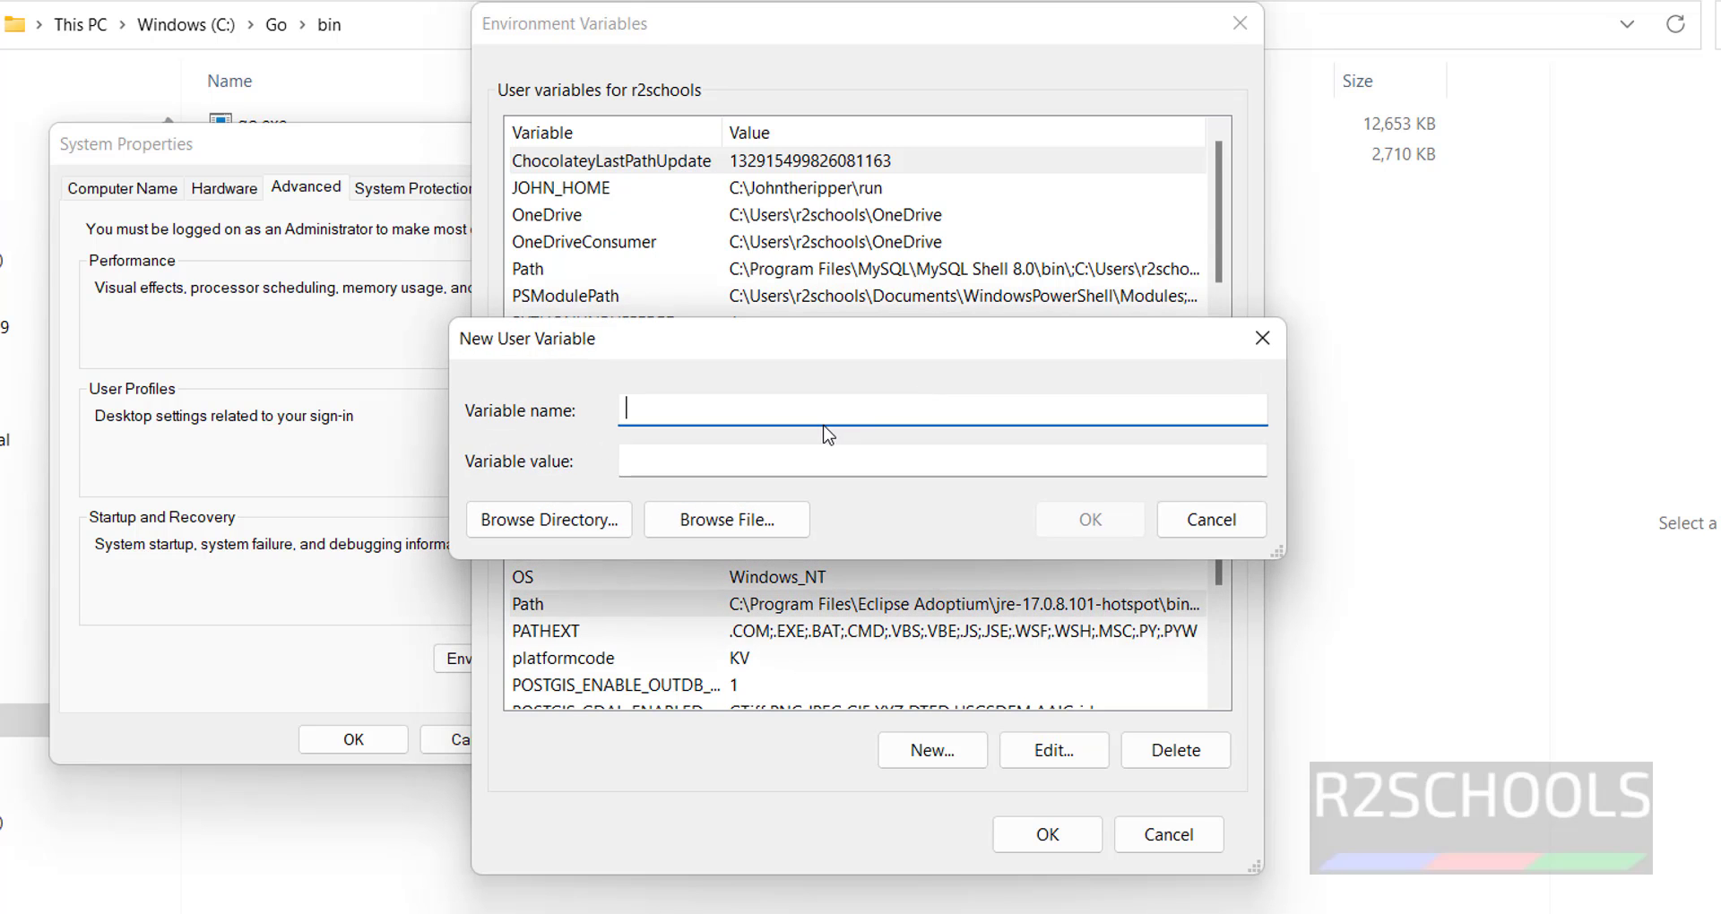
type("GoROOT")
left_click(949, 469)
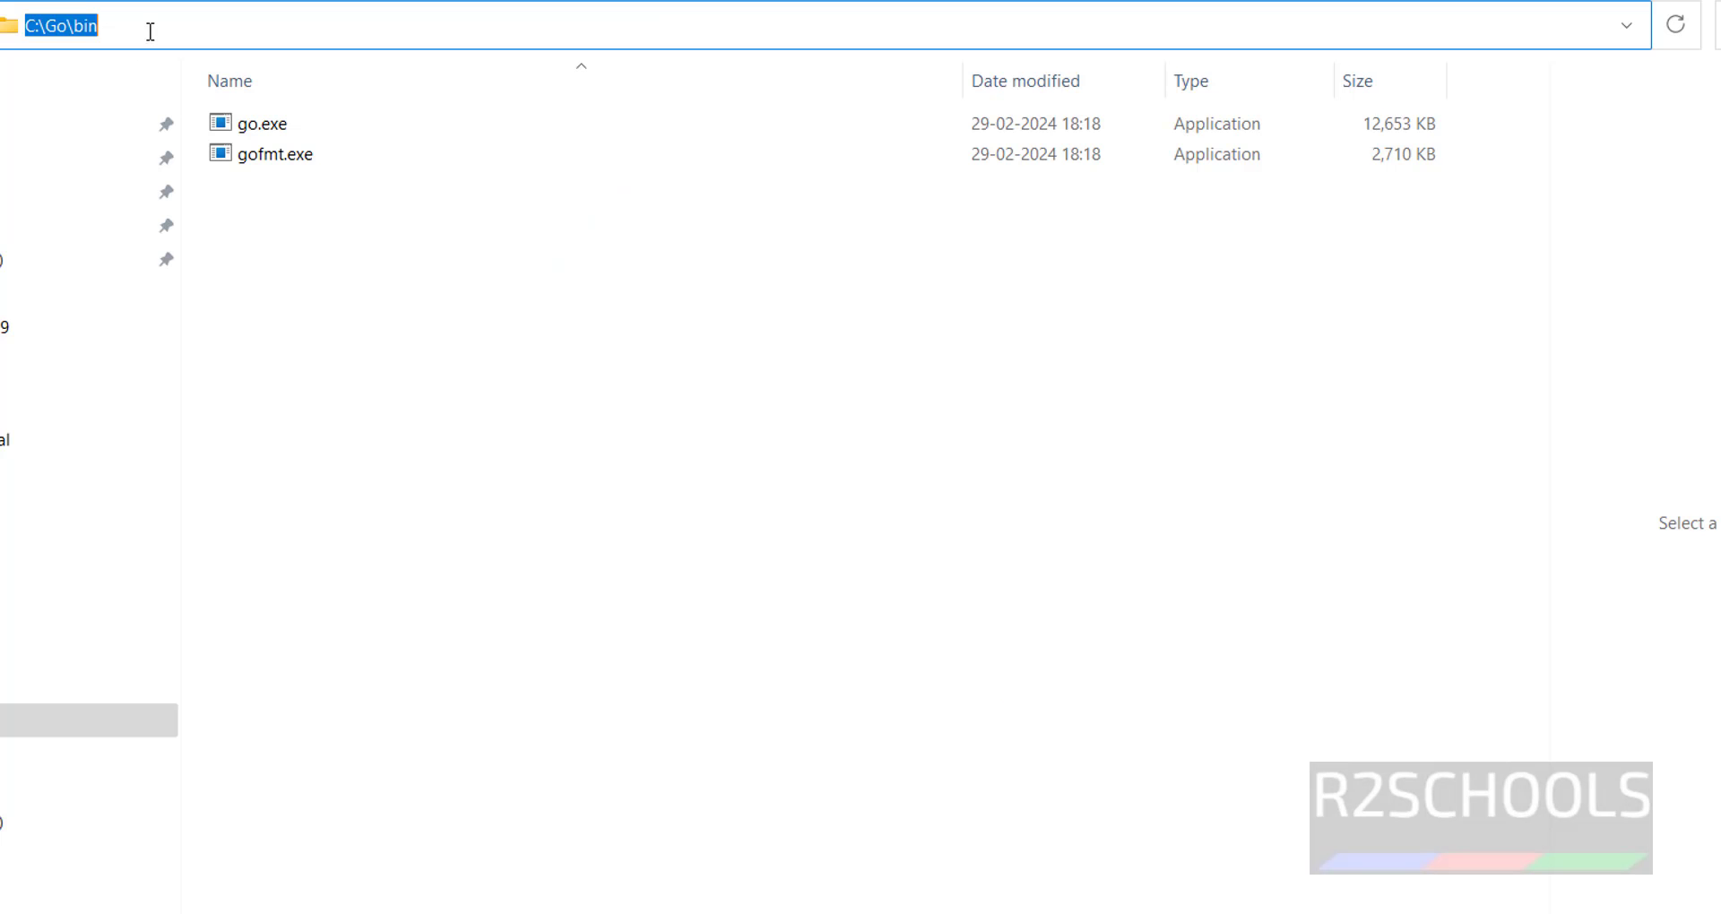
left_click(148, 31)
left_click_drag(72, 26, 25, 26)
key("ctrl+c")
key("alt+Tab")
key("ctrl+v")
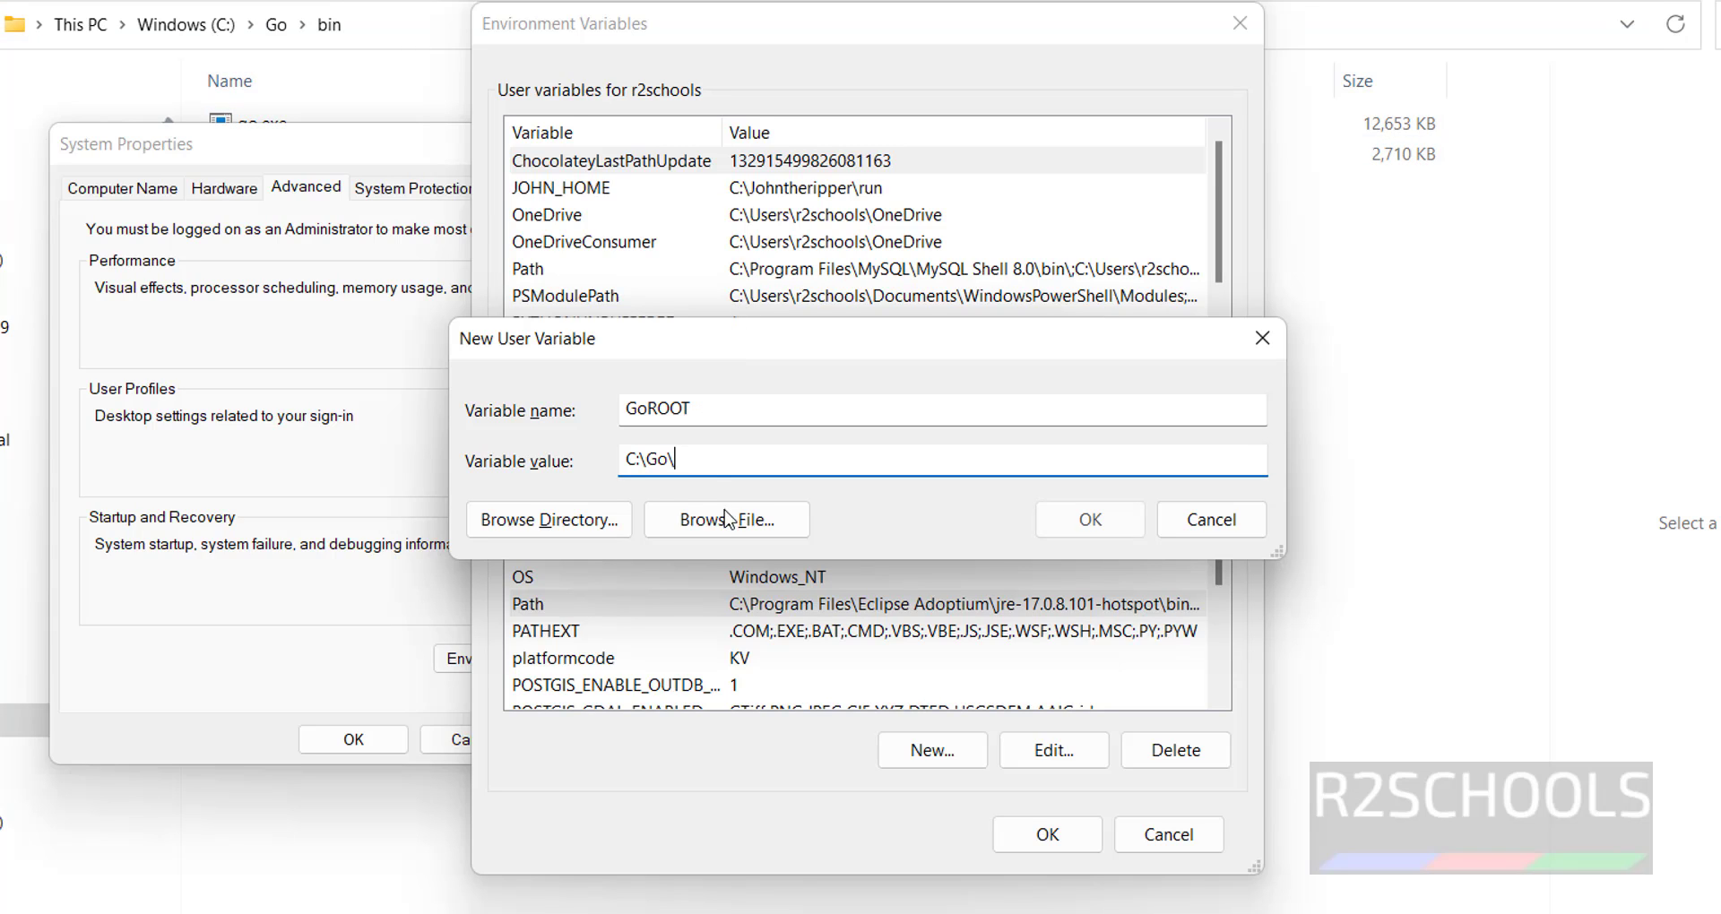
left_click(1089, 520)
left_click(1047, 834)
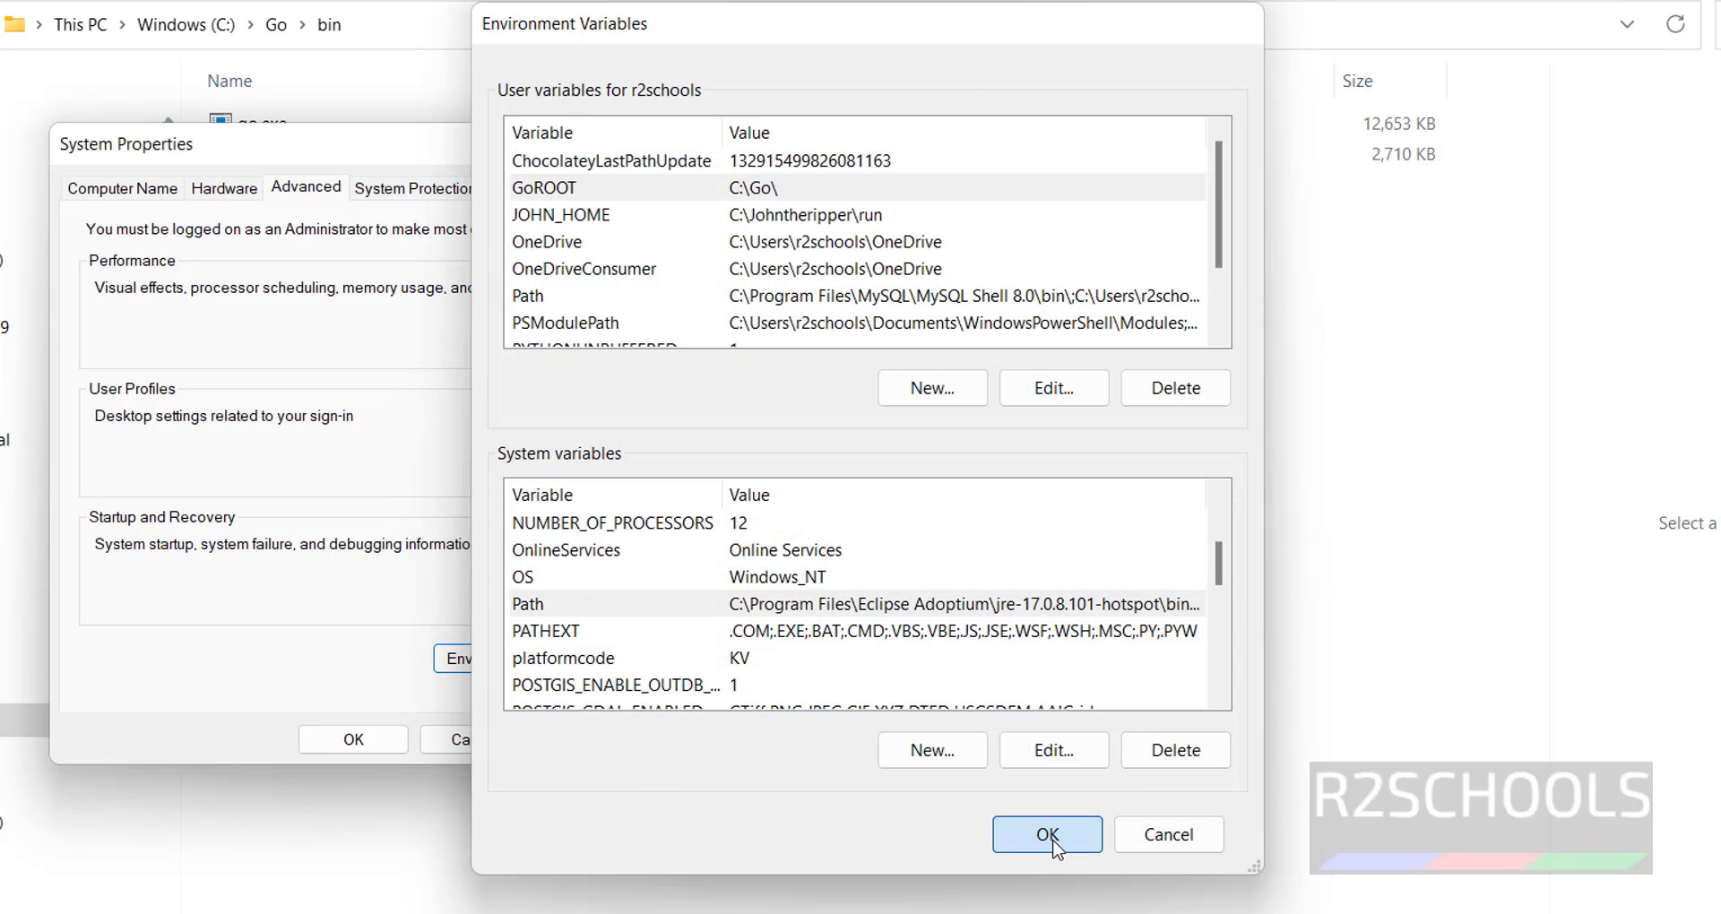
left_click(376, 745)
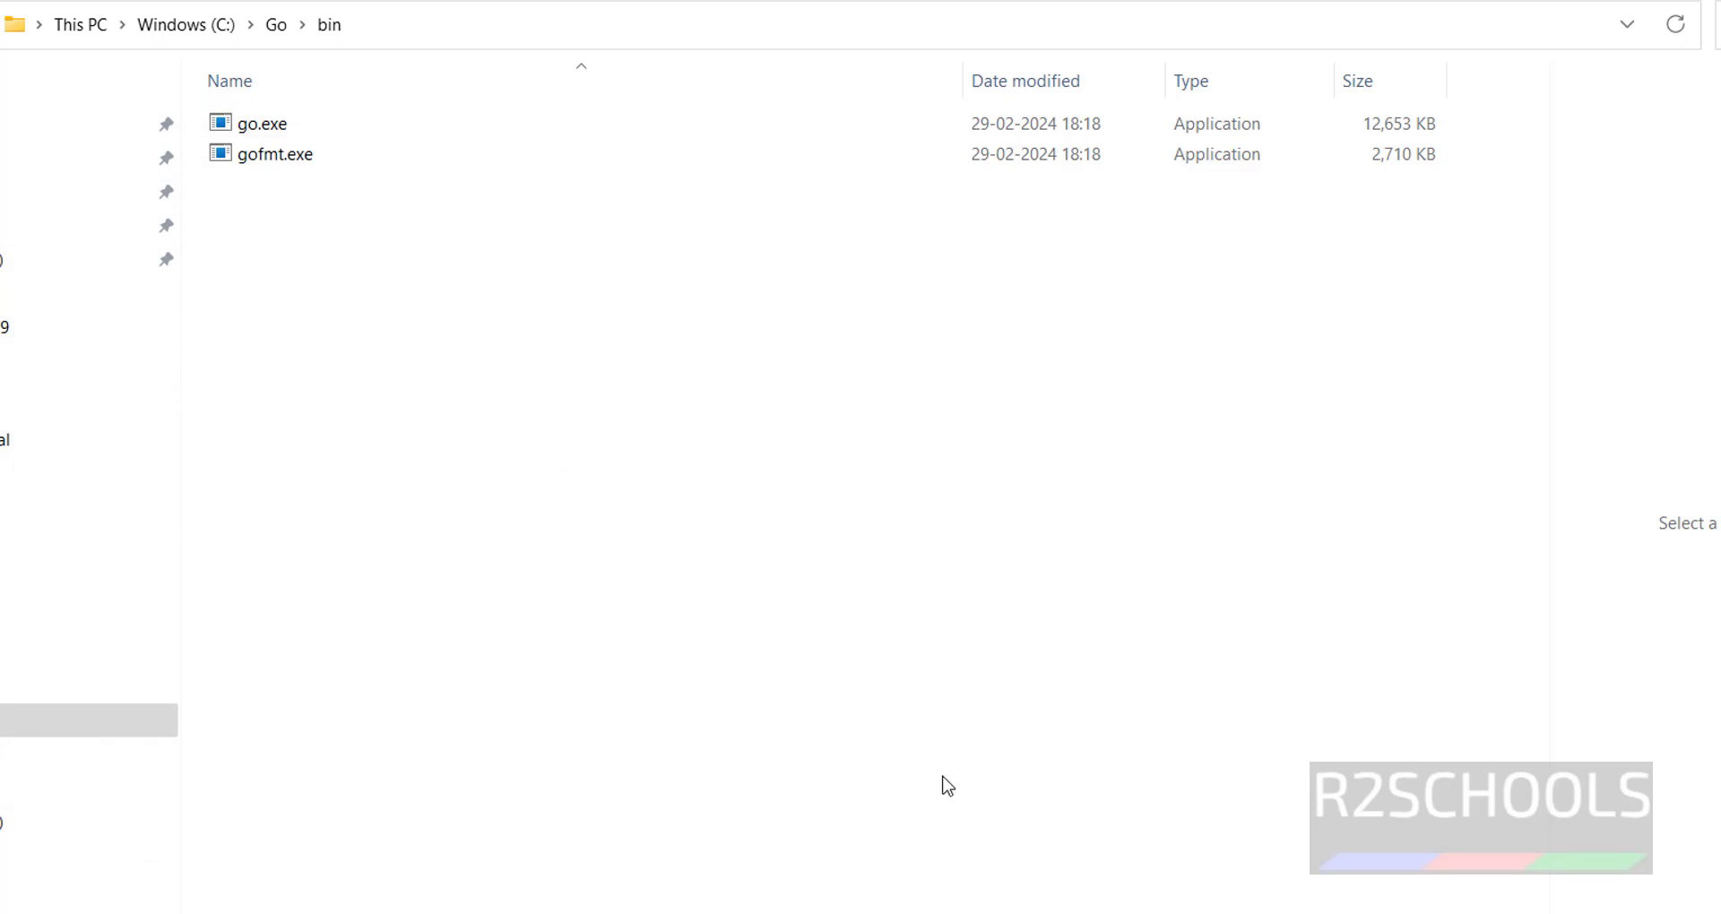
- Run go version again in the Command Prompt window that is already open, and leave that window
key("alt+Tab")
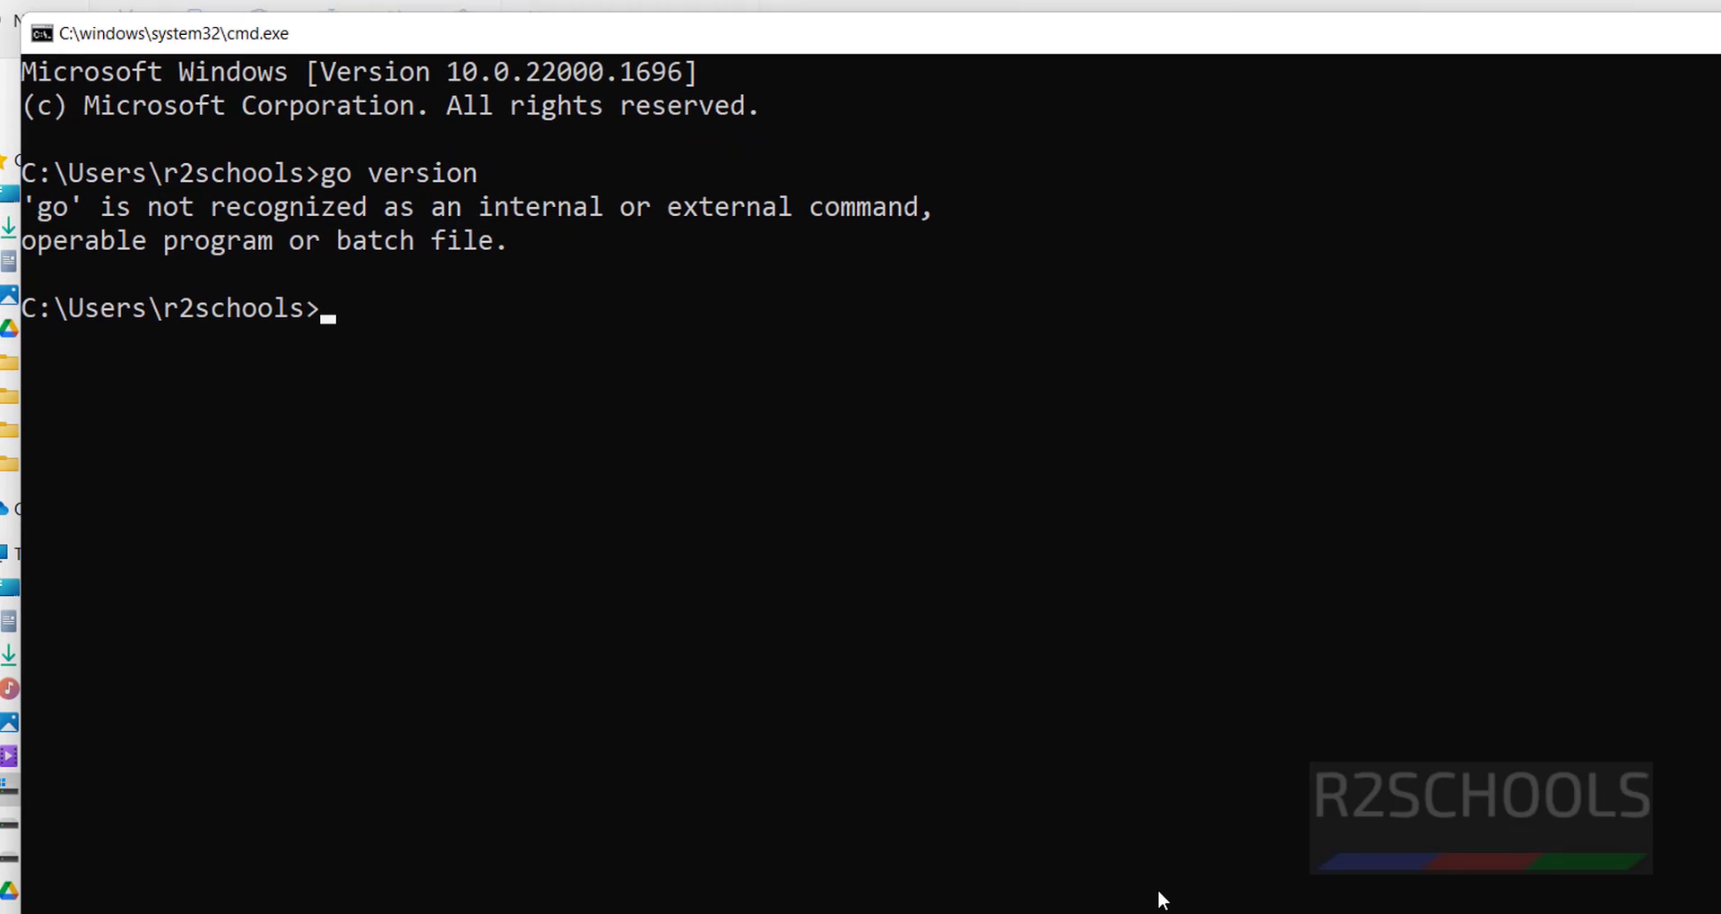
type("go version")
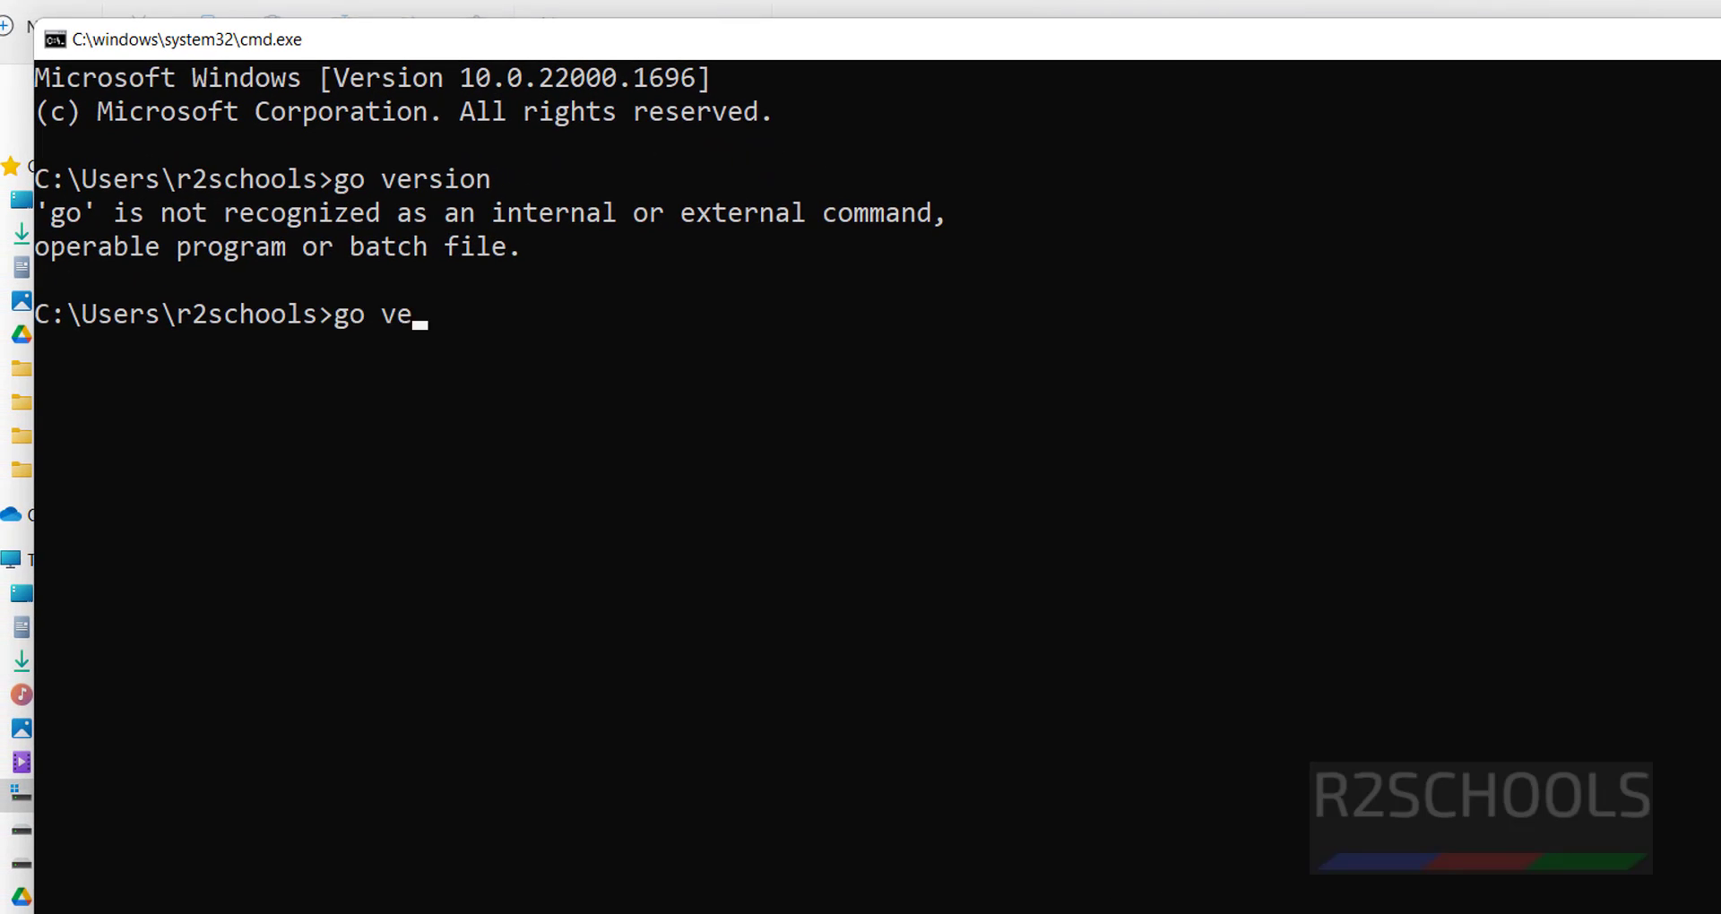
key("Return")
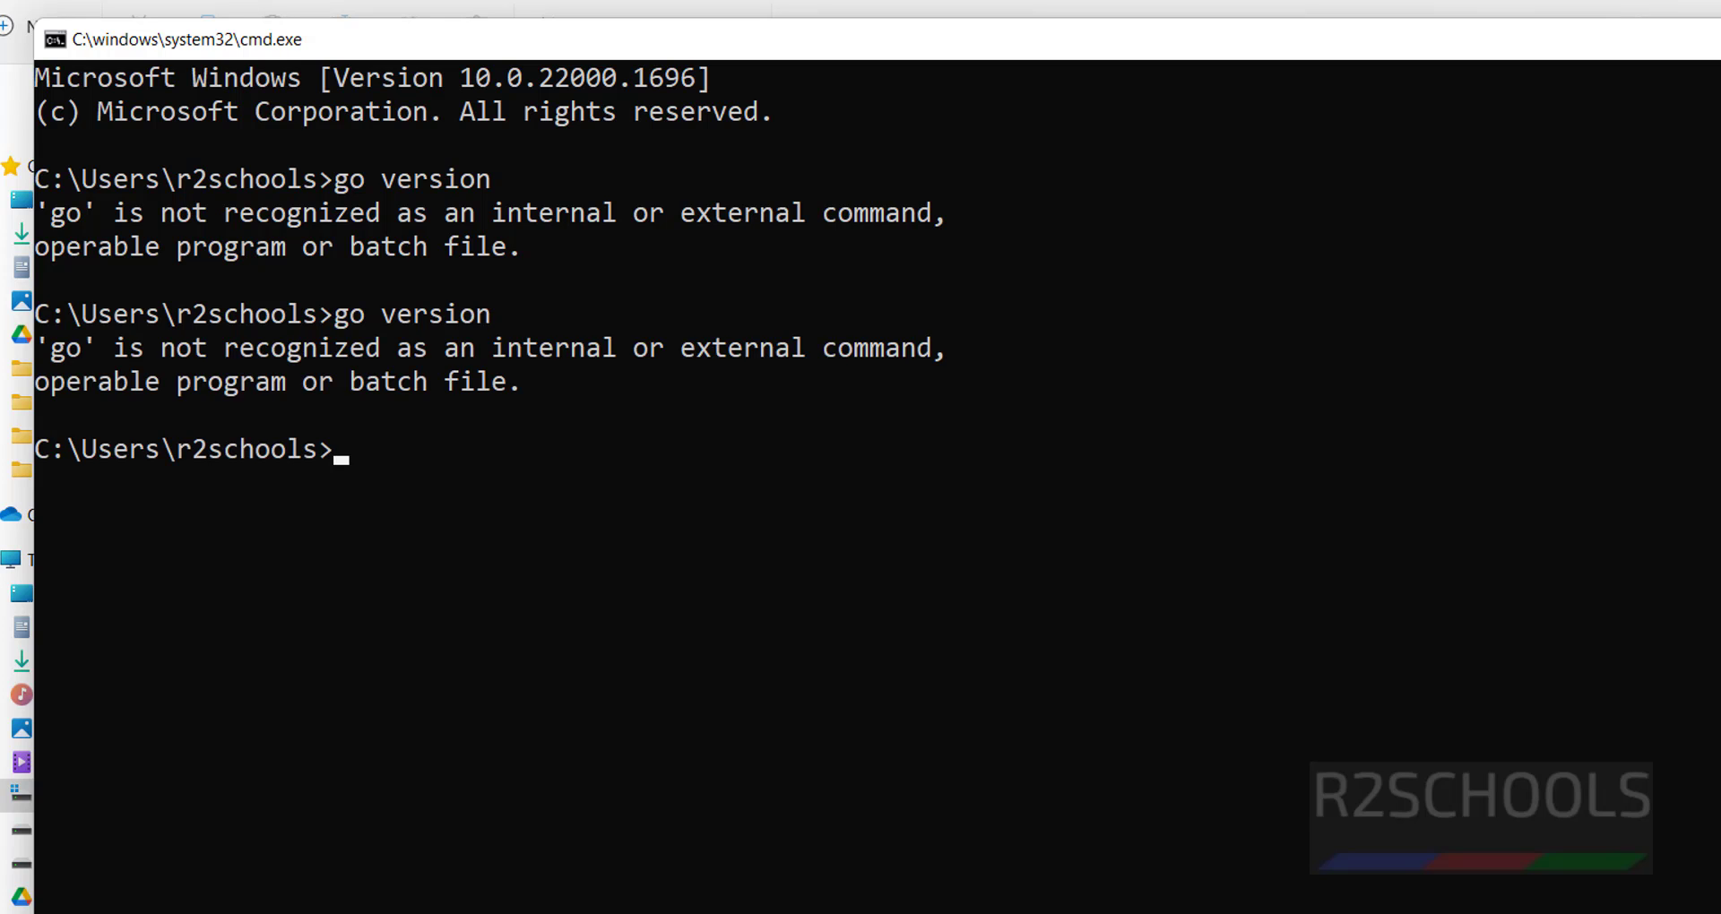
key("alt+Tab")
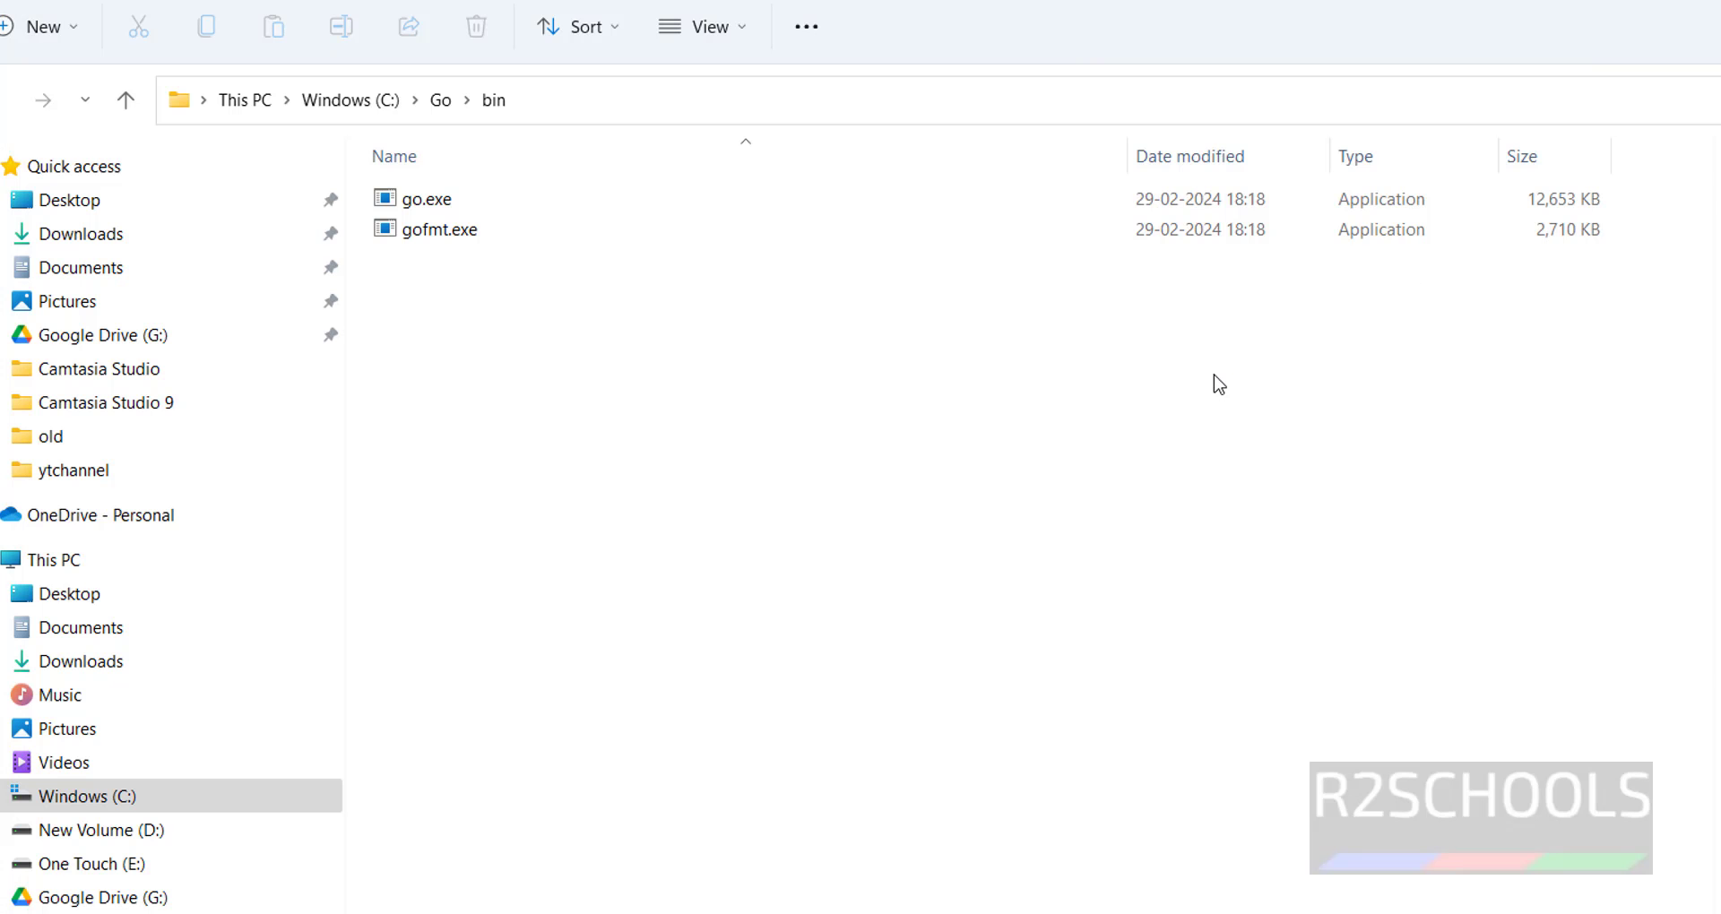
- Open a new Command Prompt, run go version and highlight the version number in its output
key("super+r")
key("Return")
type("go version")
key("Return")
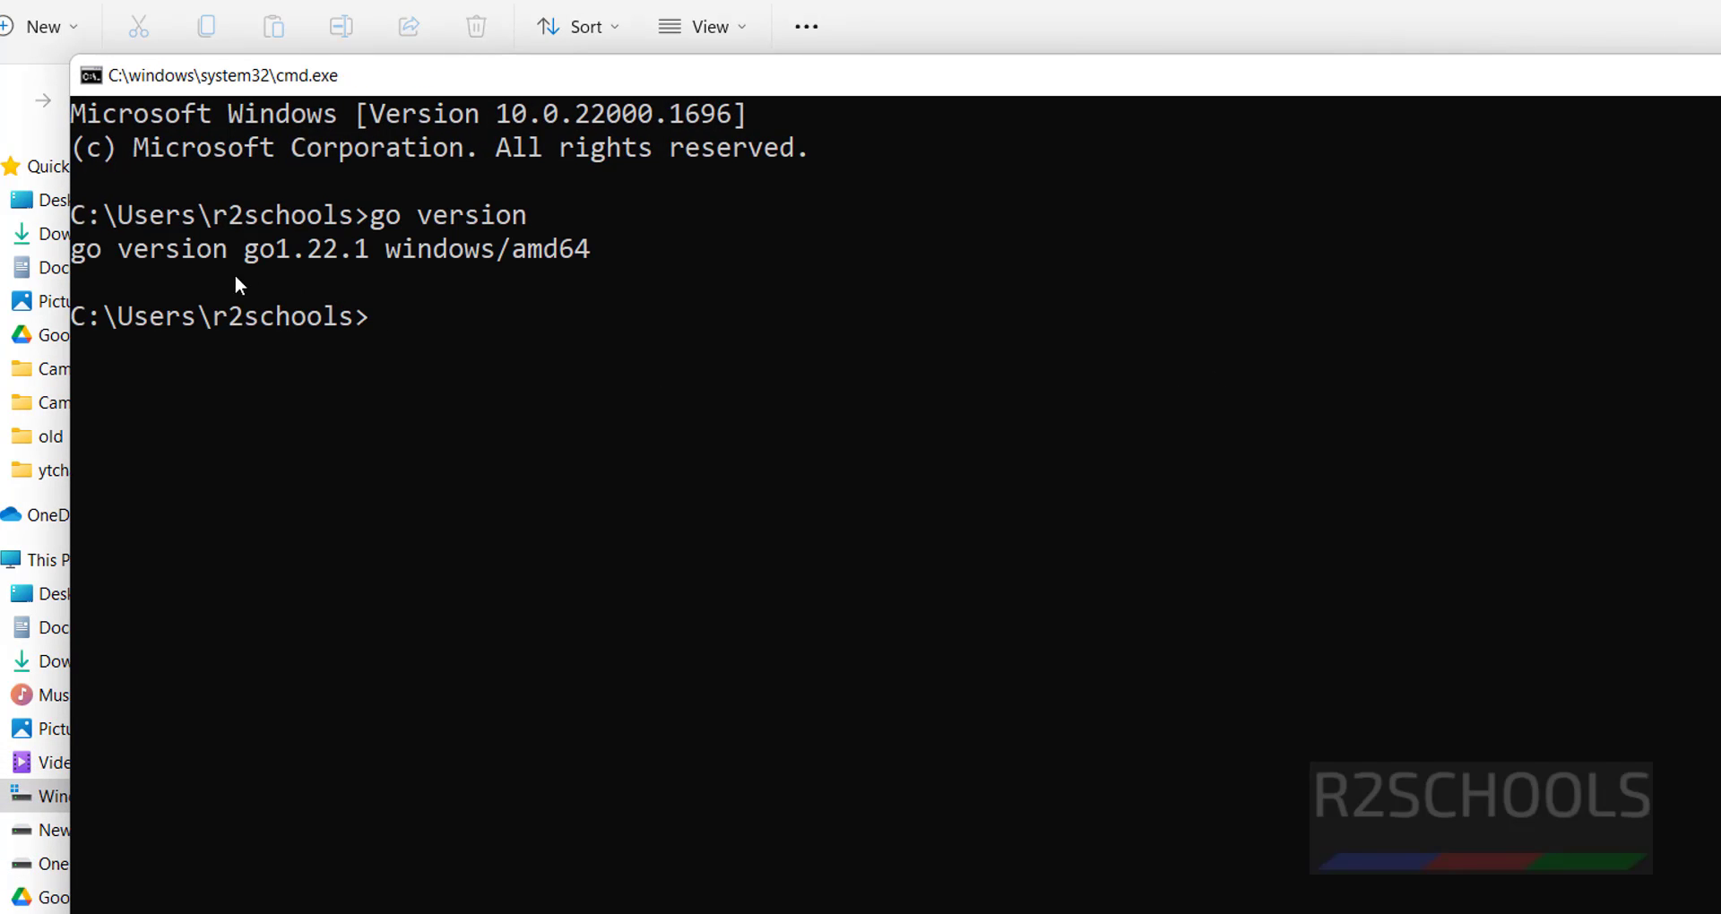
left_click_drag(228, 251, 322, 256)
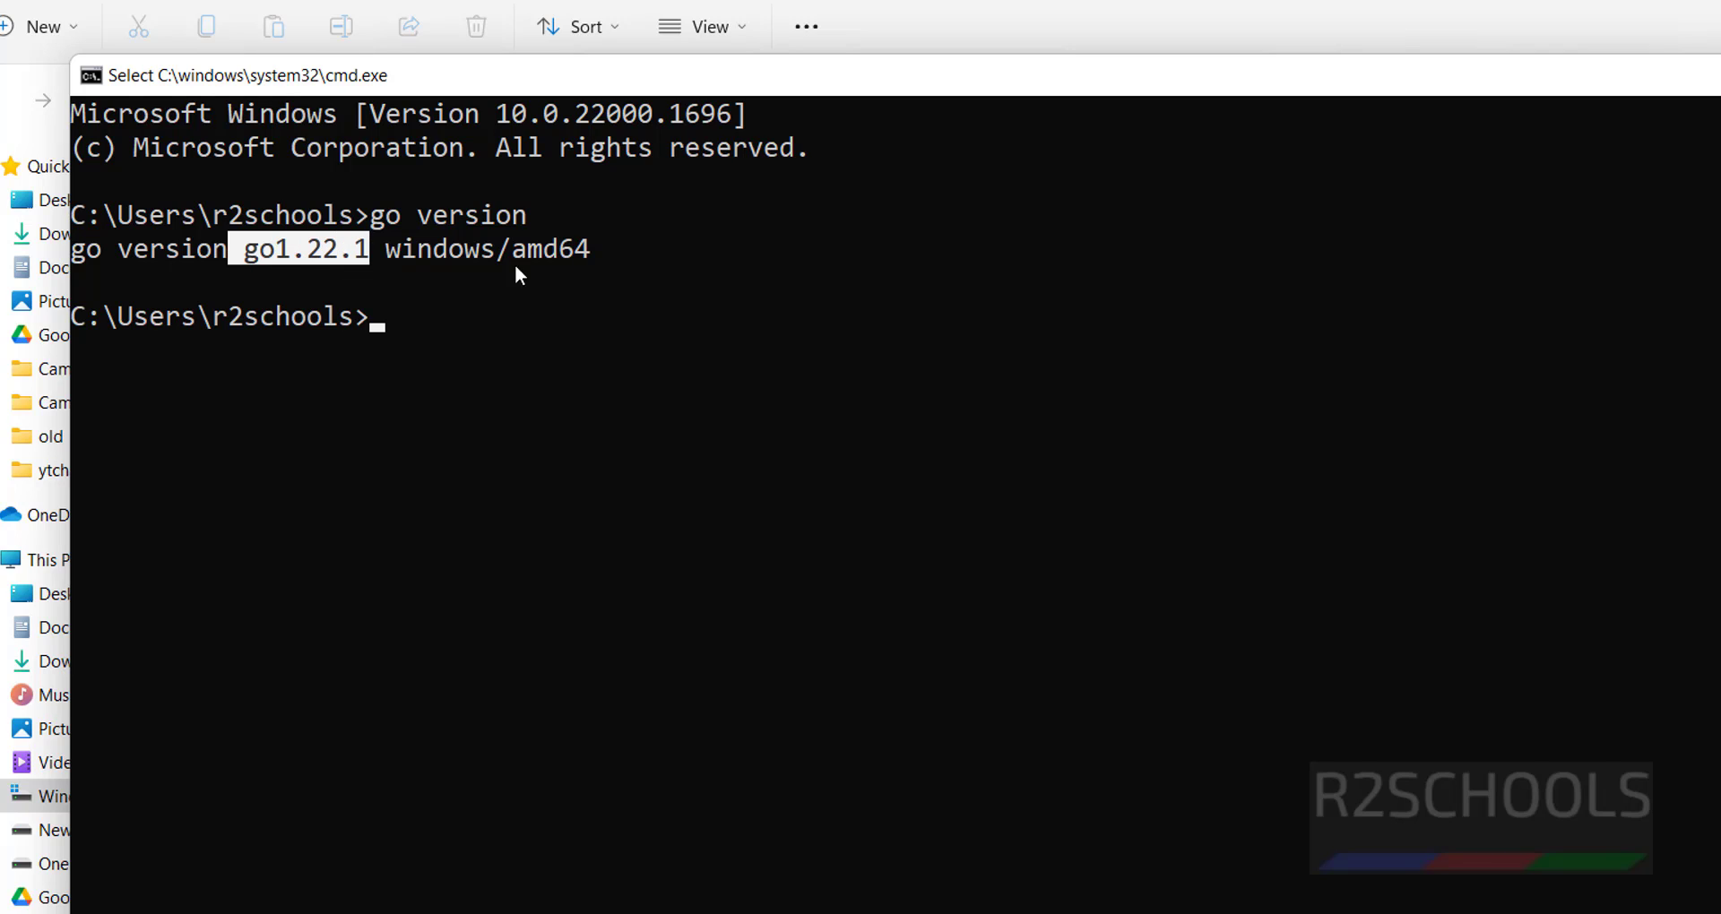
left_click(534, 278)
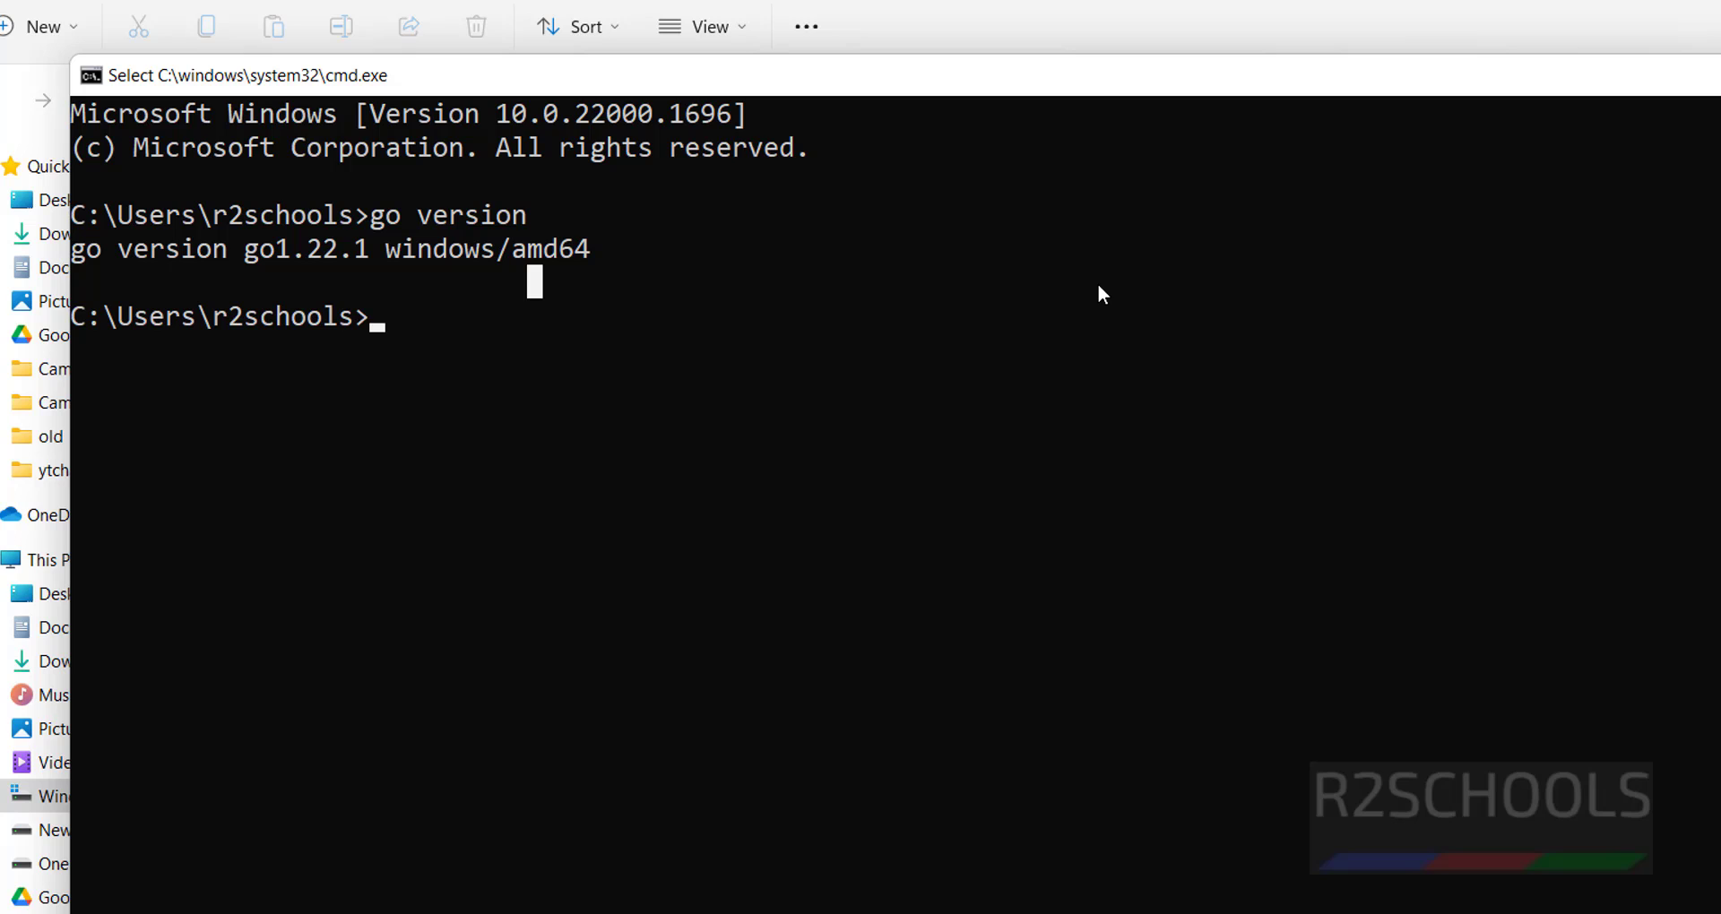
left_click_drag(1090, 78, 1087, 62)
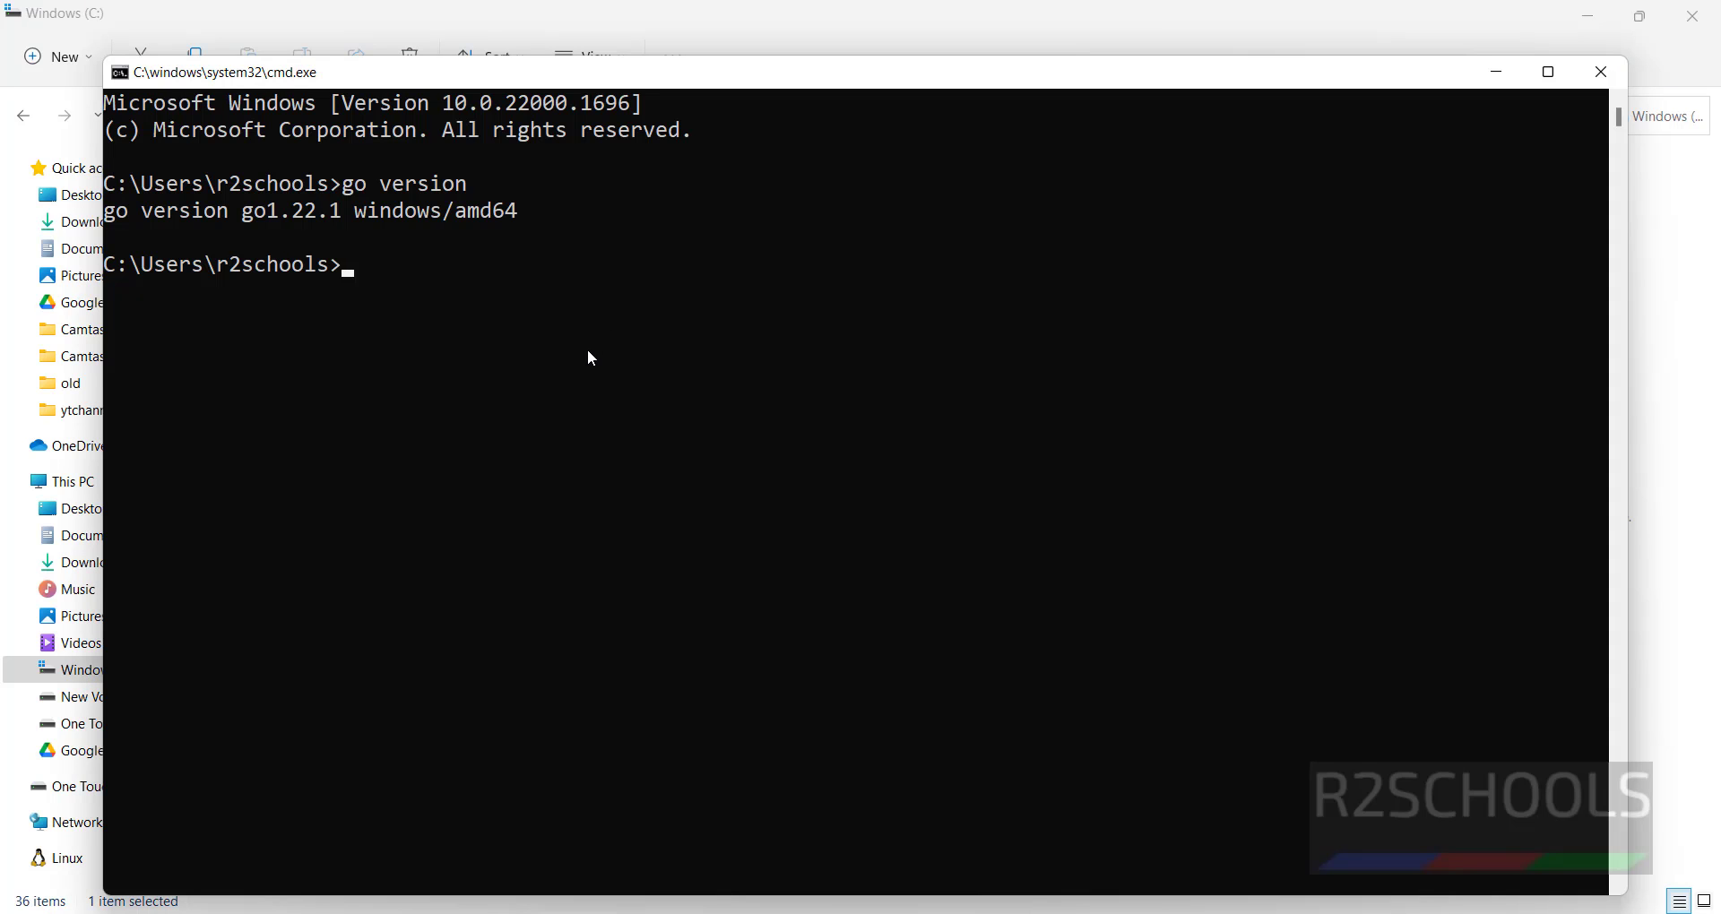
- Change to the root of the C: drive in the Command Prompt and launch Notepad from there
type("cd \\")
key("Return")
type("notepad")
scroll(344, 486, "down", 3)
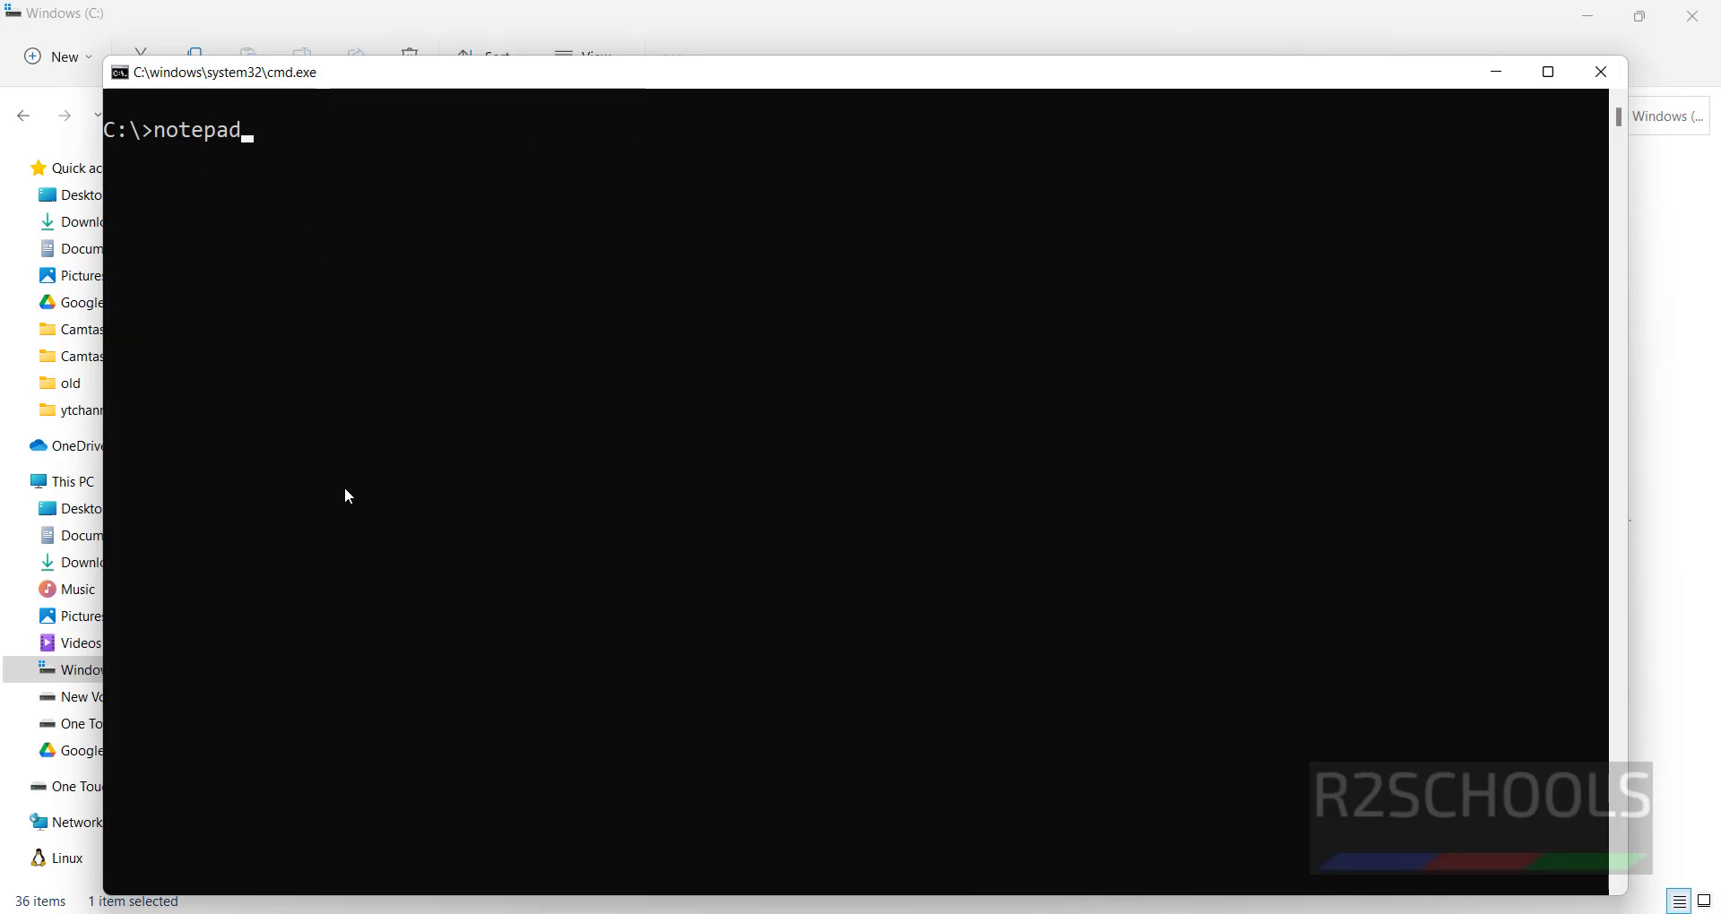
key("Return")
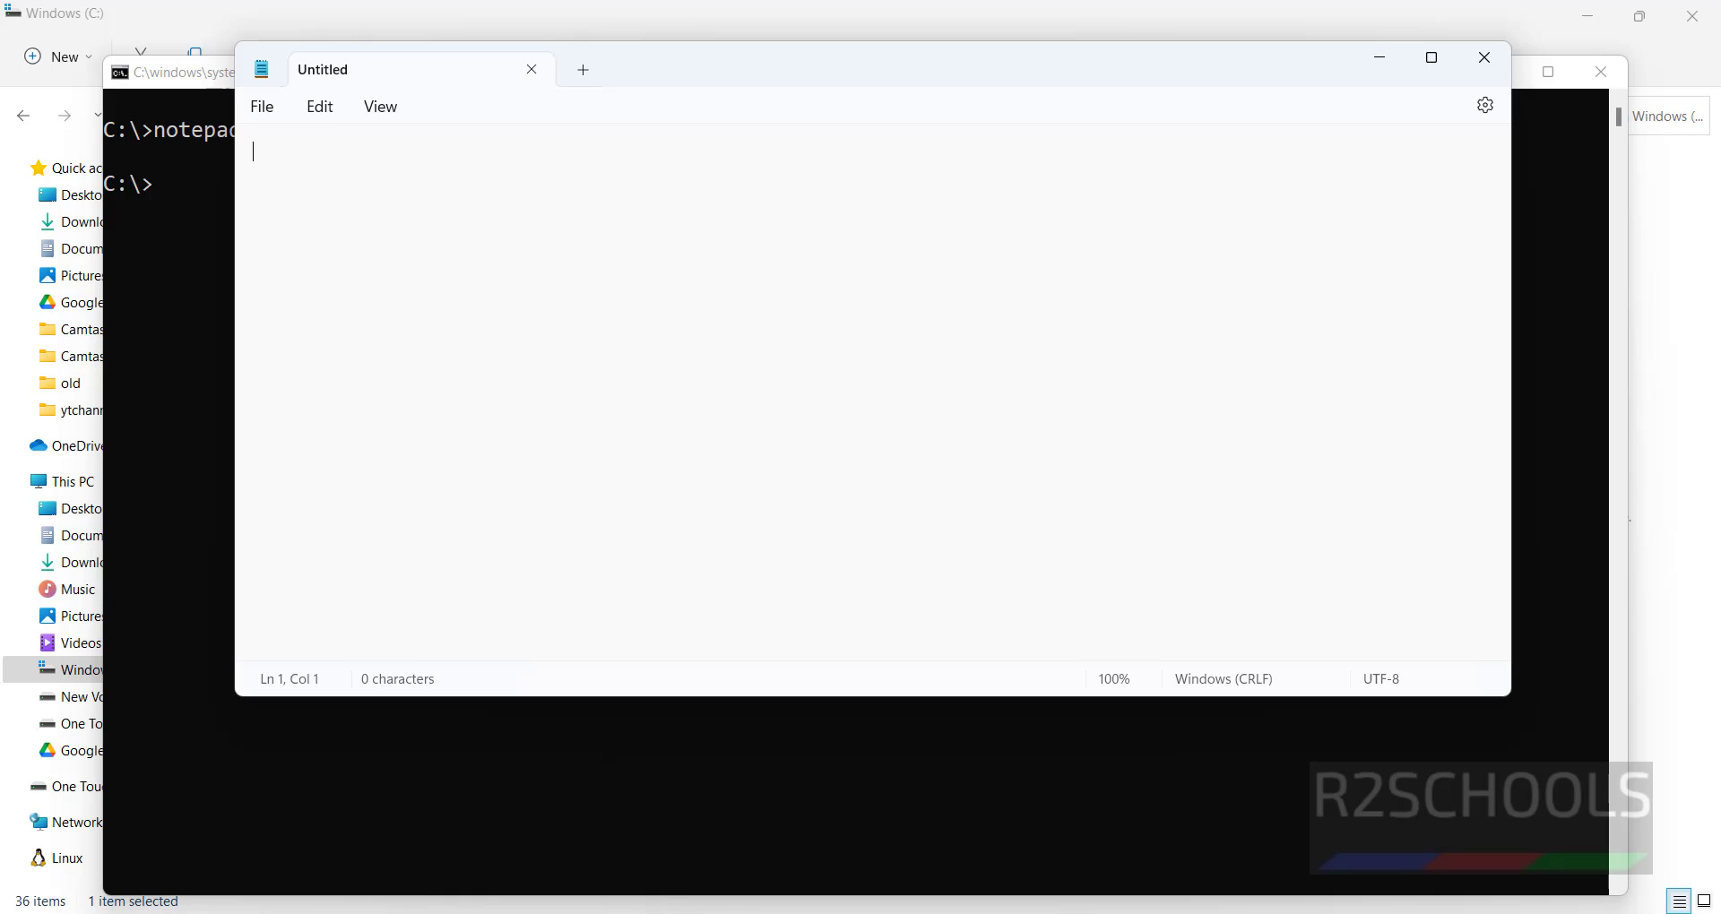
- Copy the program from package main to its closing brace in go.dev's Try Go editor and paste it into the blank Notepad document
mouse_move(796, 910)
left_click(596, 783)
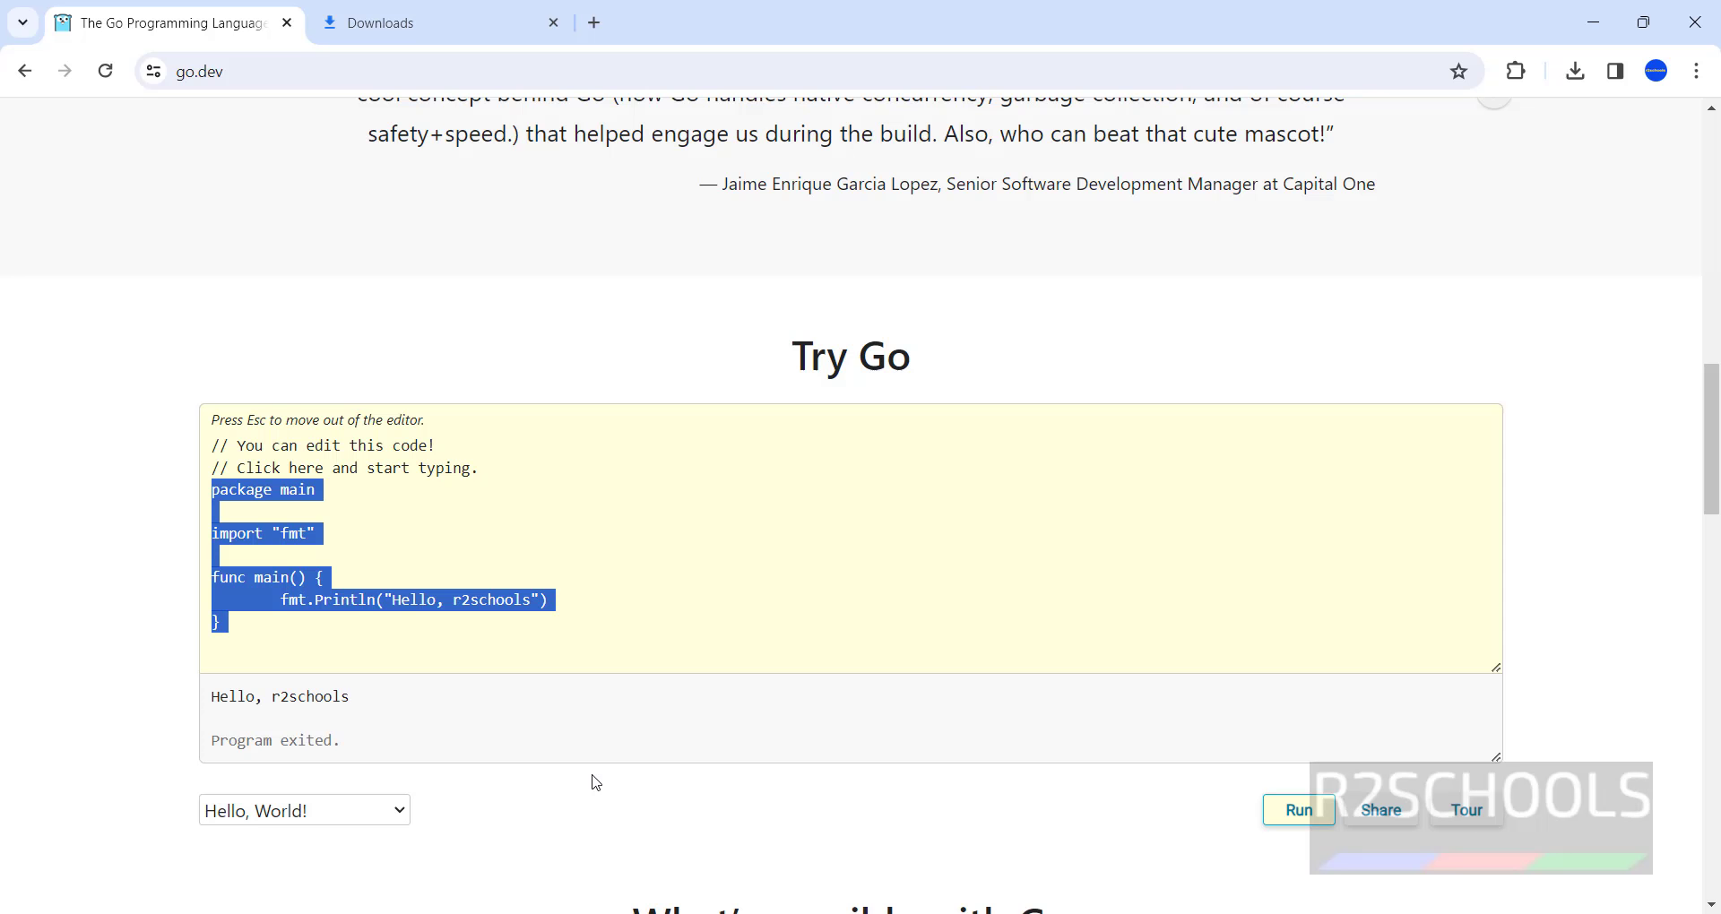
left_click(341, 597)
left_click_drag(253, 642, 204, 495)
right_click(218, 494)
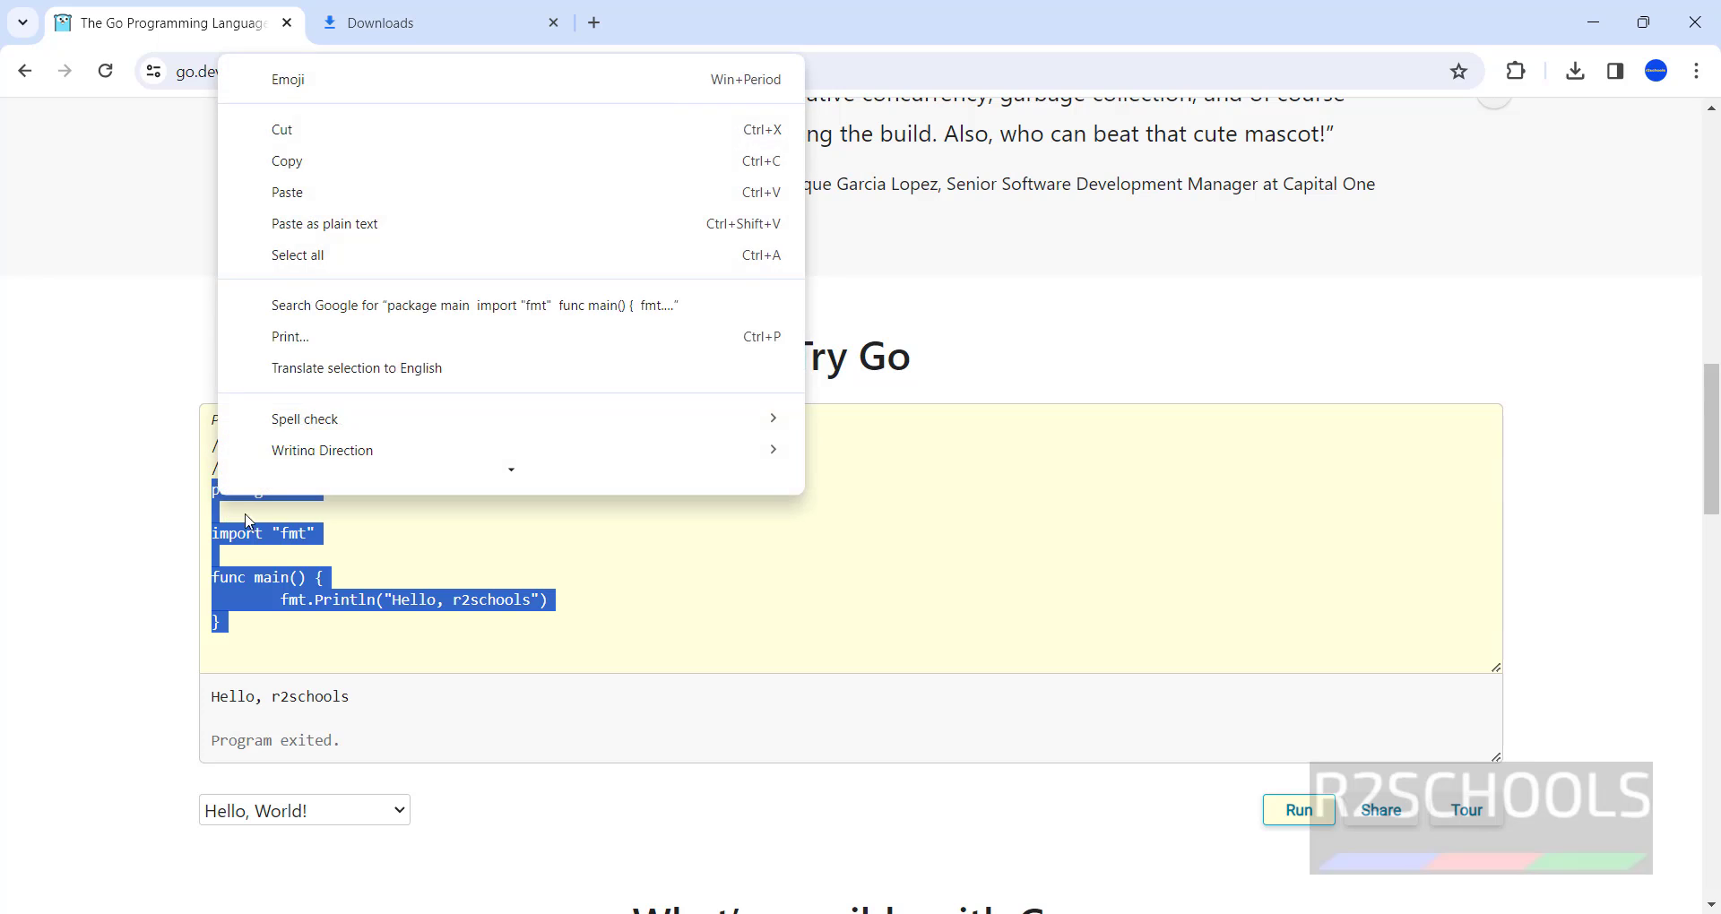
left_click(321, 167)
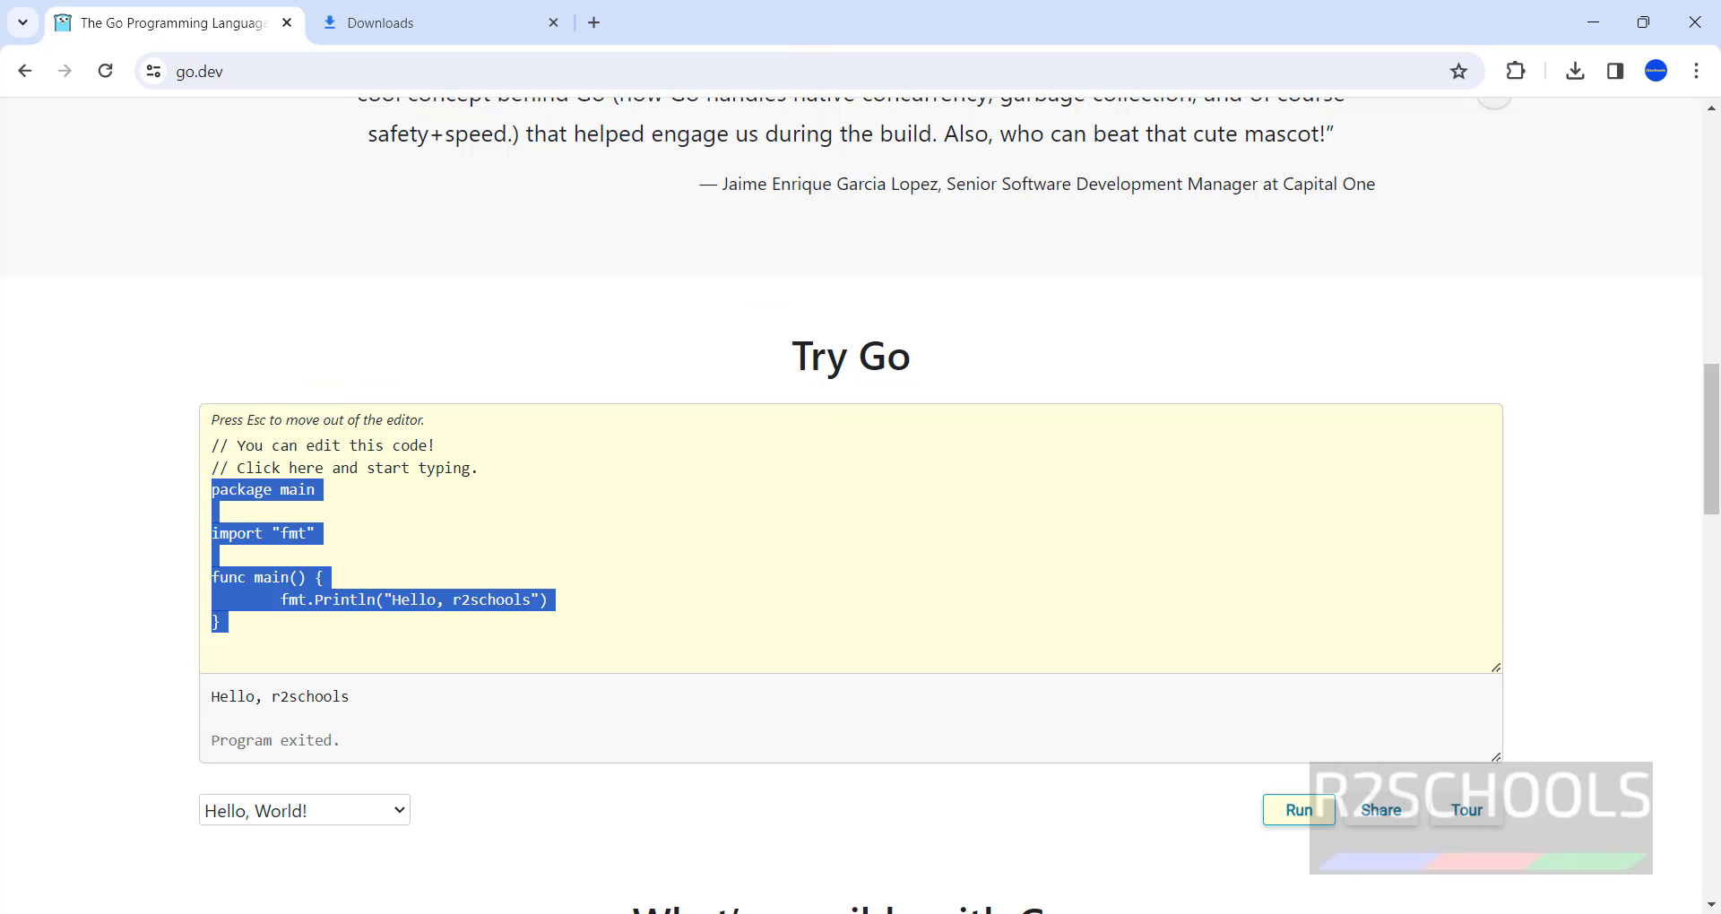
left_click(1067, 910)
key("ctrl+v")
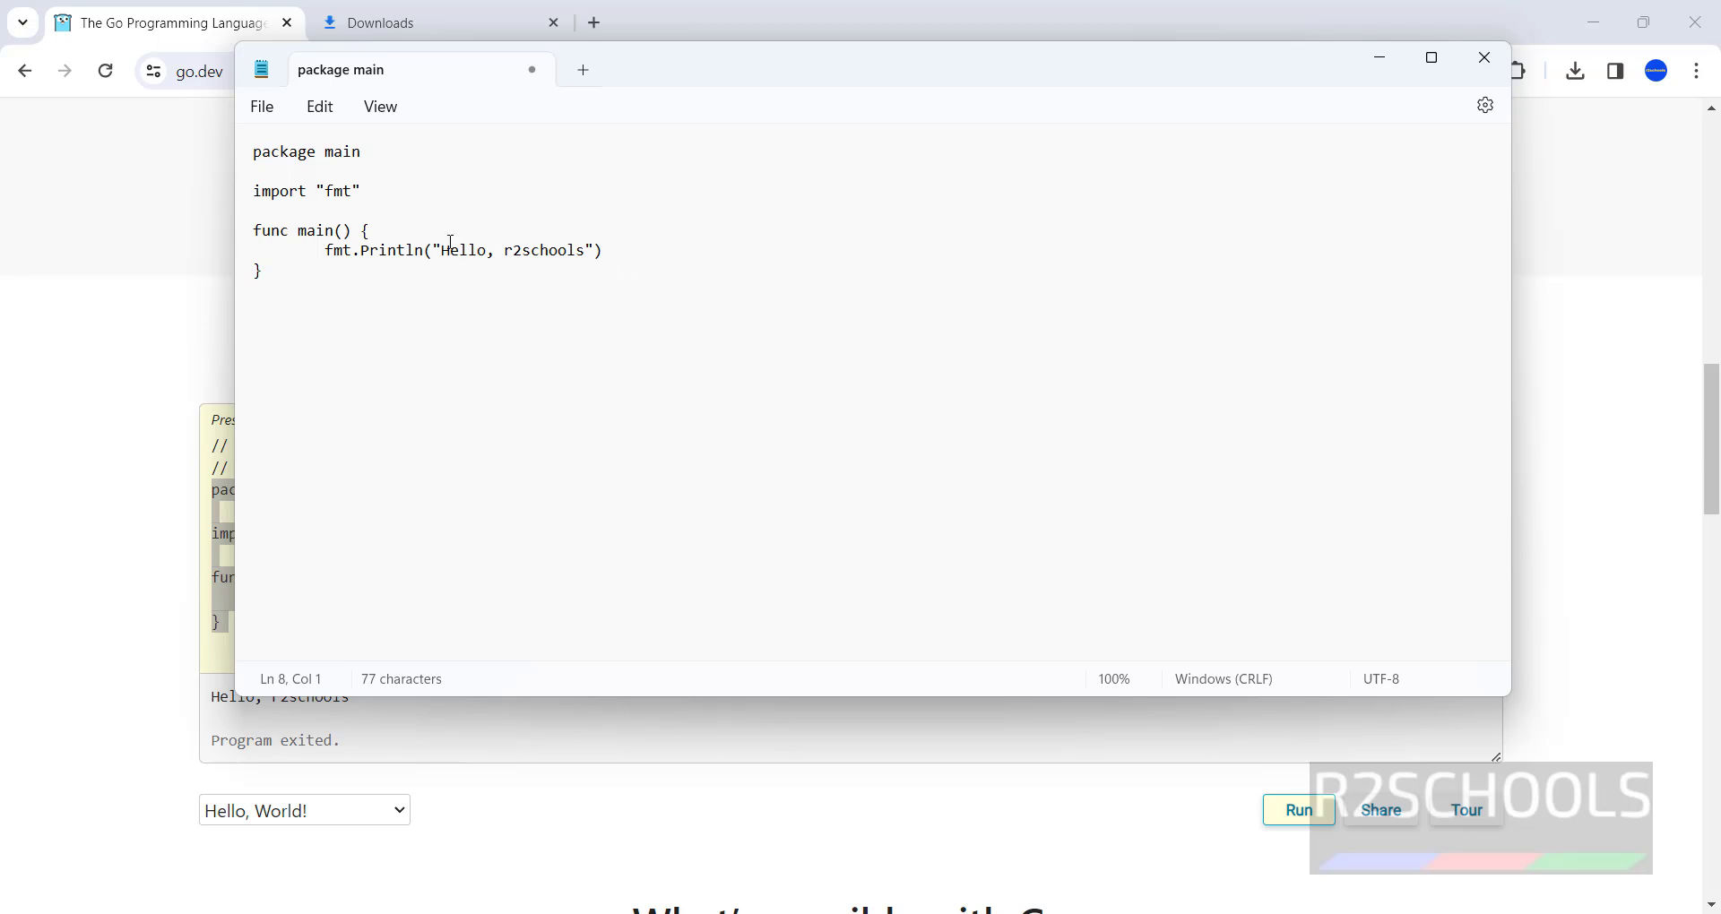
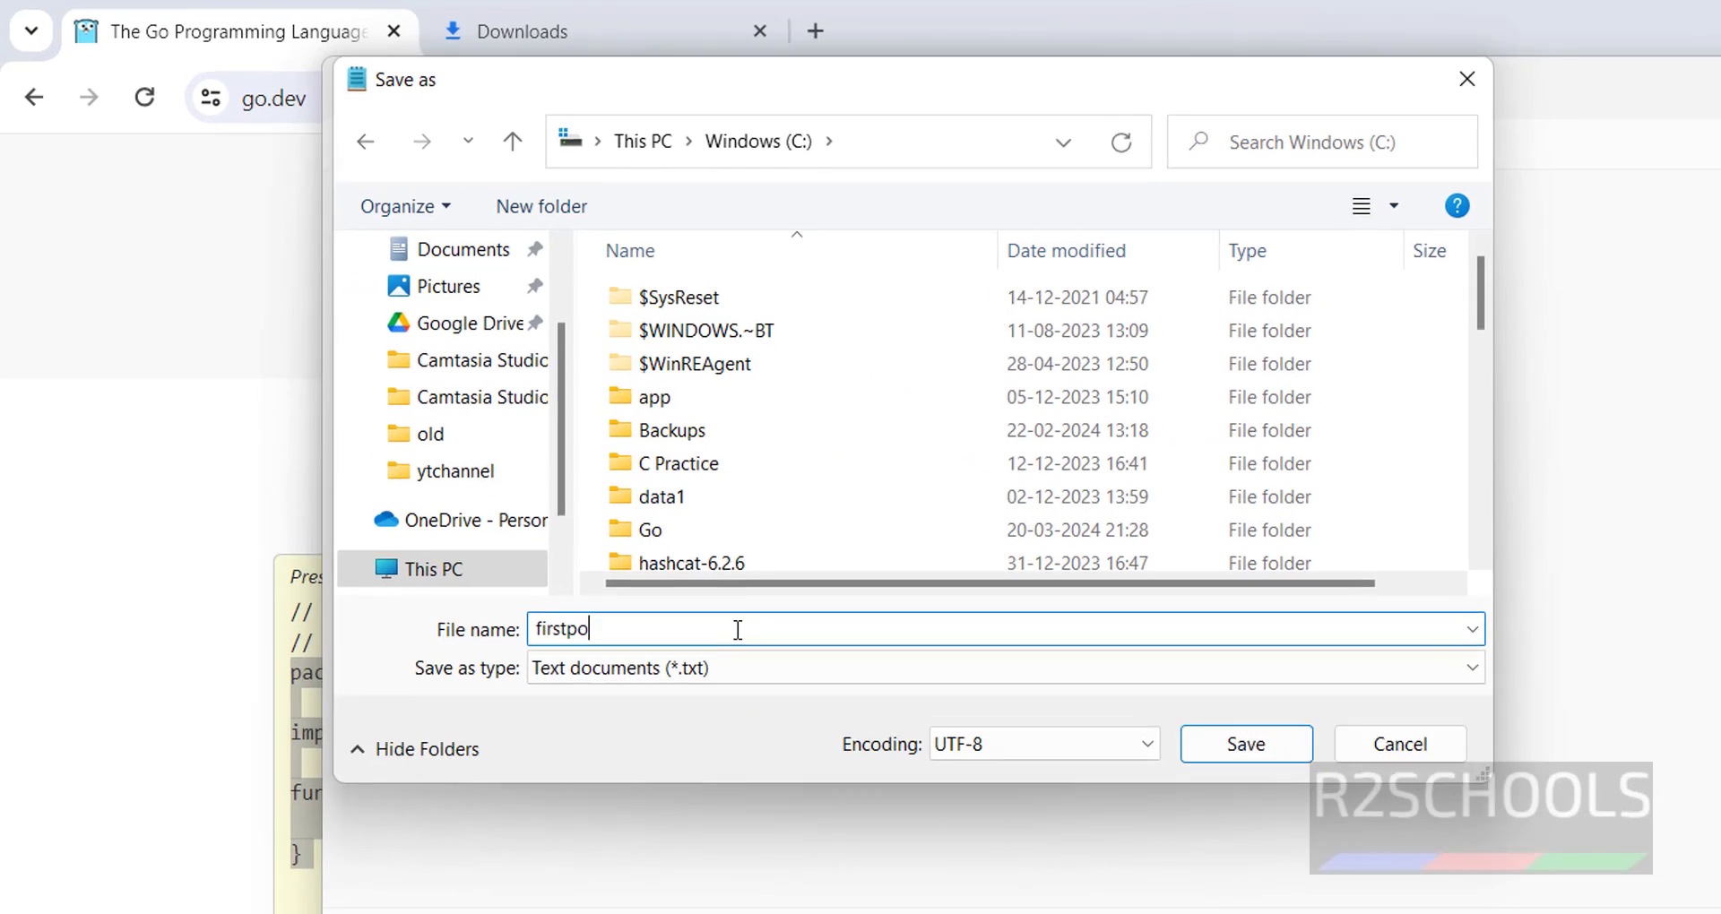
- Name the file firstprogram.go, set its type to All files, and try to save it in the root of the C: drive
type("s")
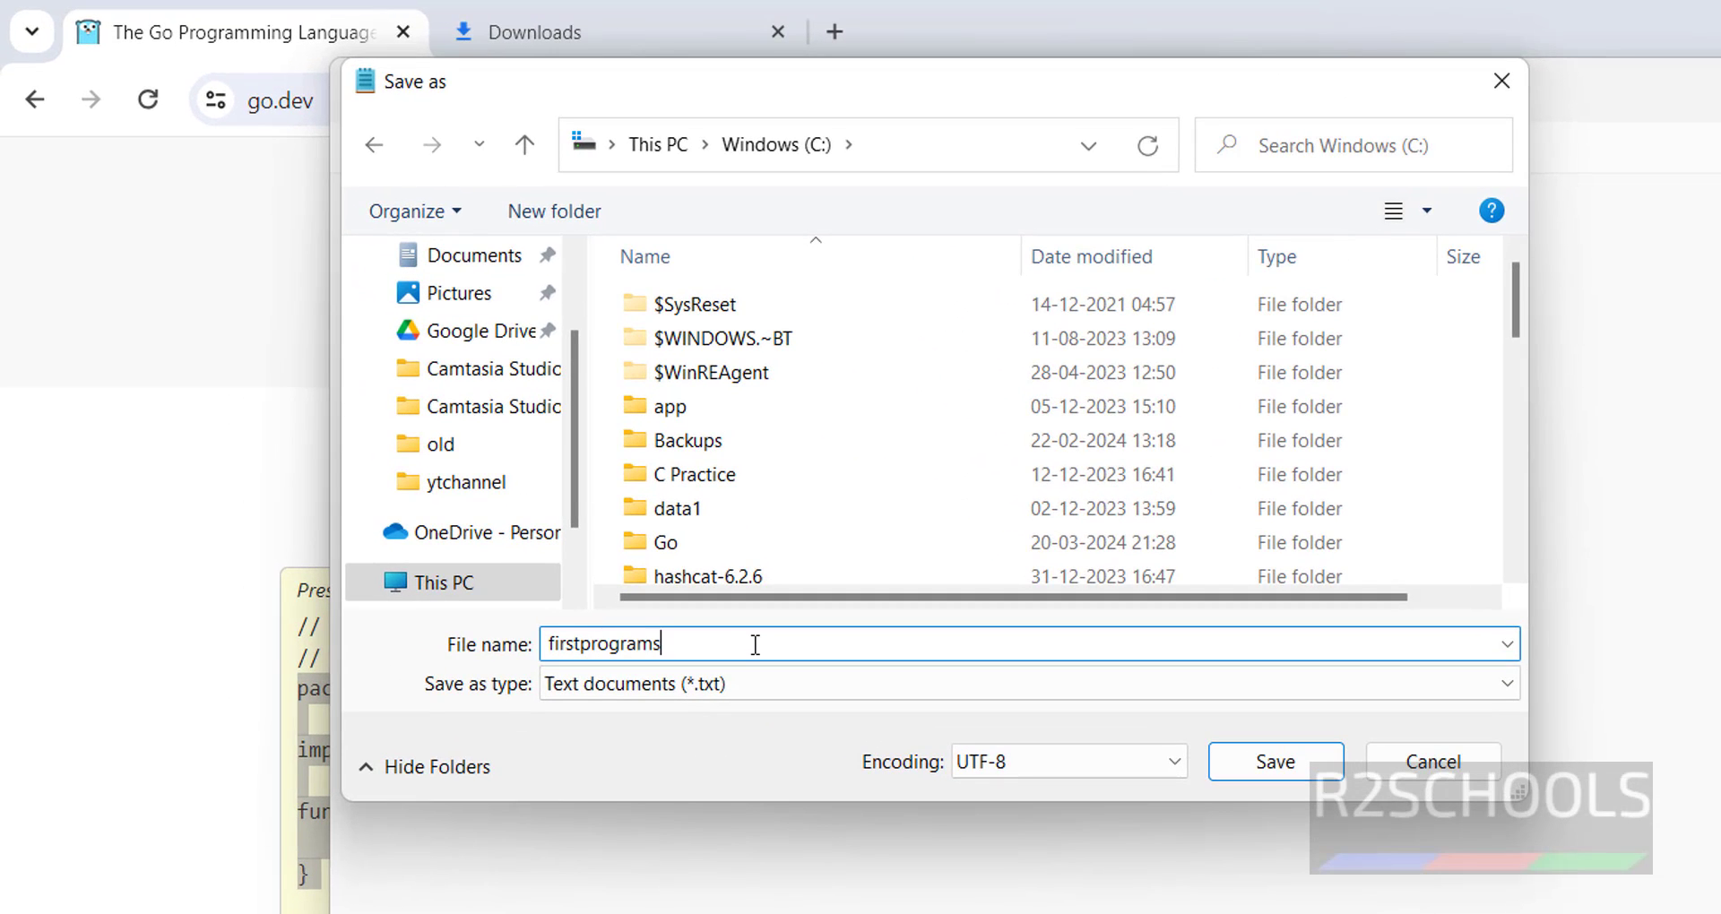
key("BackSpace")
type(".go")
left_click(1049, 695)
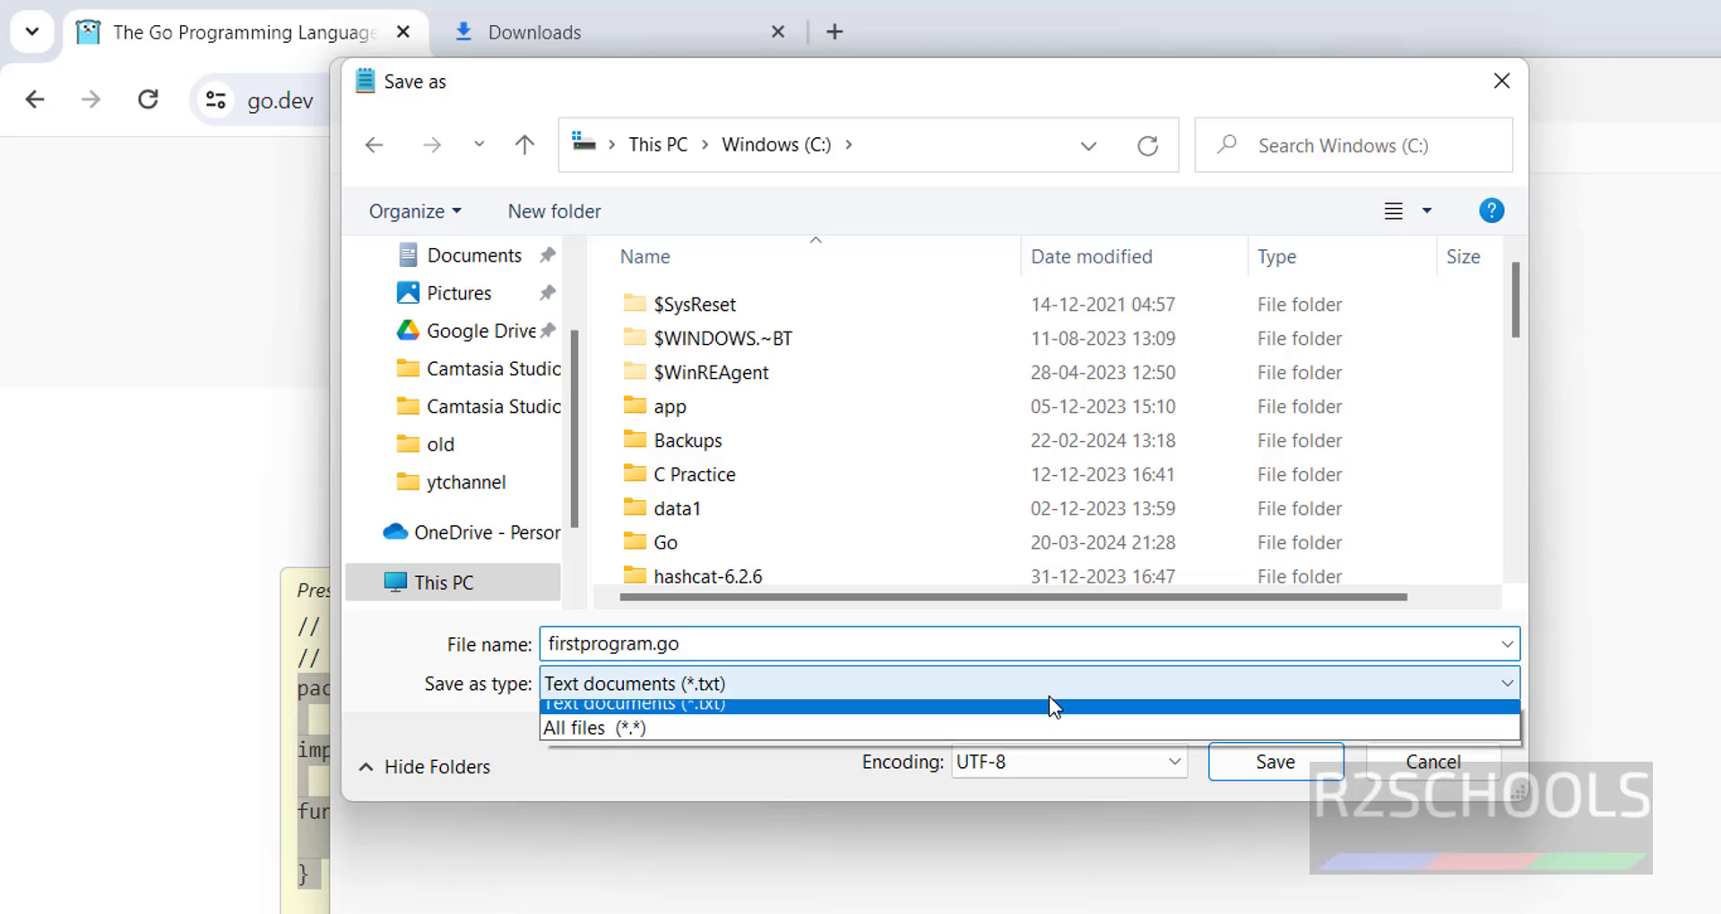
left_click(925, 738)
left_click(1271, 767)
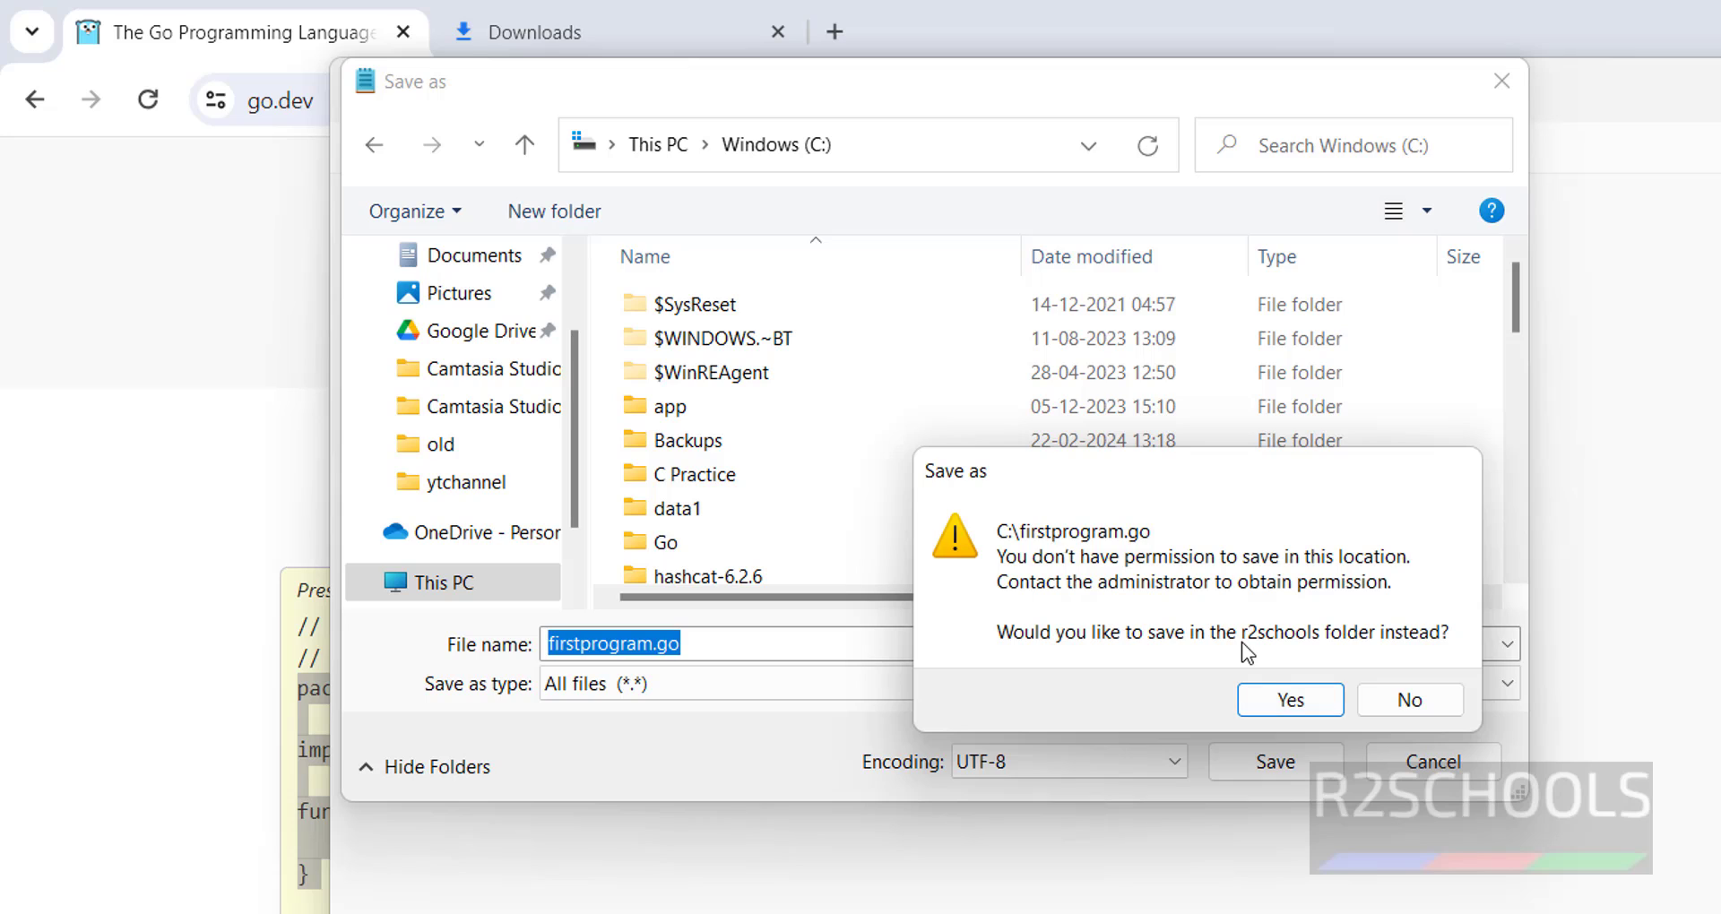
- Accept the r2schools user folder as the save location instead and select its full path in the save dialog
left_click(1292, 699)
left_click(1303, 697)
left_click(897, 439)
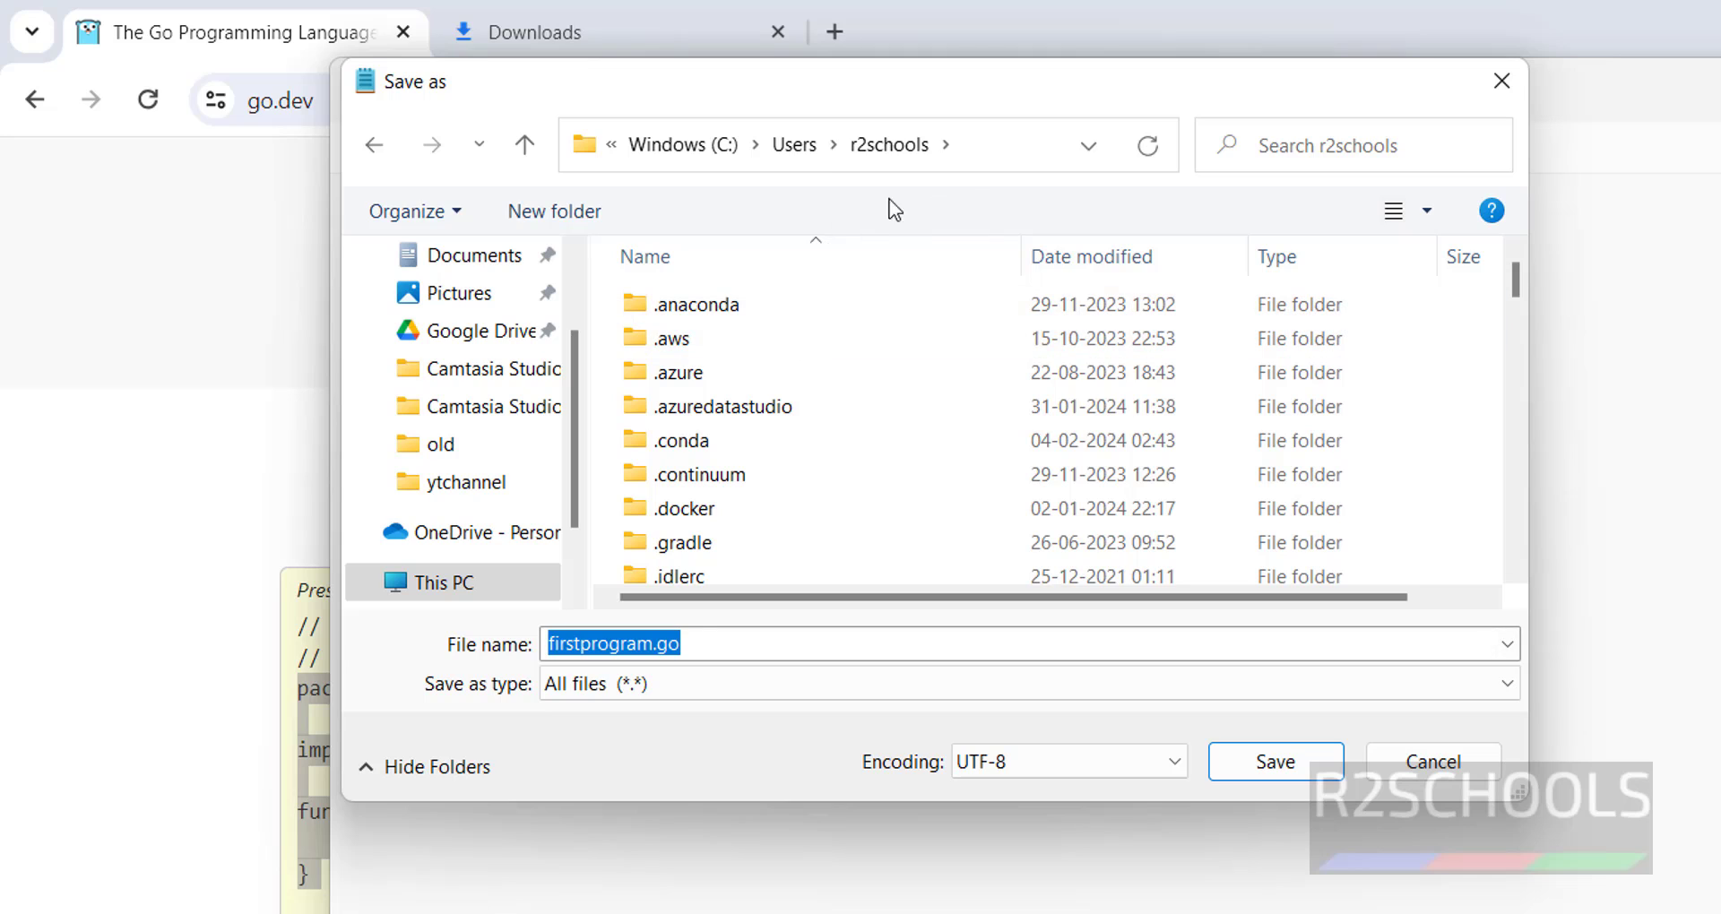
left_click(982, 157)
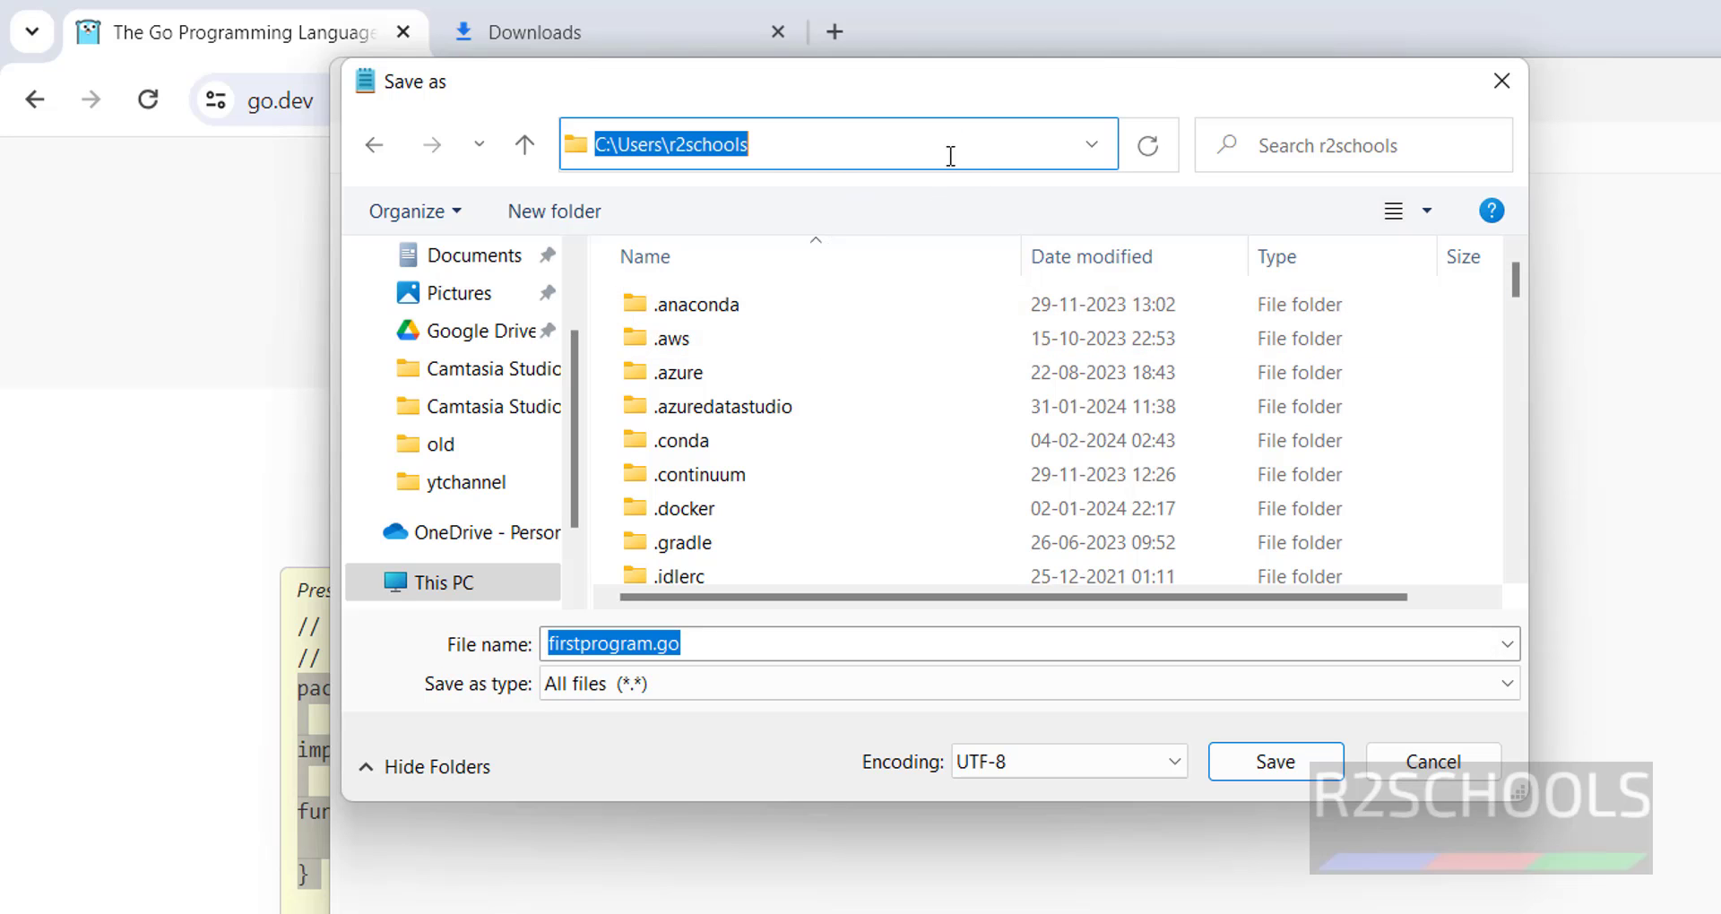
left_click(870, 152)
double_click(777, 150)
- Save firstprogram.go in C:\Users\r2schools and close the document
left_click(1277, 762)
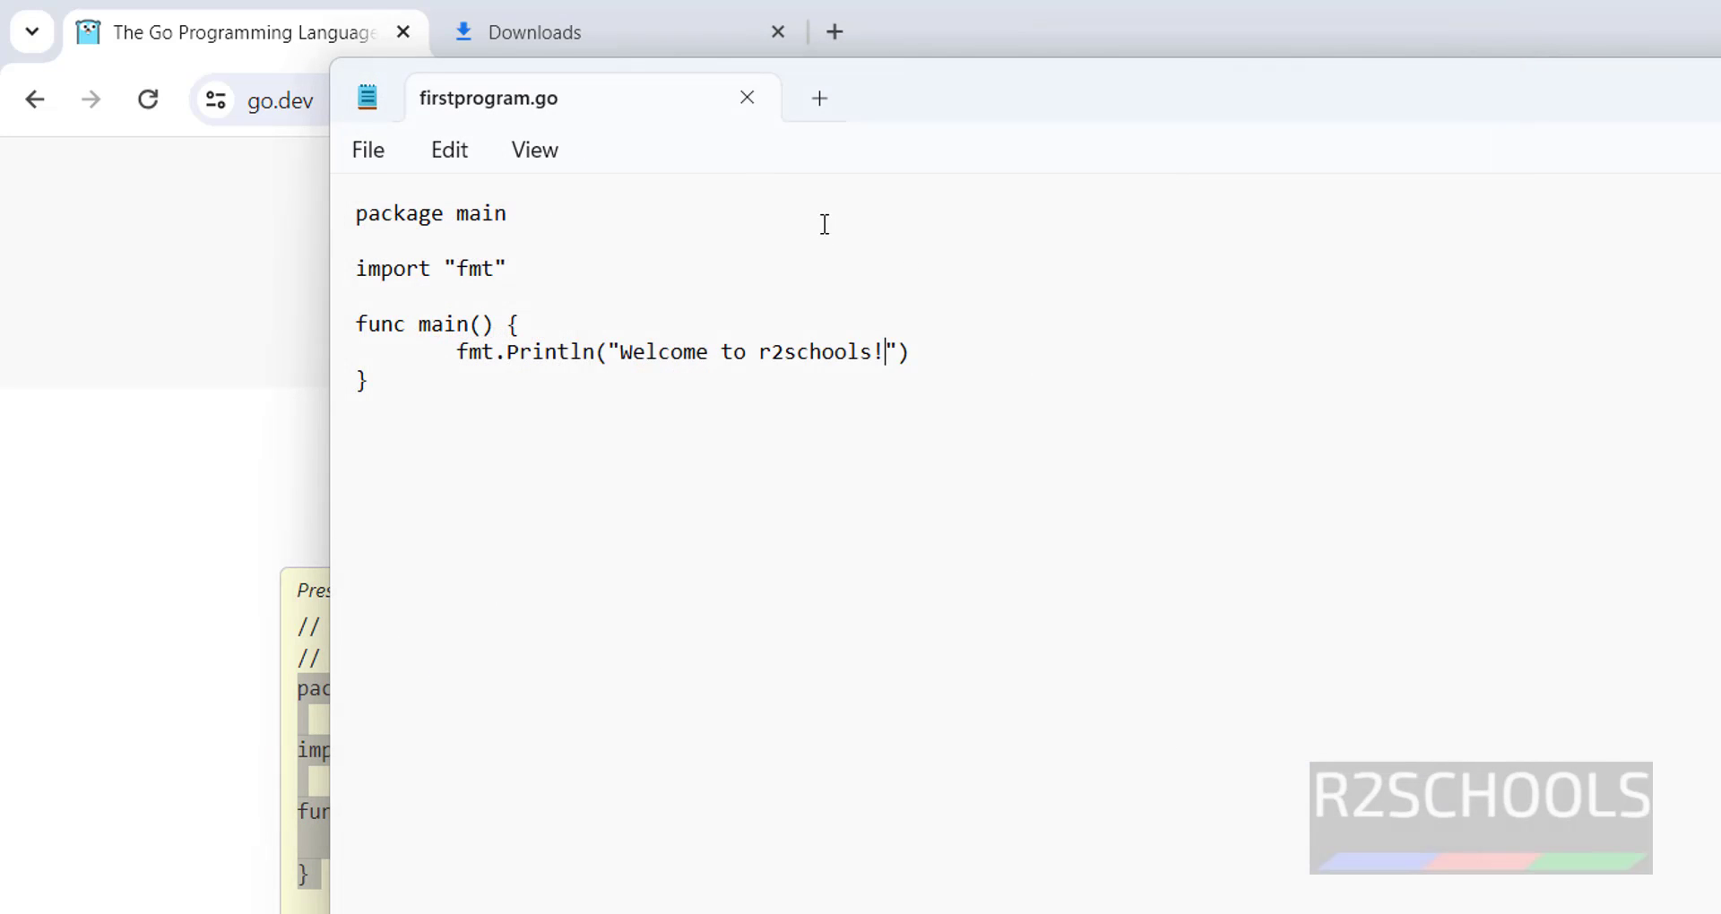
left_click(749, 95)
left_click(847, 545)
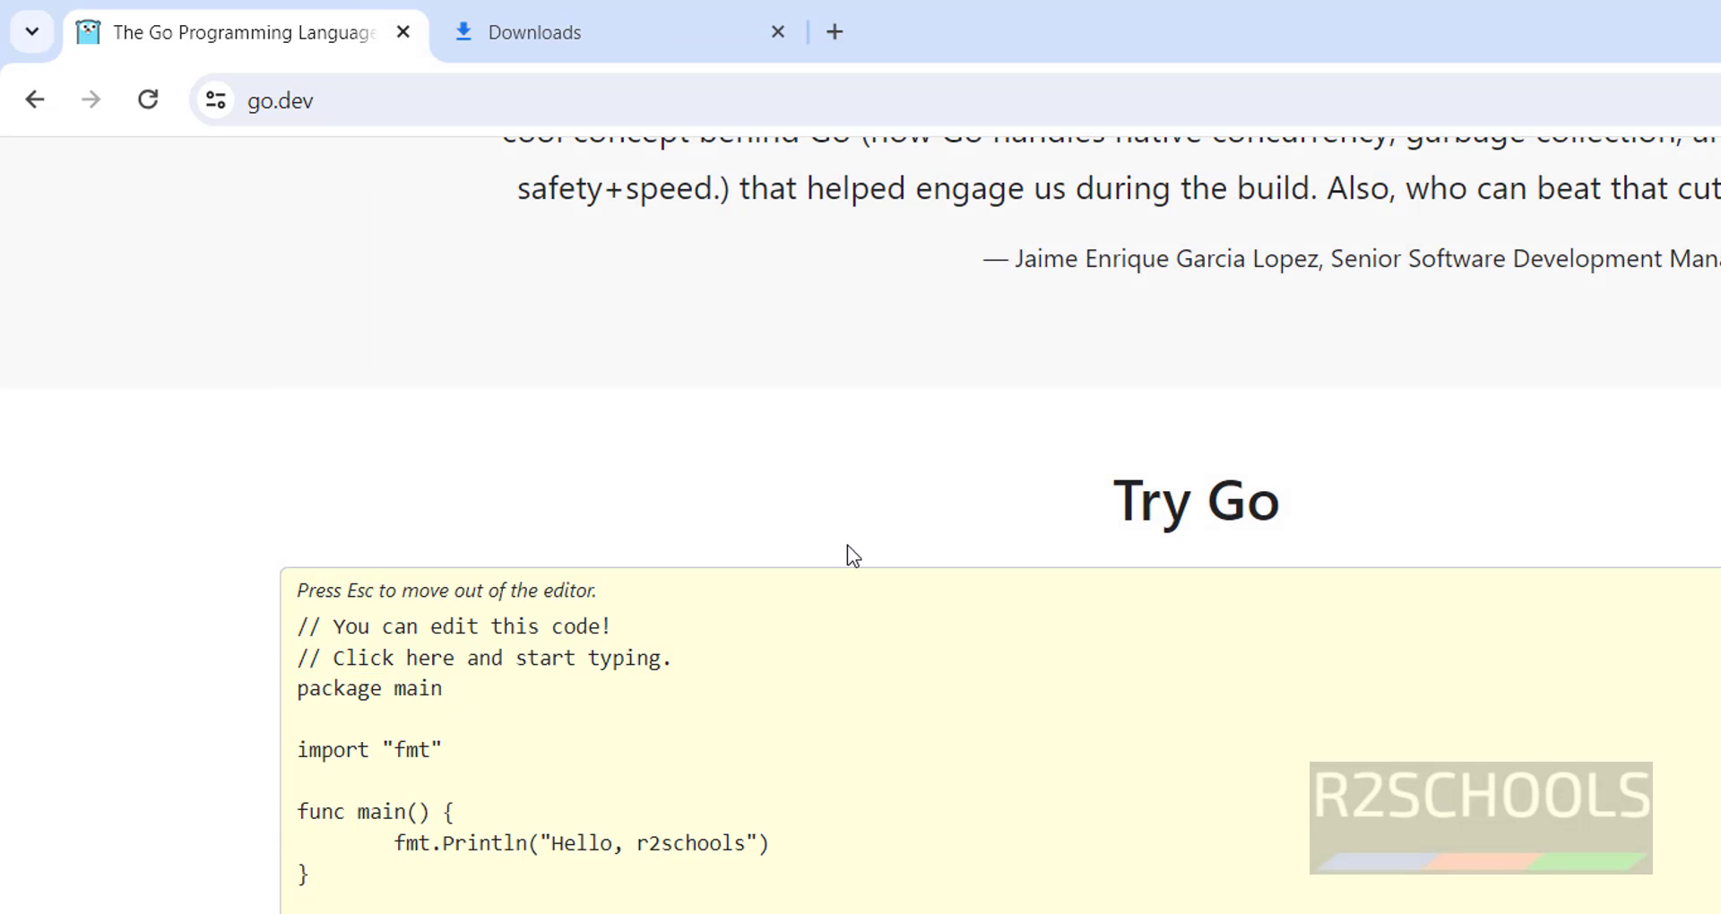
- Switch to the open Command Prompt and change the directory to C:\Users\r2schools\
key("alt+Tab")
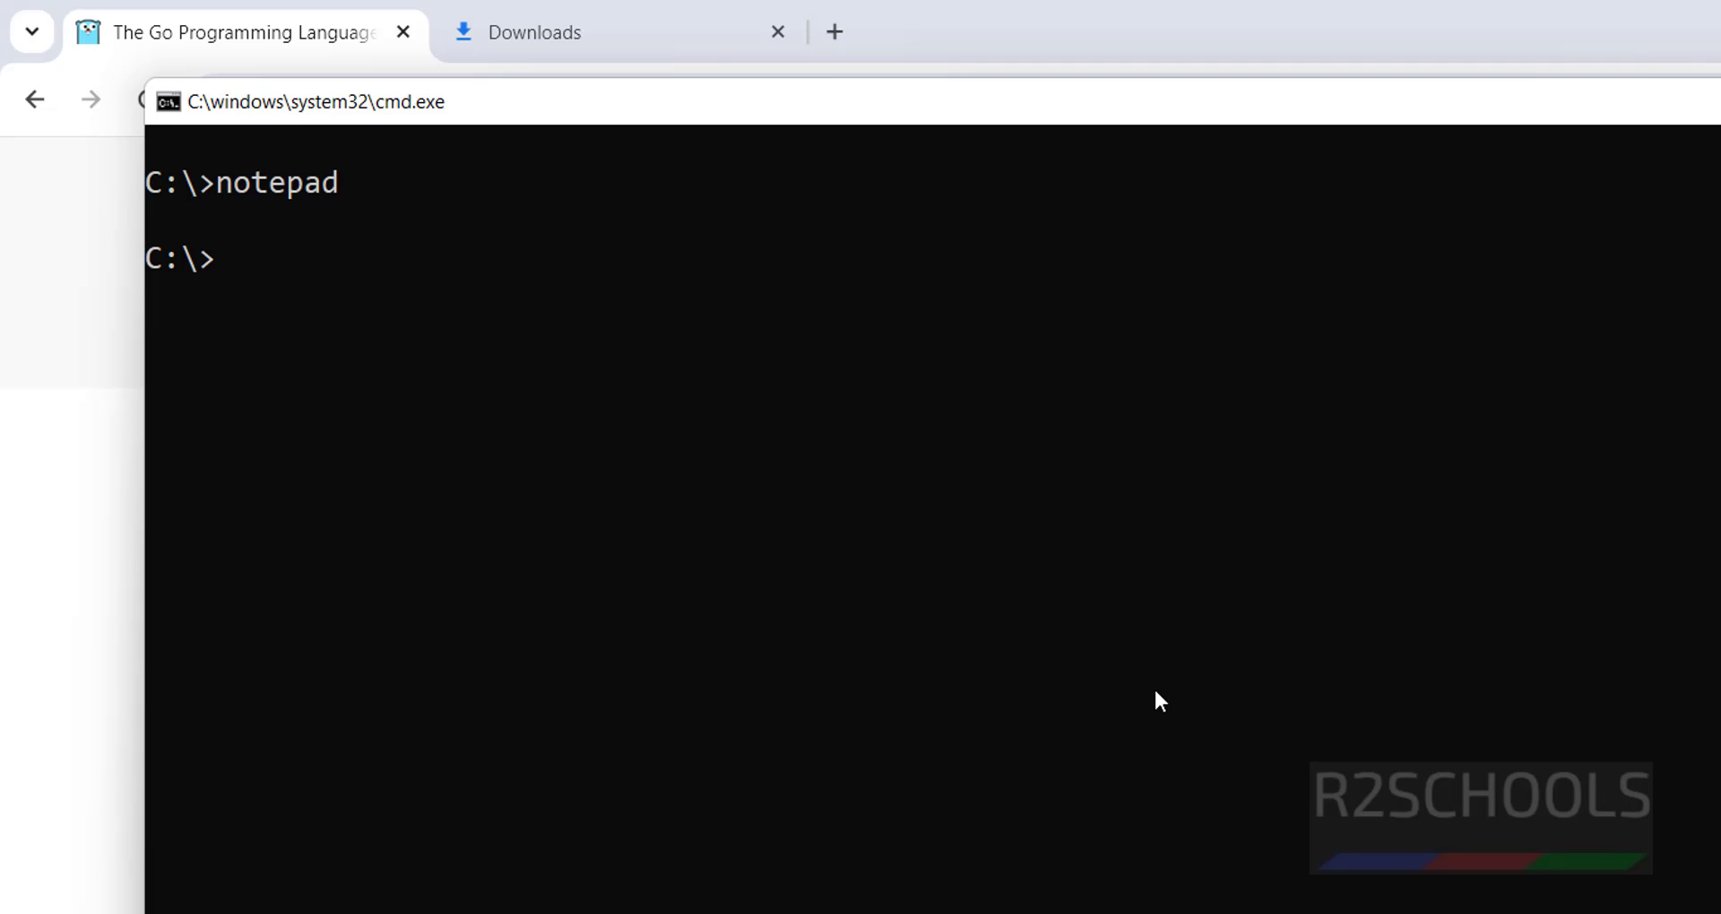
type("cd C:\\Users\\r2schools")
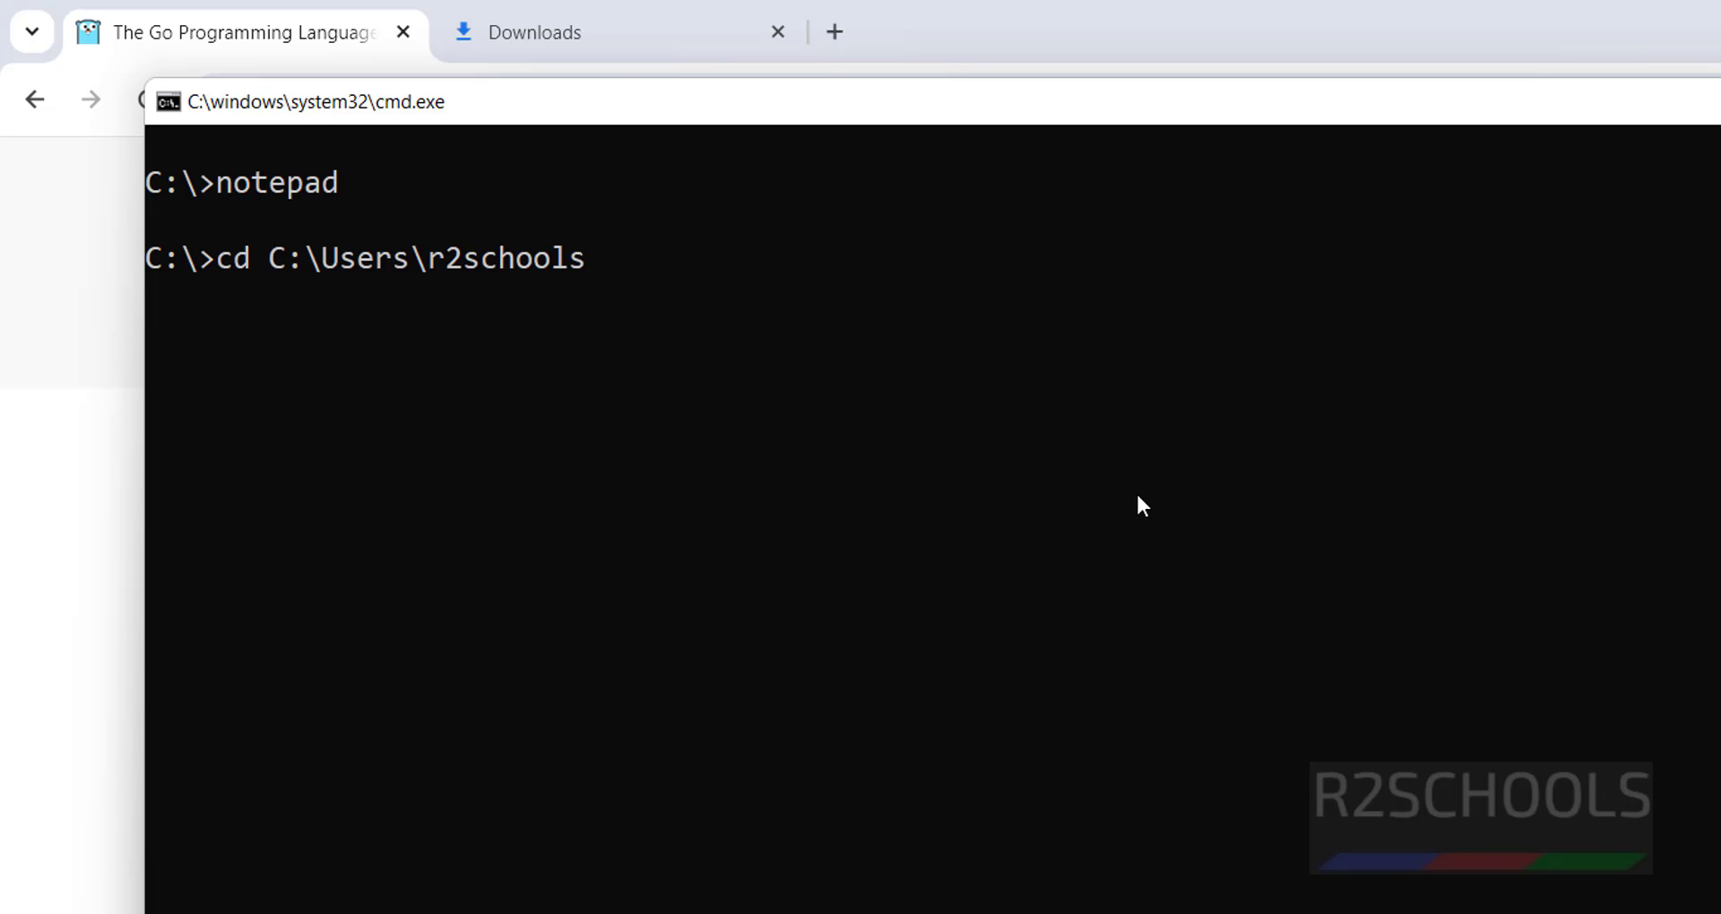
type("\\")
key("Return")
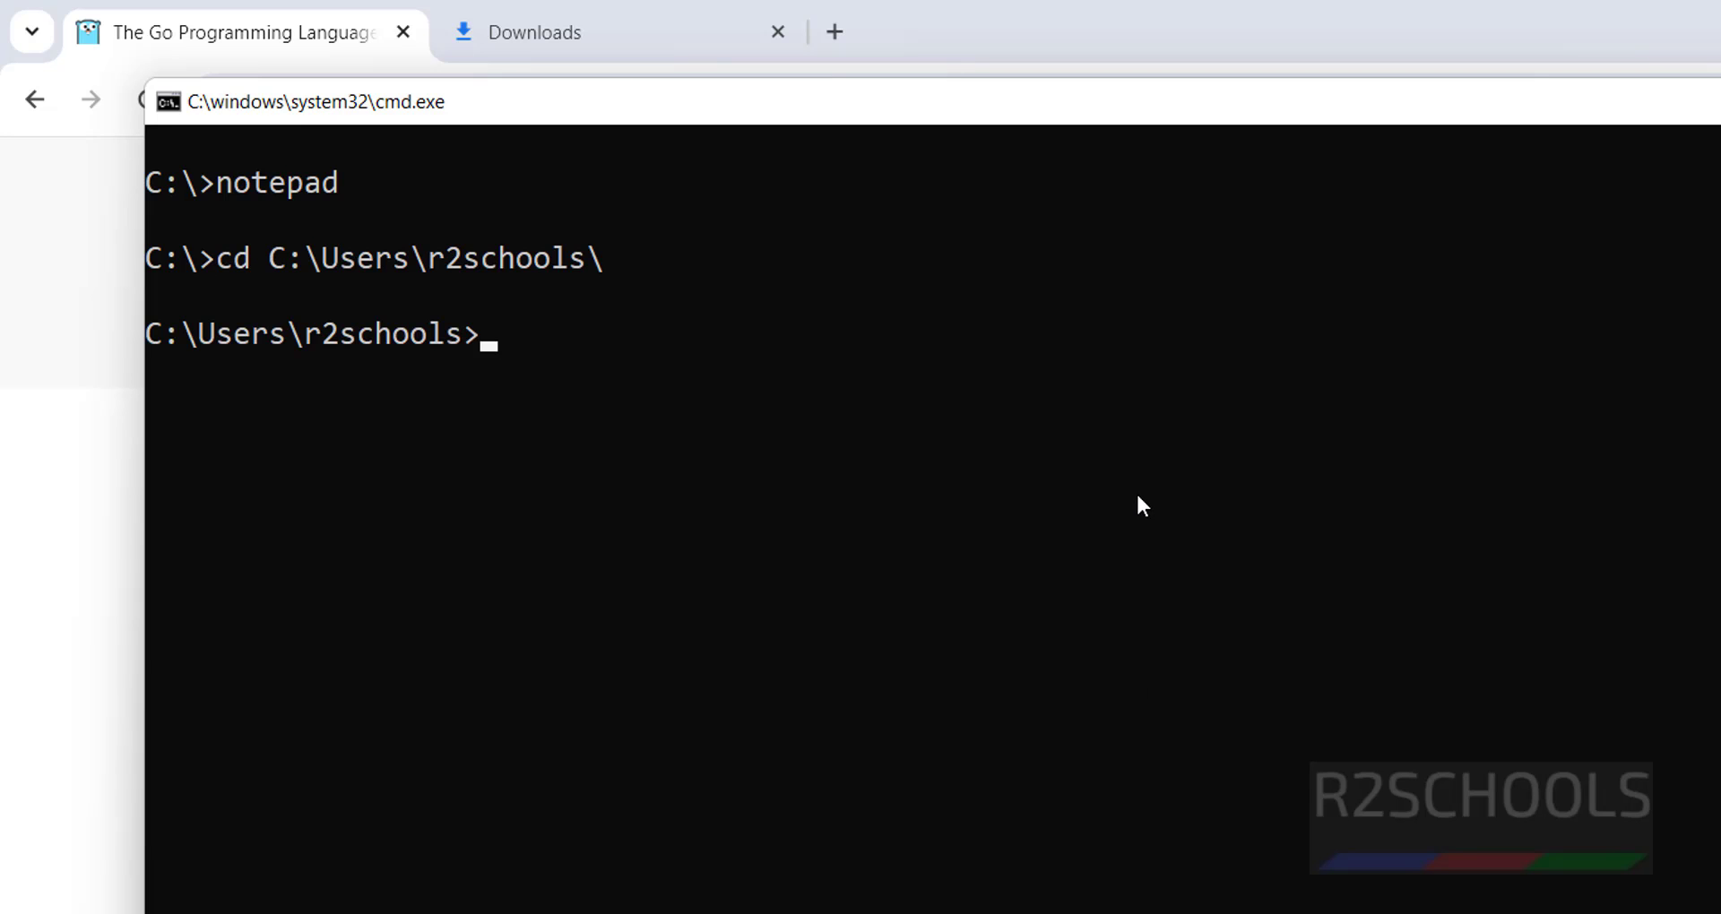
- List the Go source files in the current folder with dir *.go
type("dir ")
type("*.")
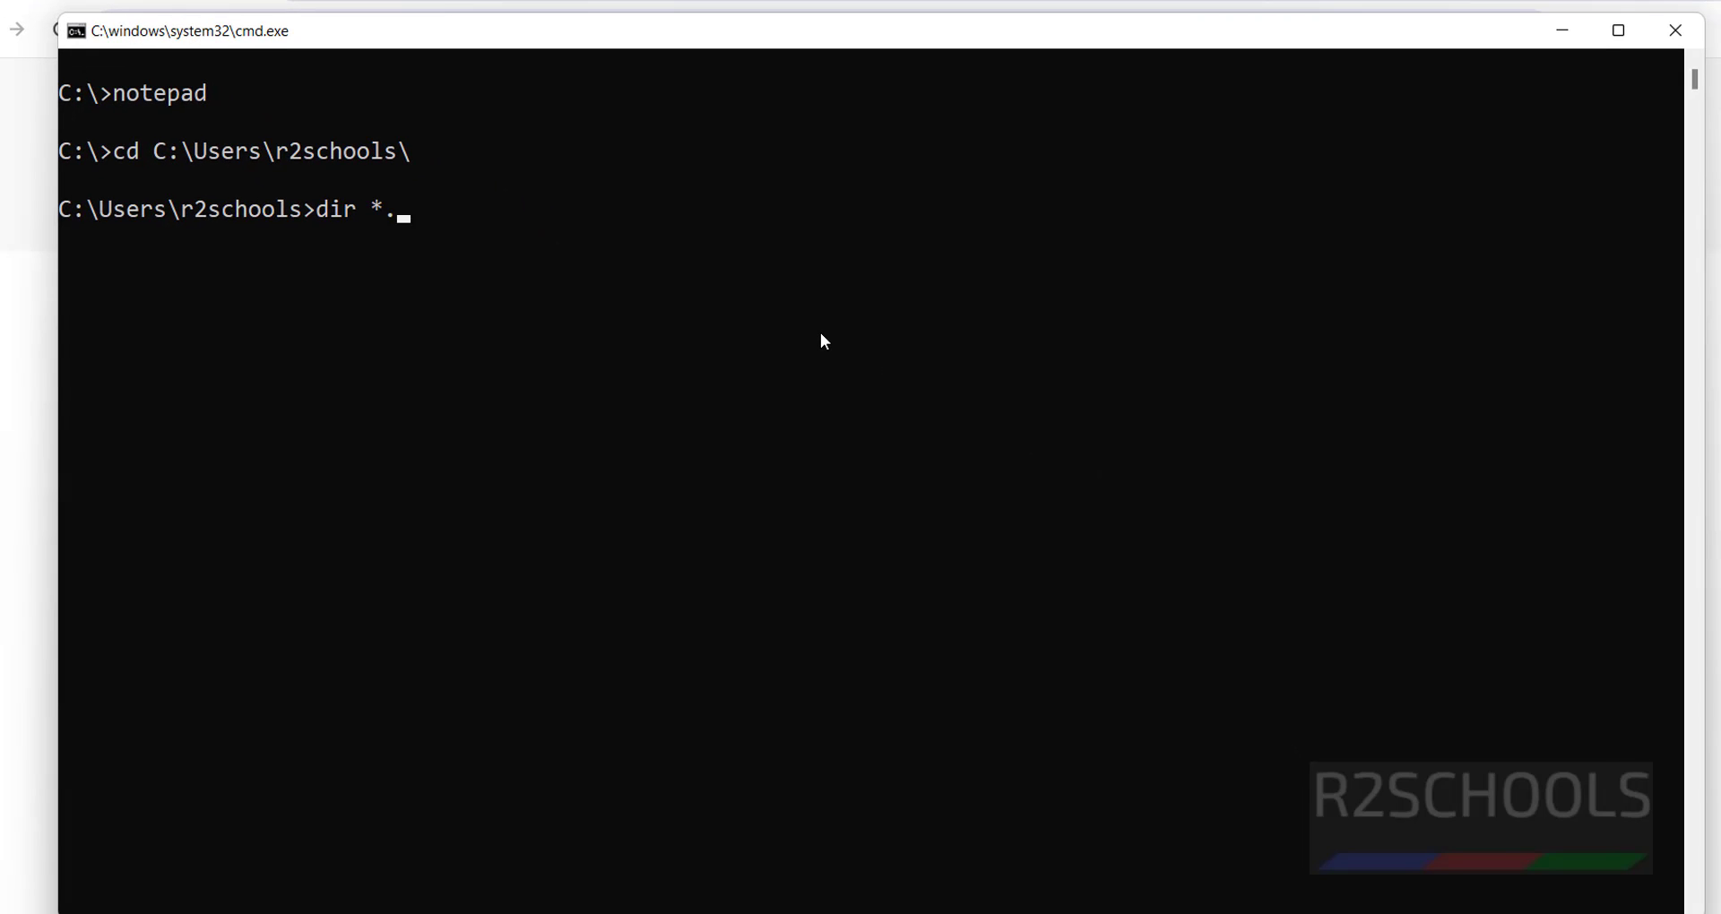
type("go")
key("Return")
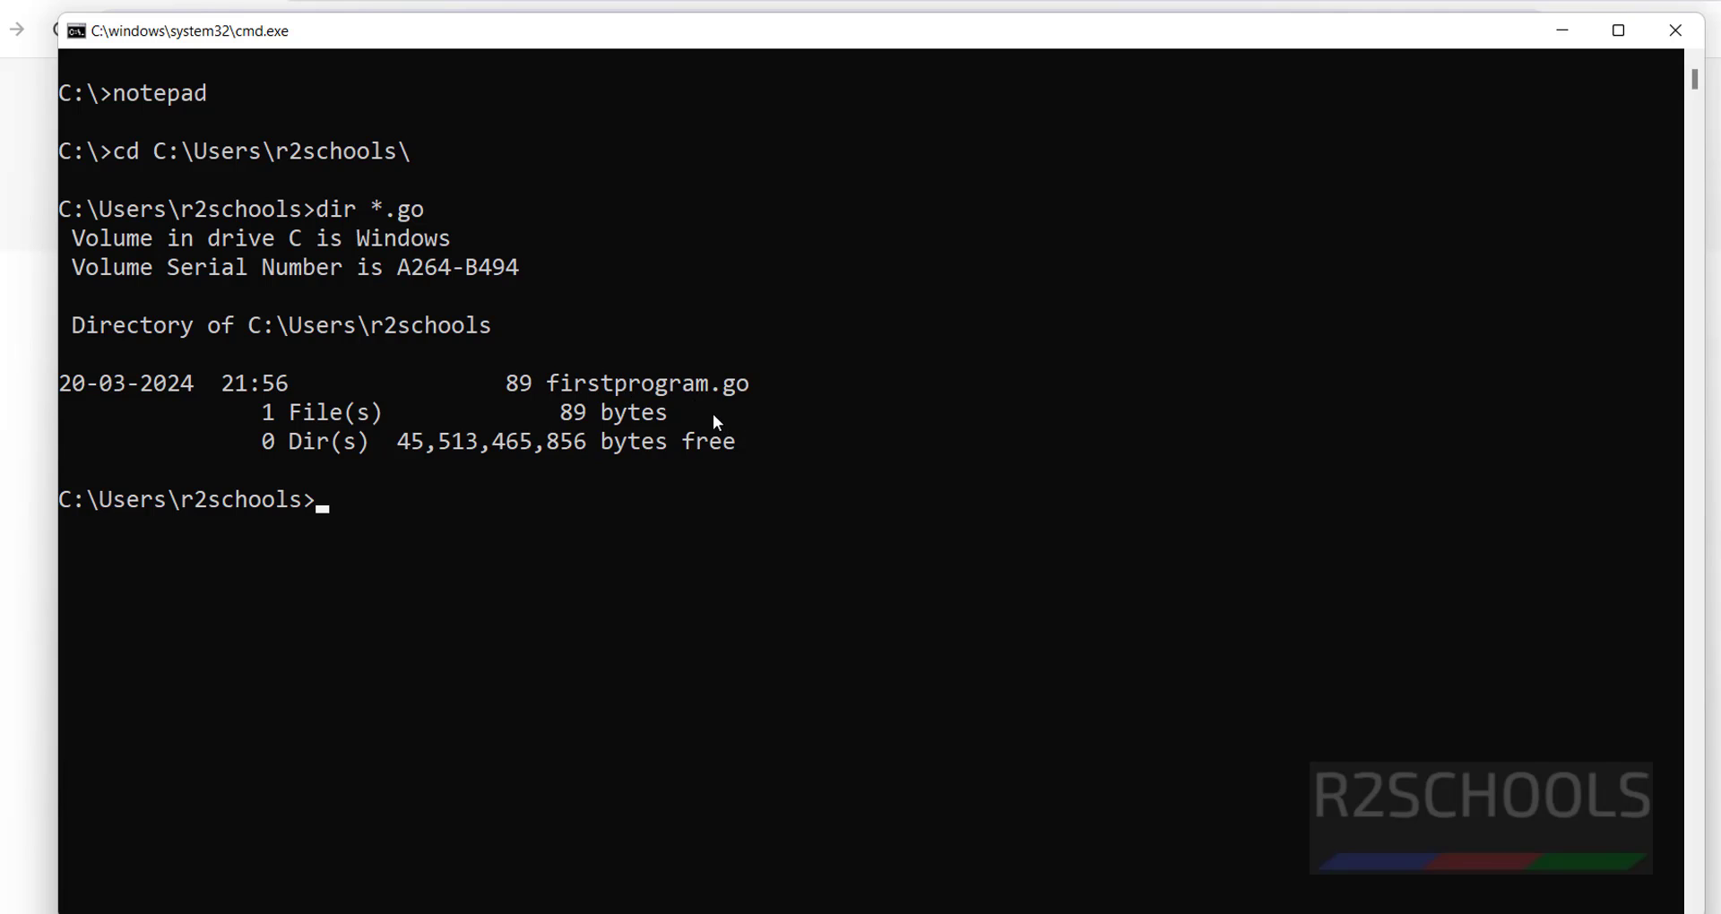
- Run the saved program with the command go run firstprogram.go
type("go run fir")
key("Tab")
key("Tab")
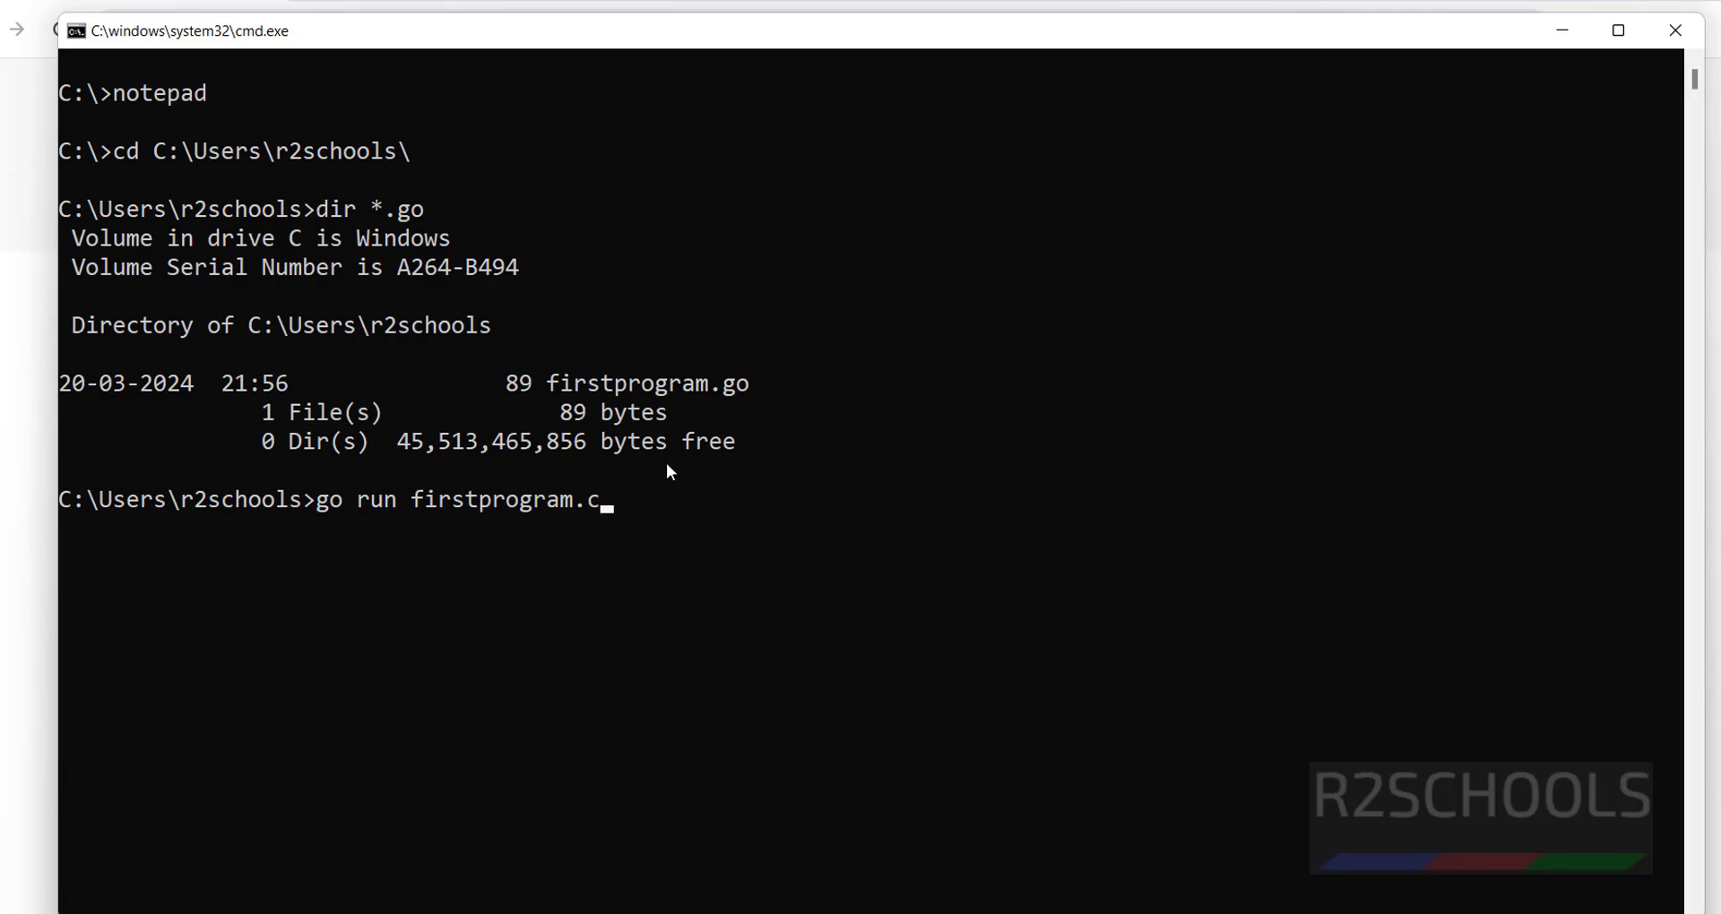
key("BackSpace")
key("BackSpace")
type("go")
key("Return")
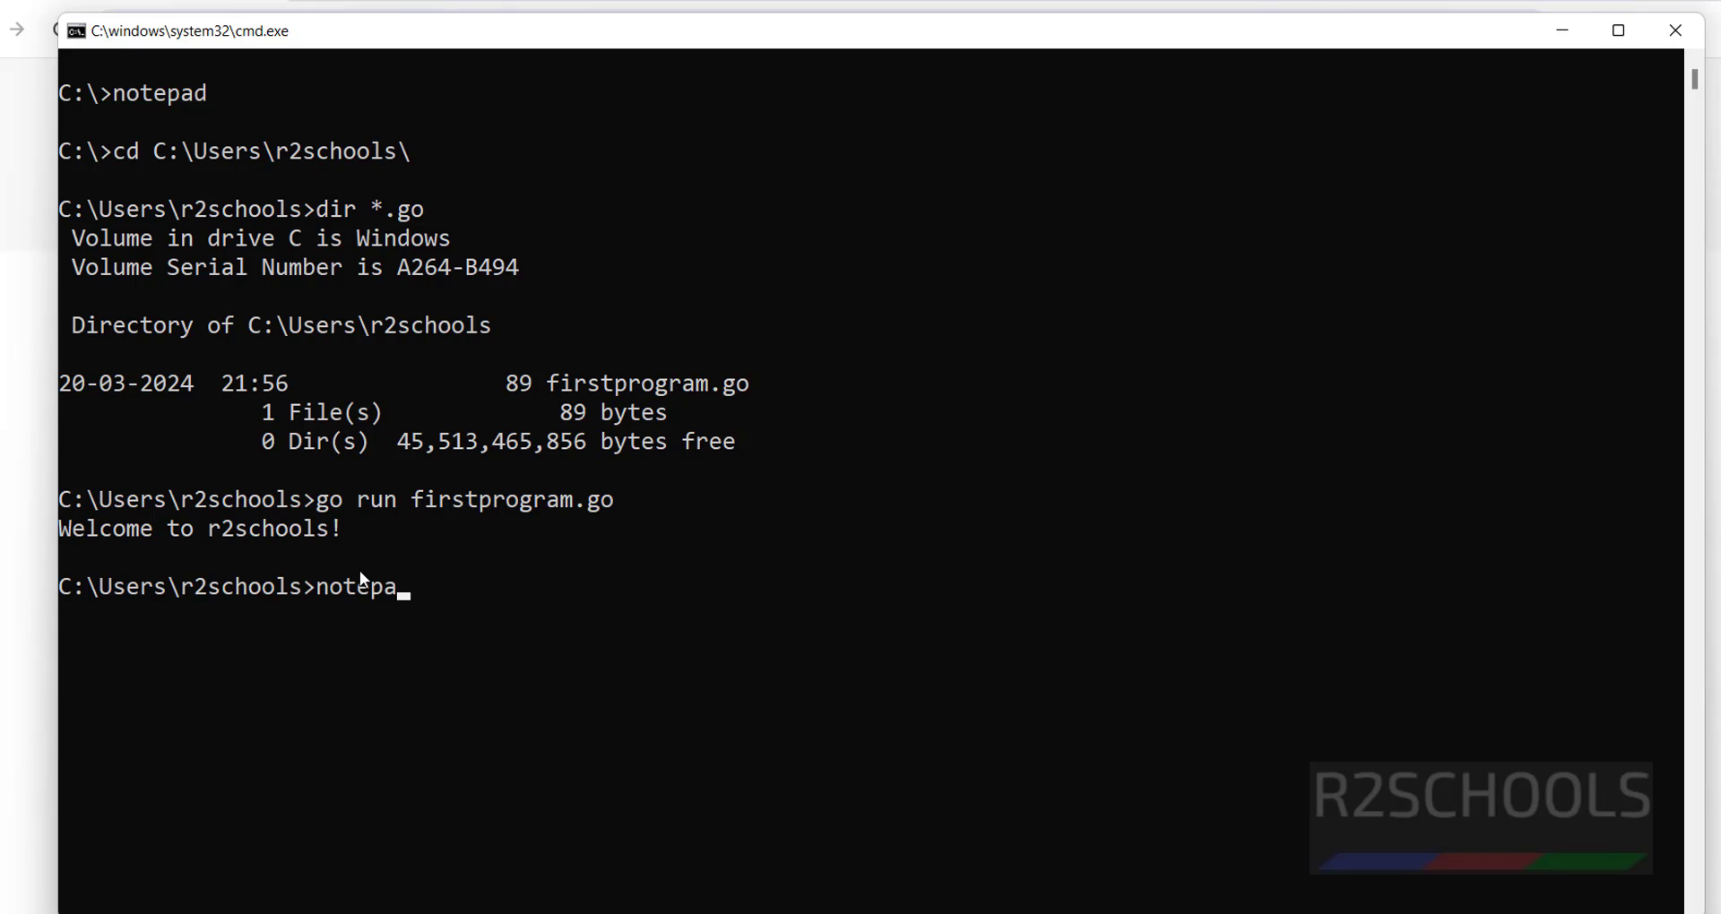
- Open firstprogram.go in Notepad from the Command Prompt with notepad firstprogram.go
type("notepad firstprogram.")
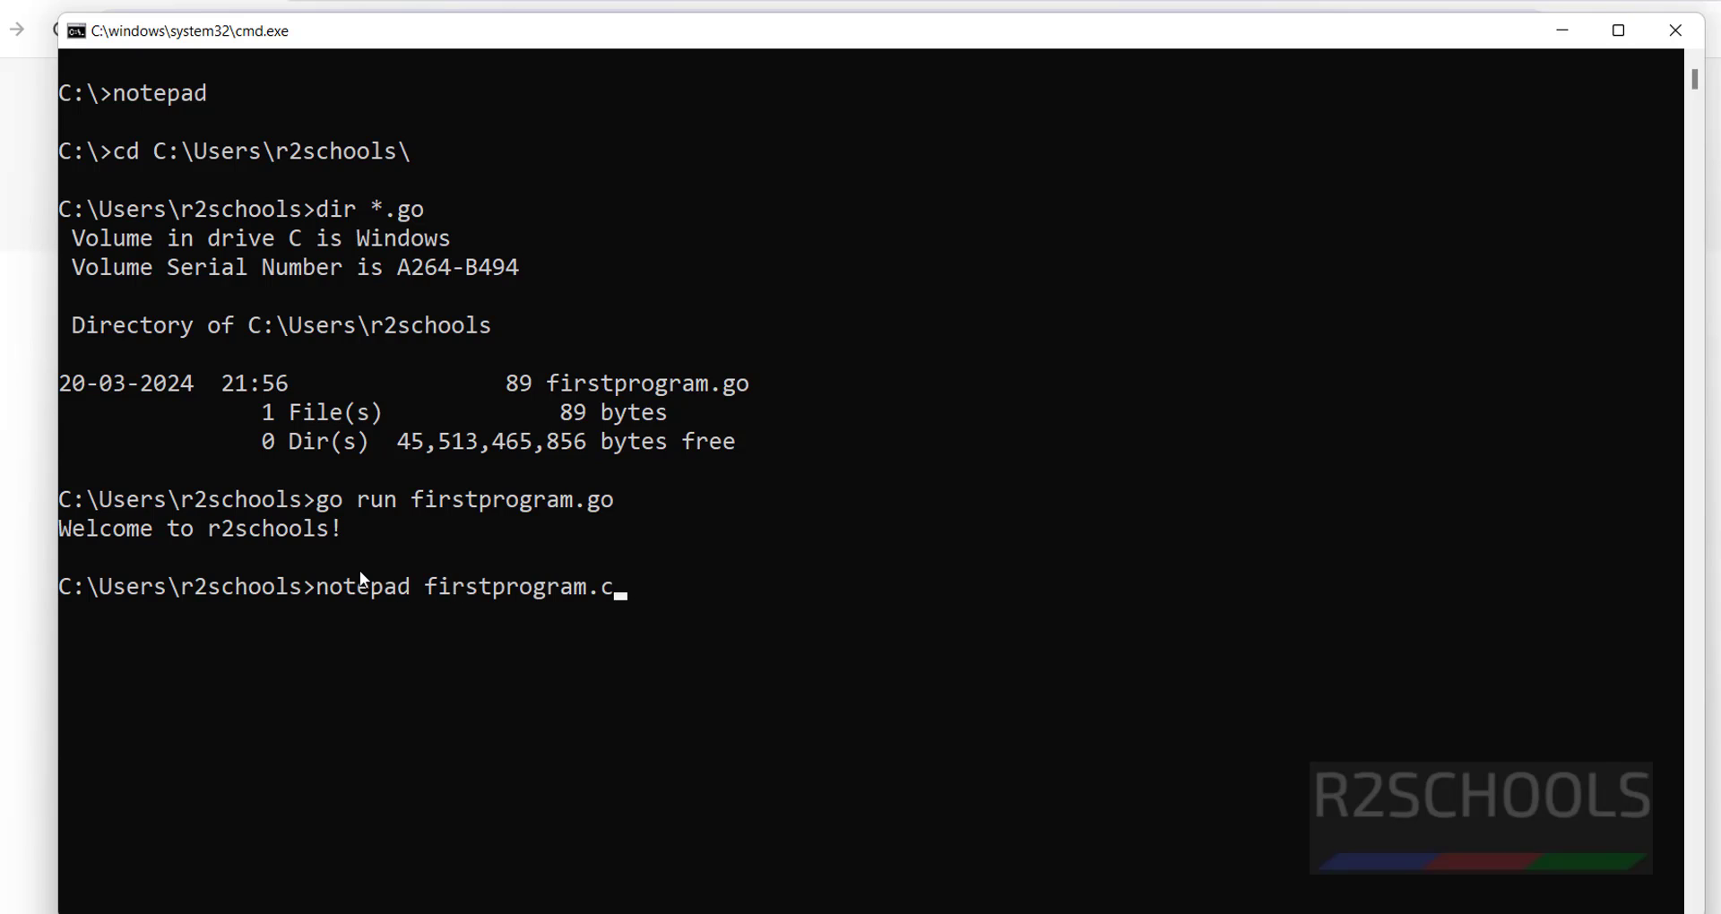
type("go")
key("Return")
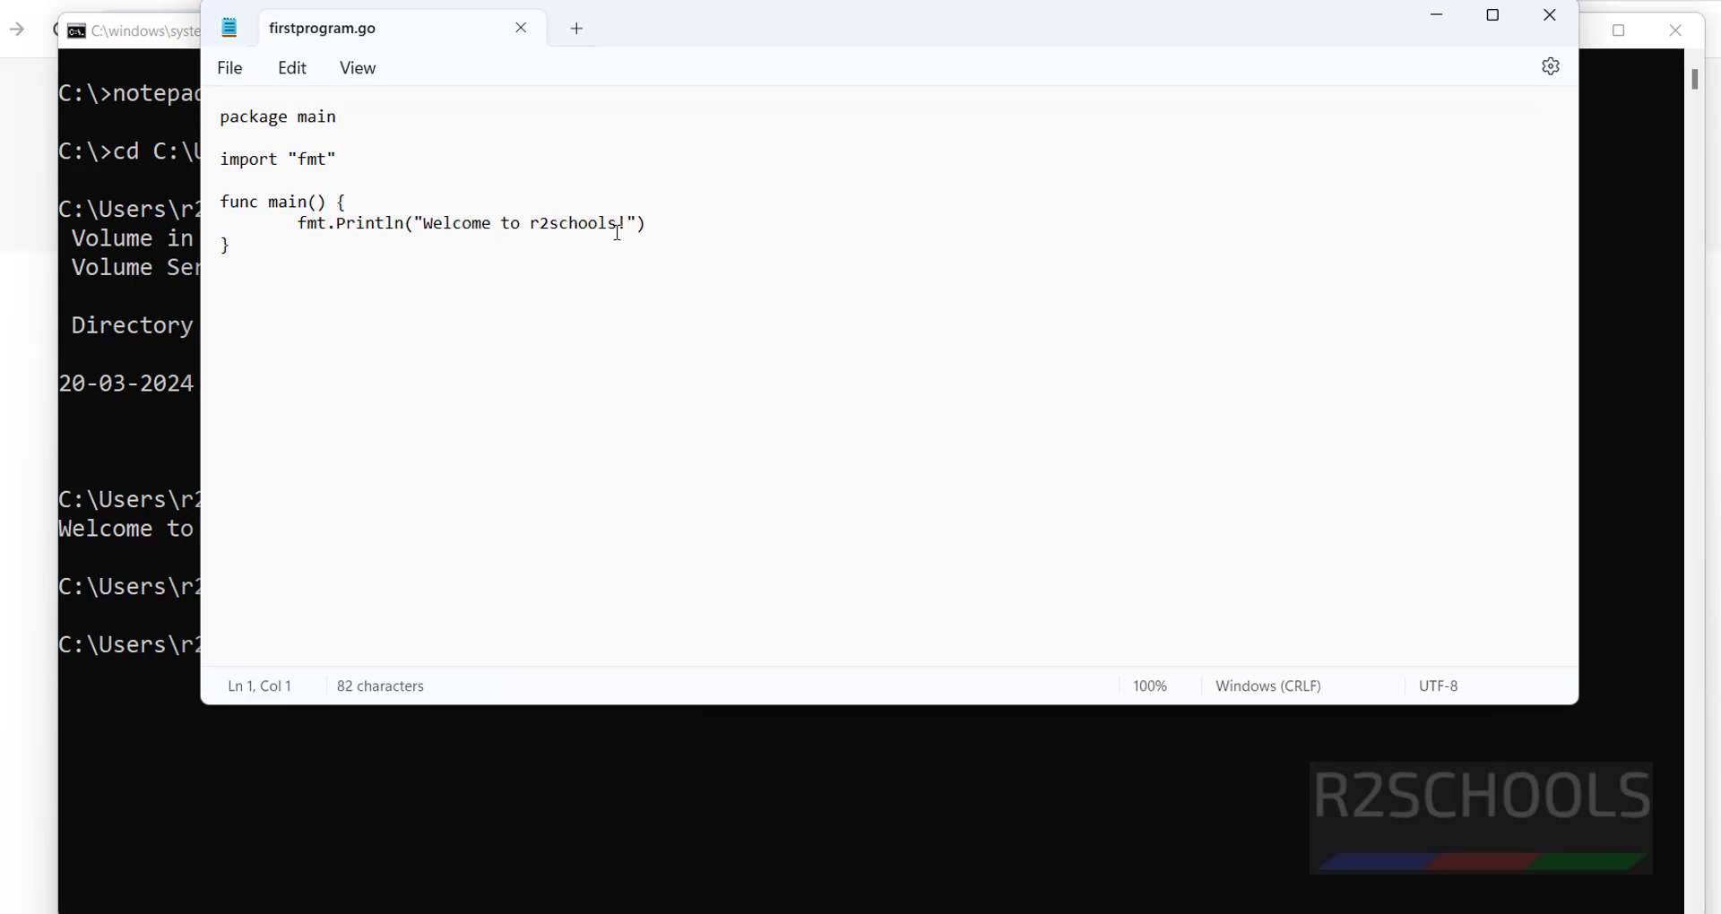
- Copy the fmt.Println statement, add an empty line below it, and append \n to its text after "Welcome to r2schools!"
left_click_drag(647, 224, 301, 229)
key("ctrl+c")
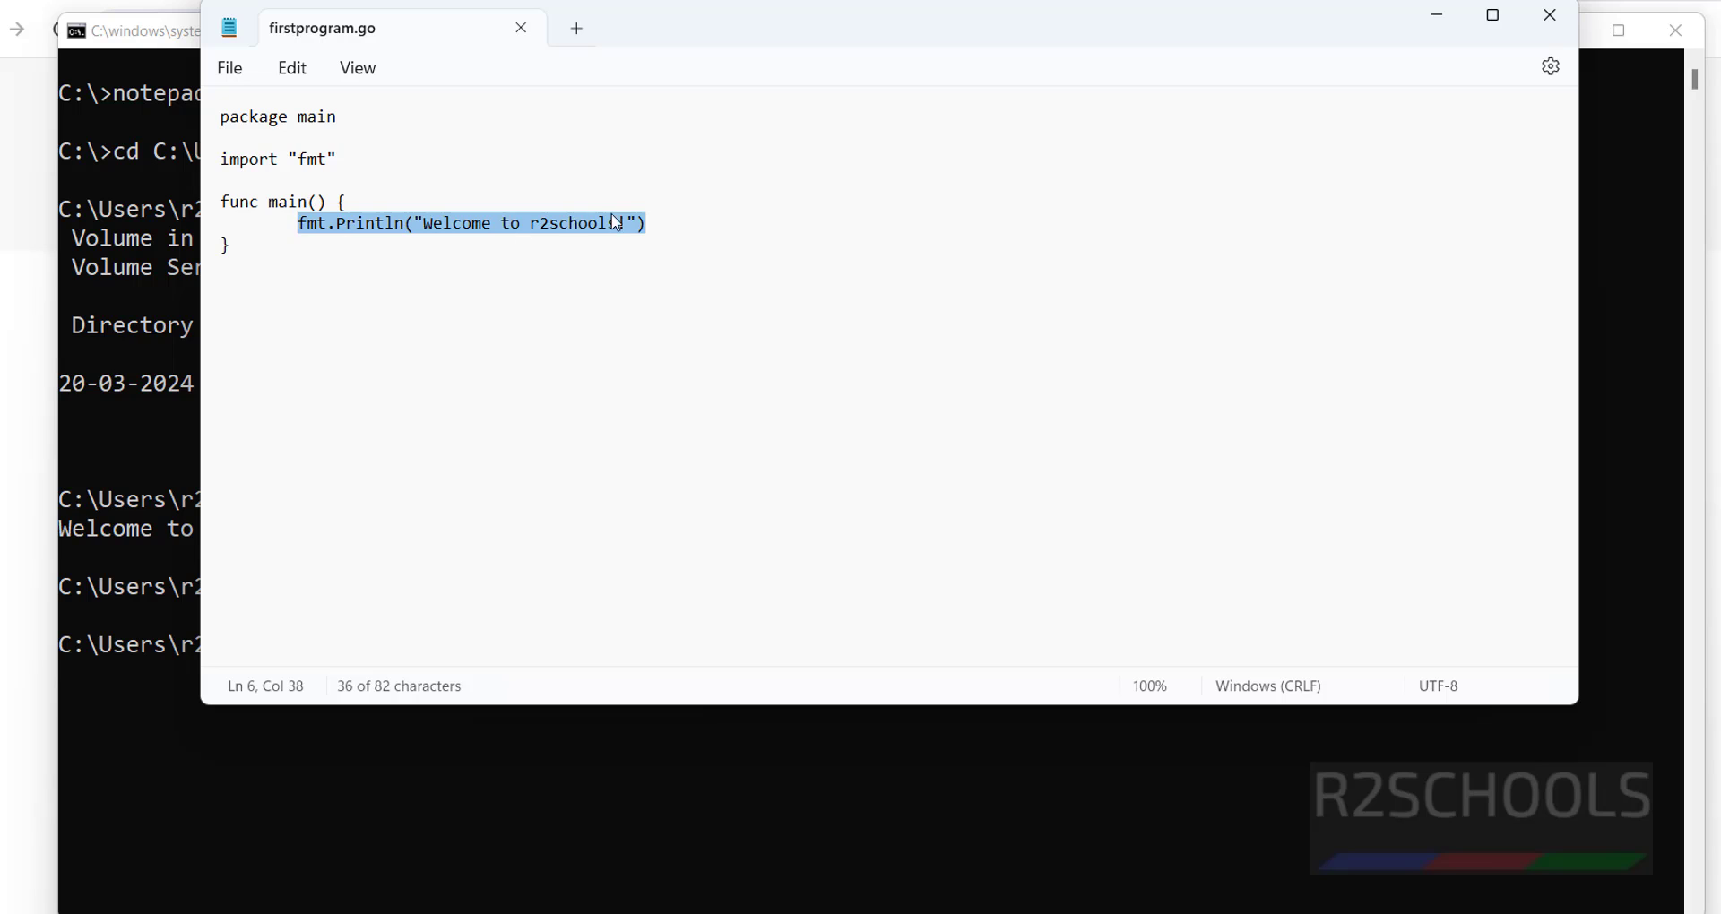
left_click(698, 223)
key("Return")
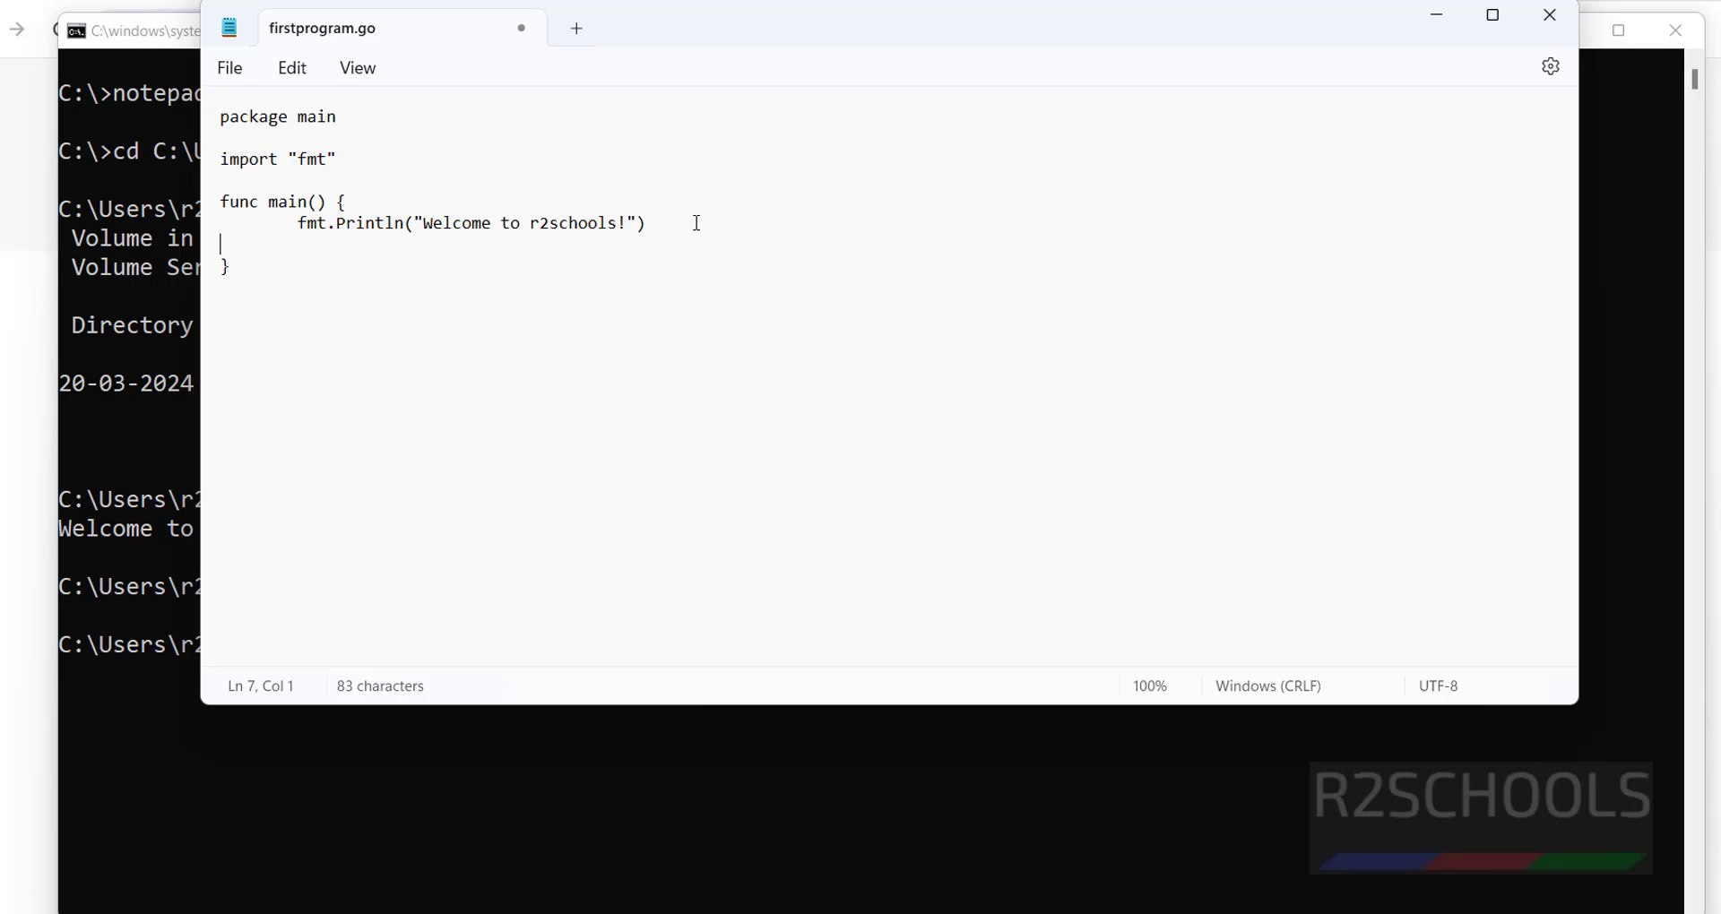
key("Left")
key("Left")
key("Left")
type("\\n")
- Paste the copied statement, indented by one tab, on the empty line and change its text to "2nd line from go lang"
left_click(283, 249)
key("Tab")
key("ctrl+v")
left_click_drag(424, 245, 615, 254)
type("2nd line ")
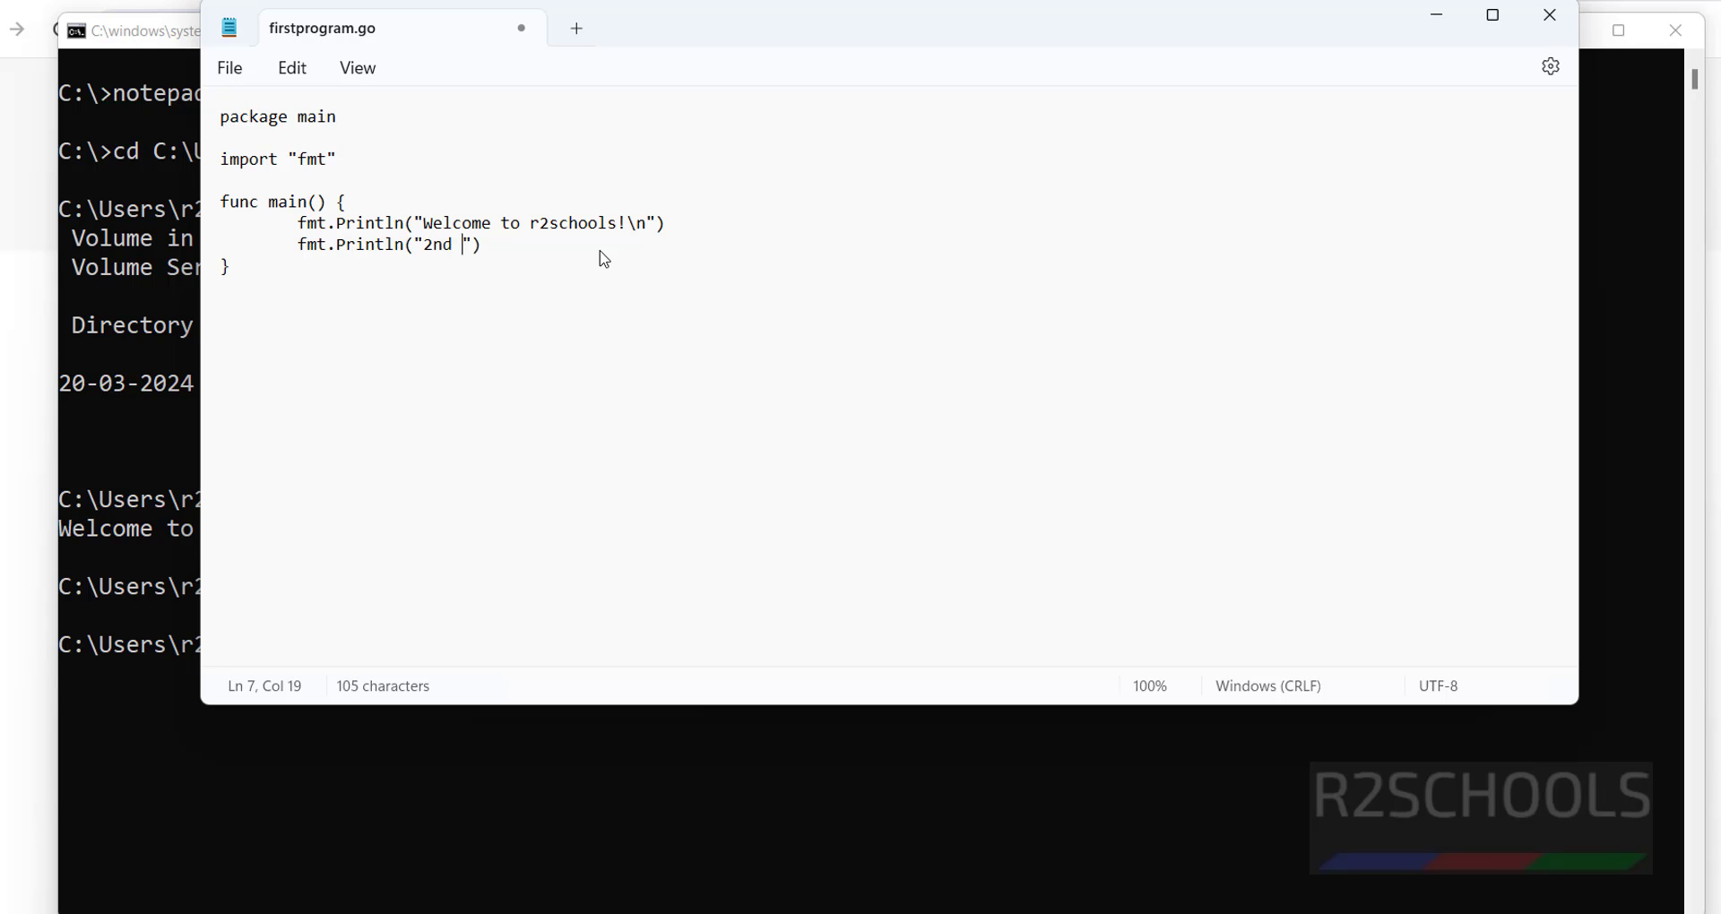
type("from go 1")
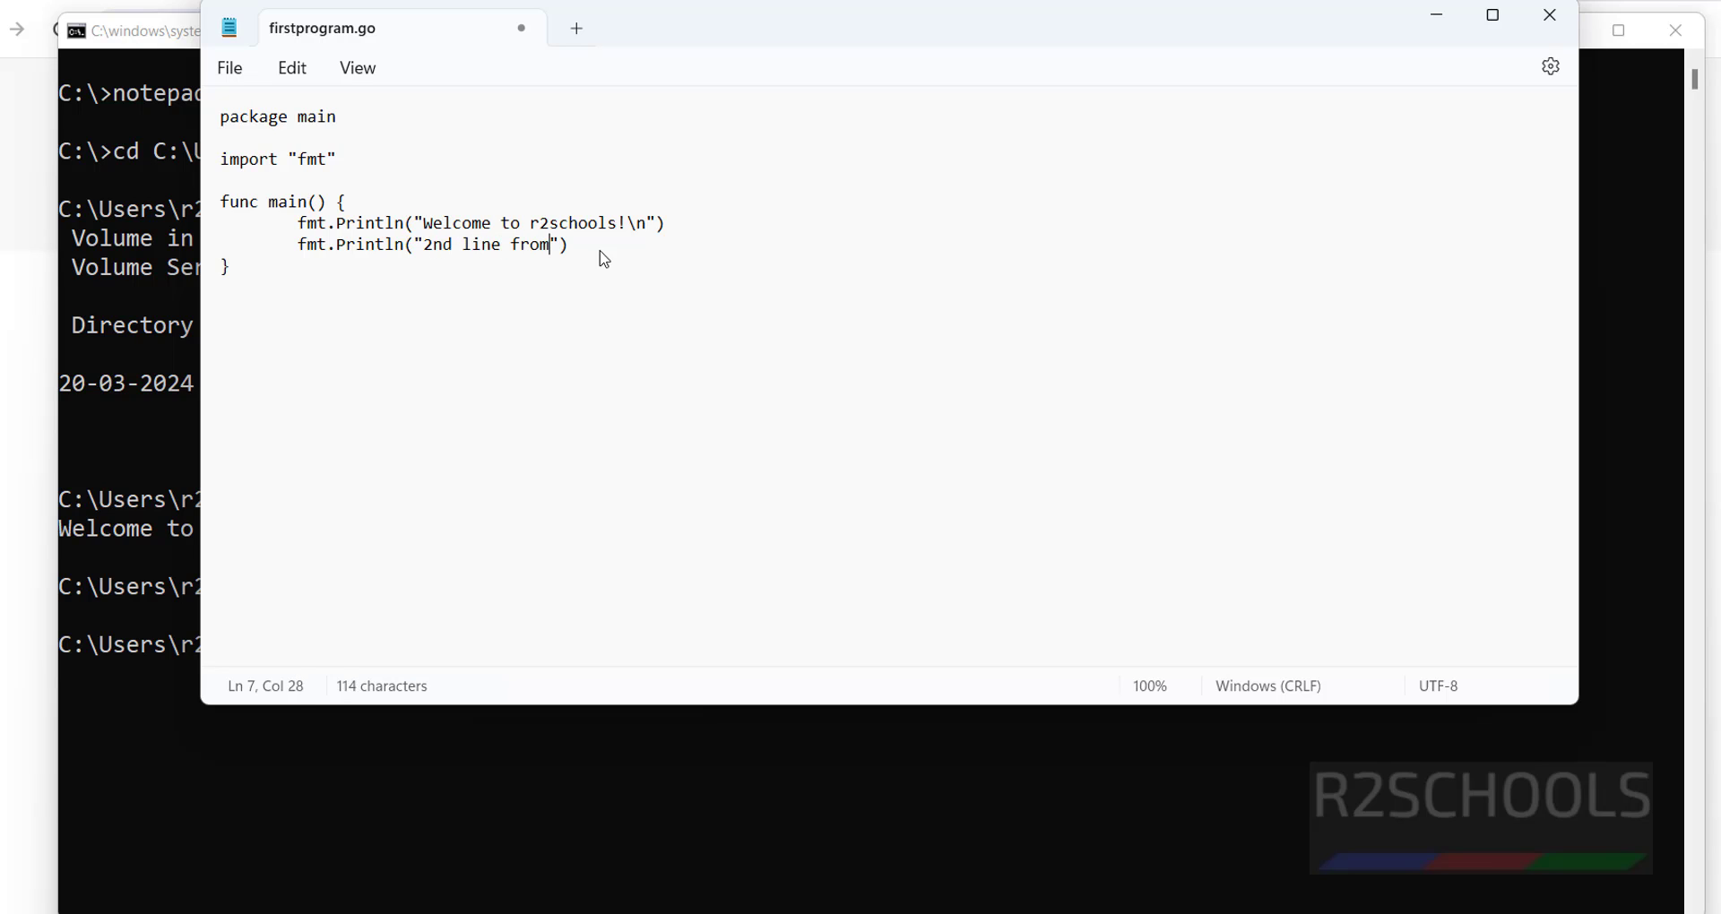
type("ang")
- Save the edited firstprogram.go and close it in Notepad
key("ctrl+a")
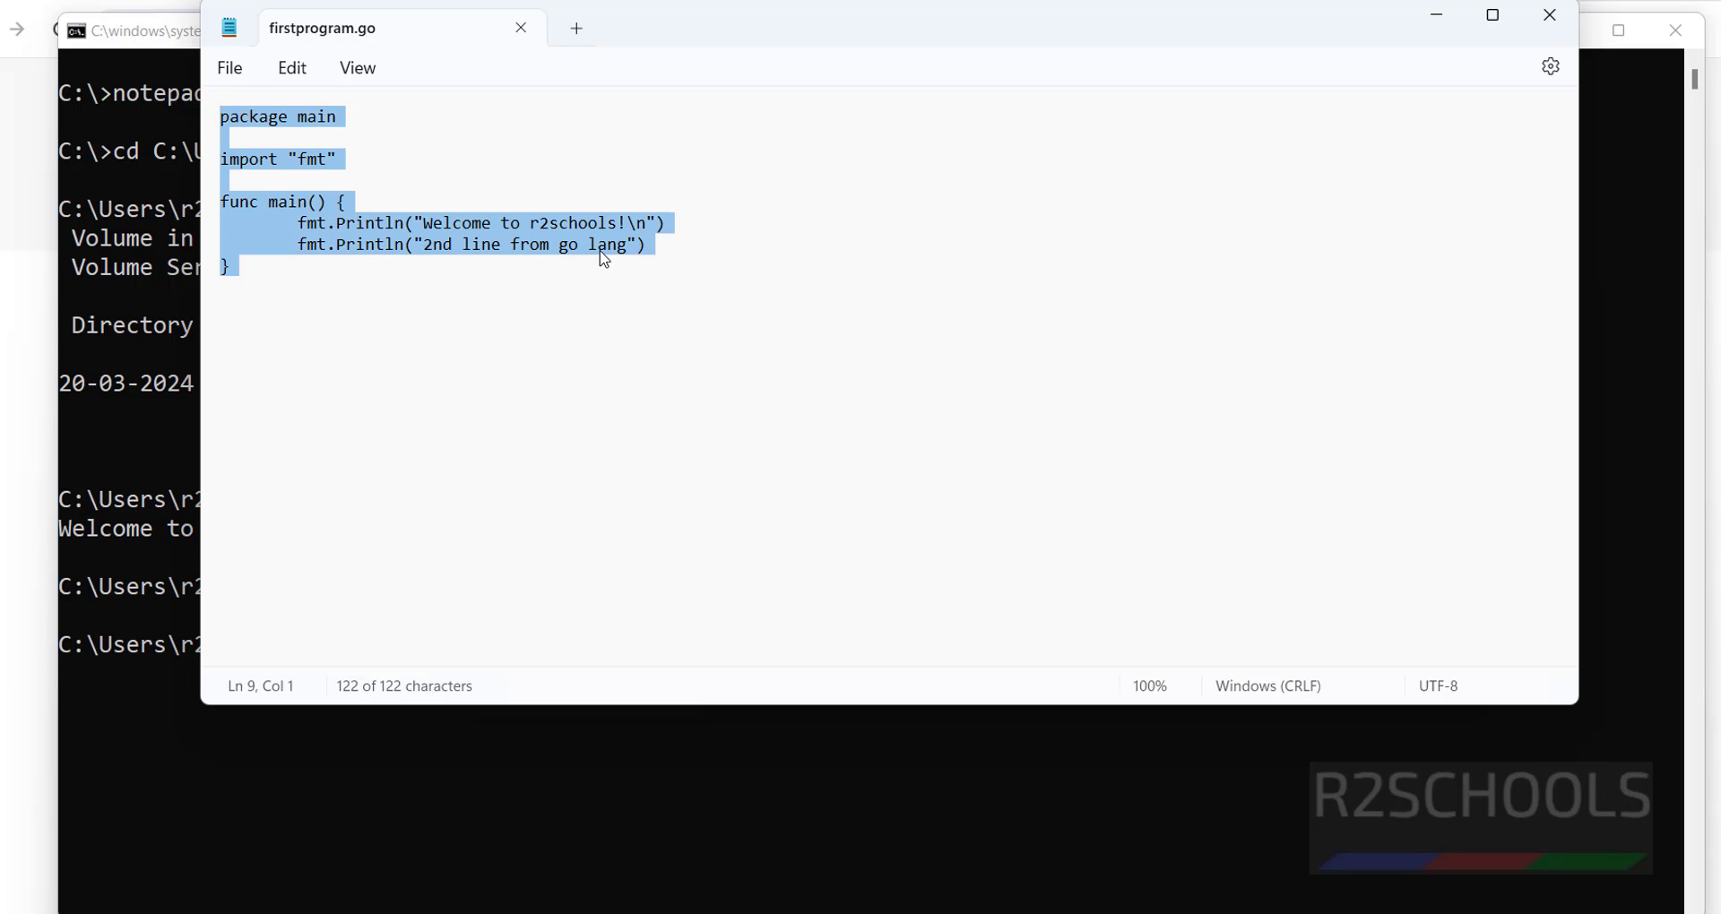
left_click(235, 72)
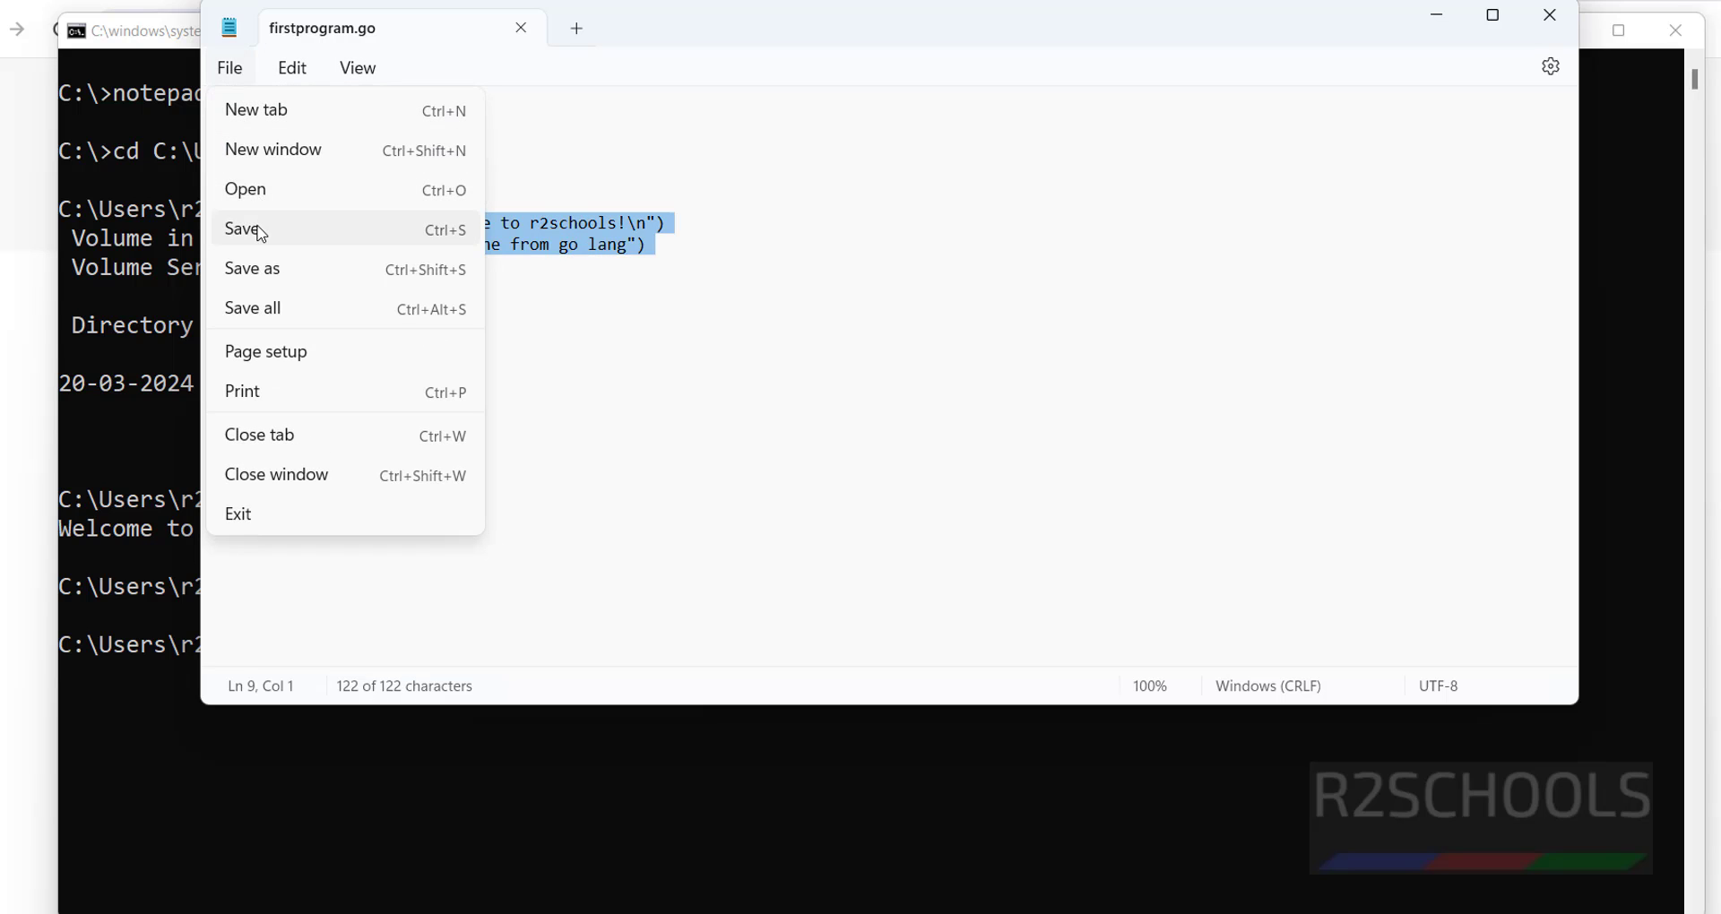
left_click(260, 230)
left_click(521, 28)
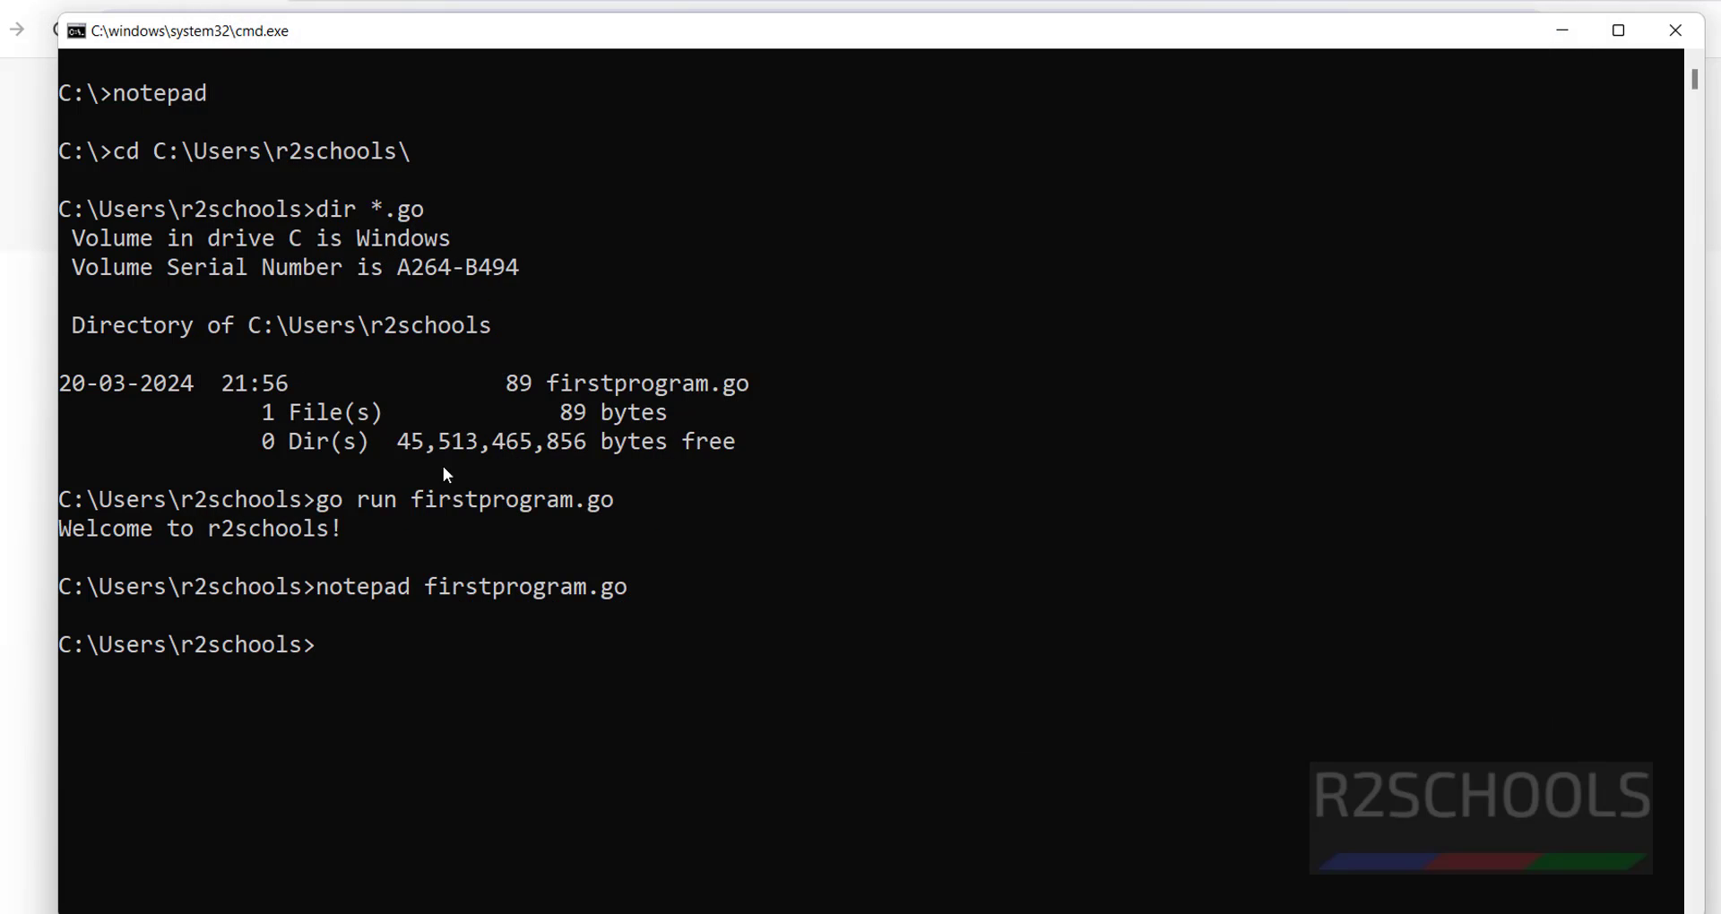
- Run go run firstprogram.go again in the Command Prompt to execute the edited program
left_click(451, 687)
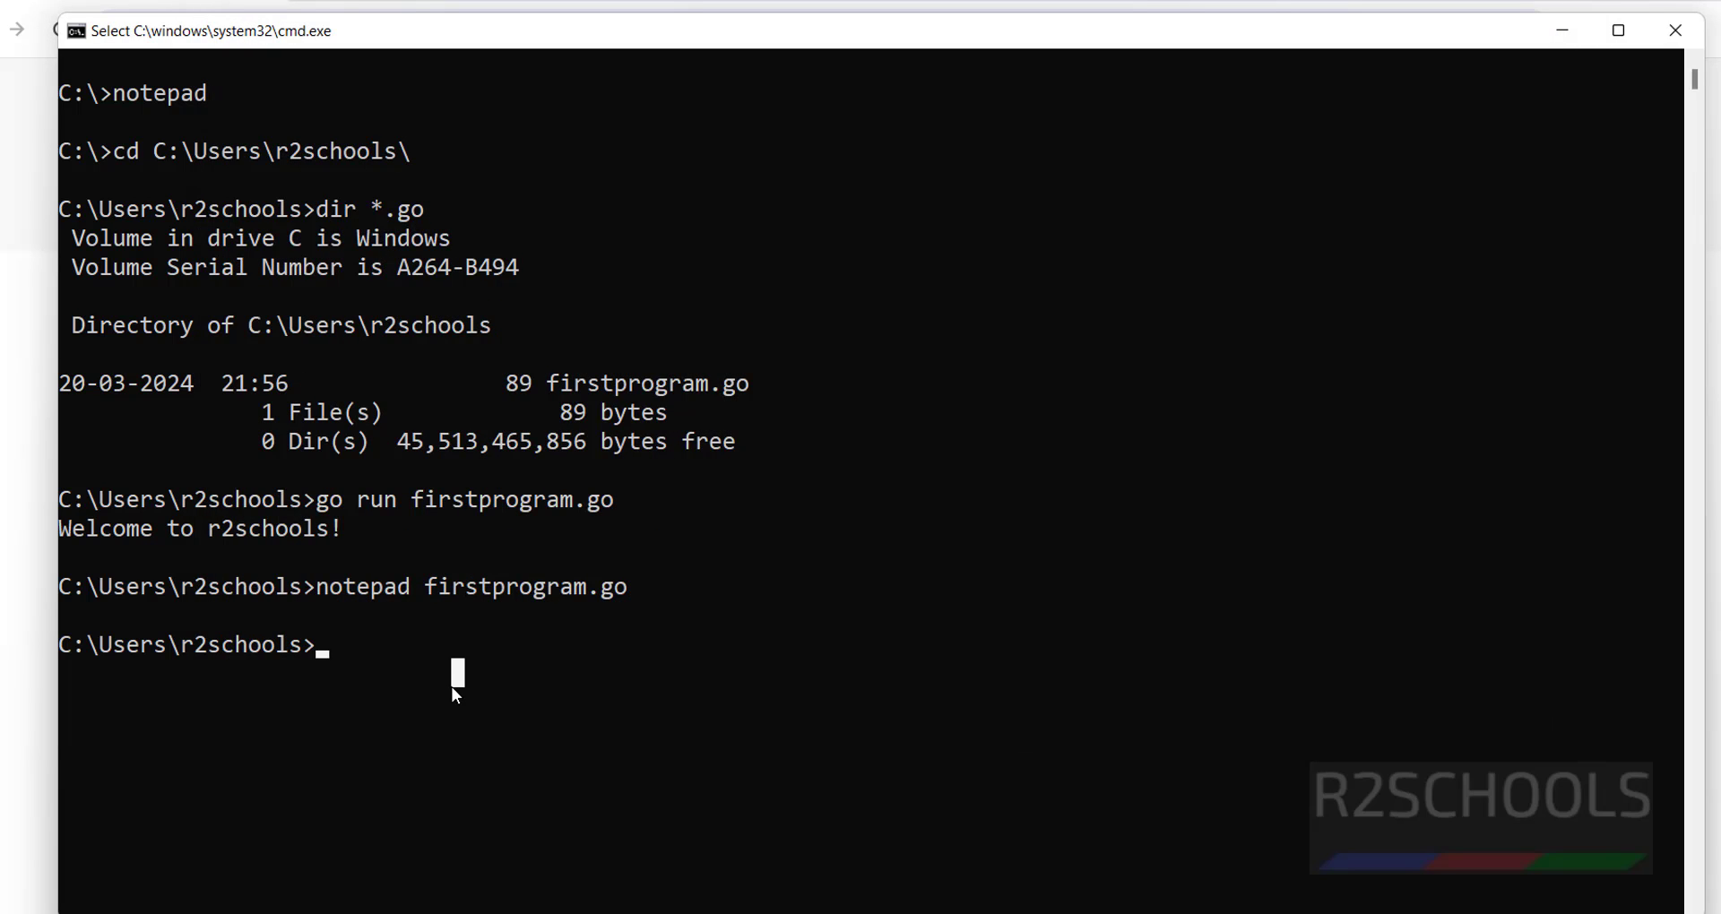
key("Up")
key("Up")
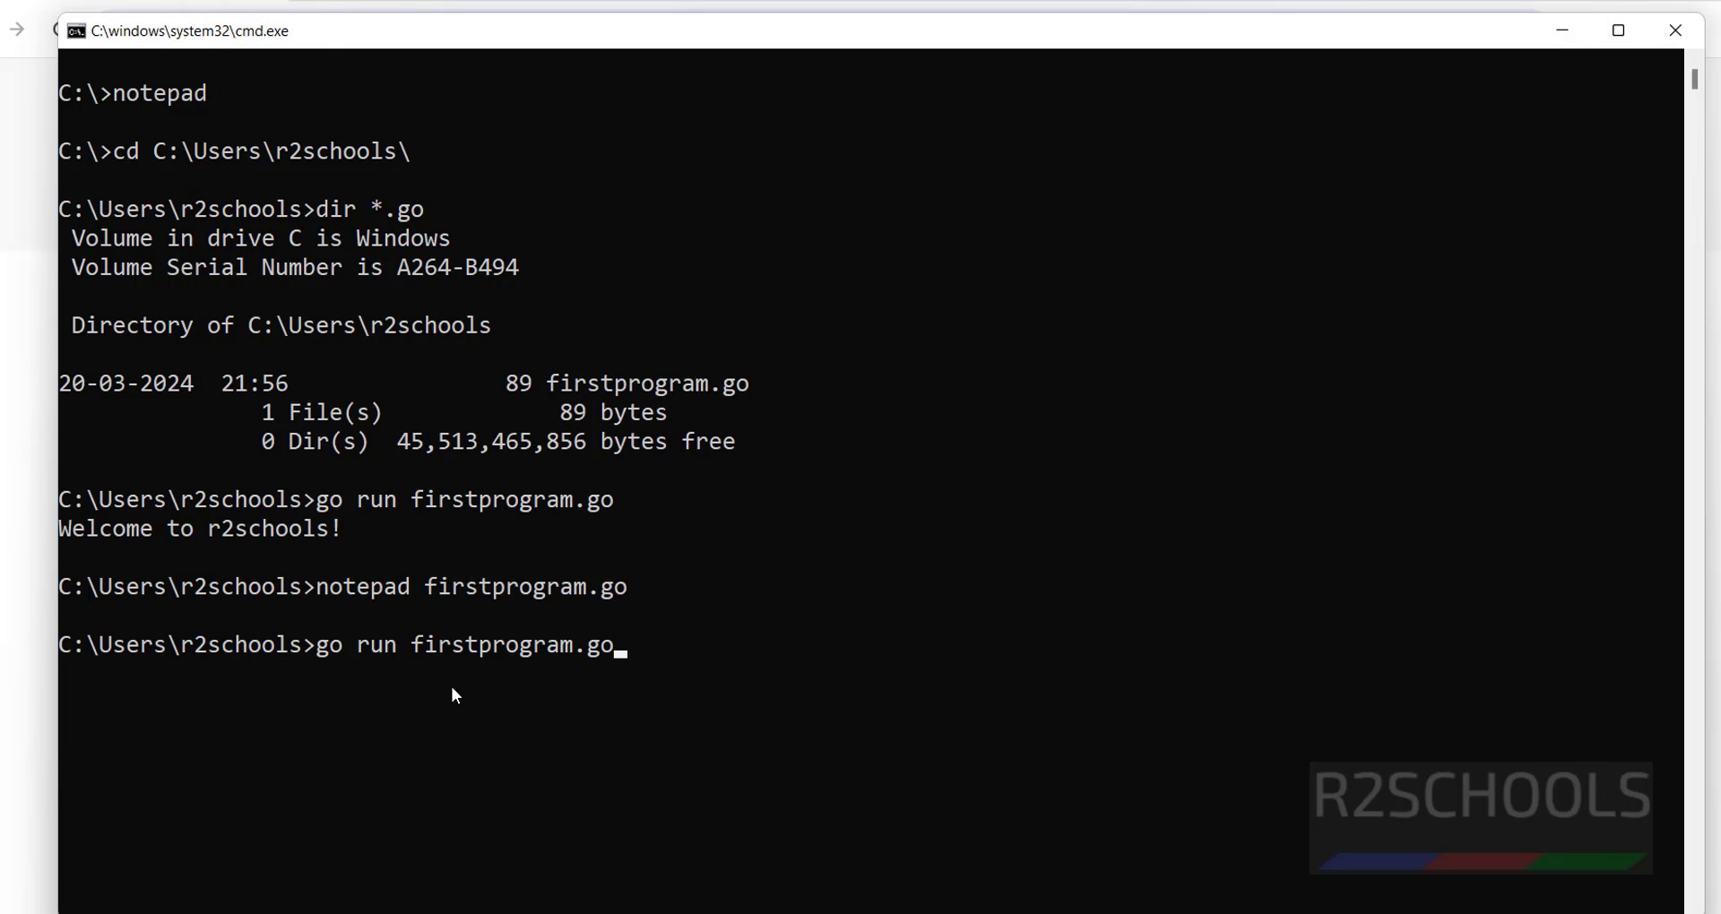
key("Return")
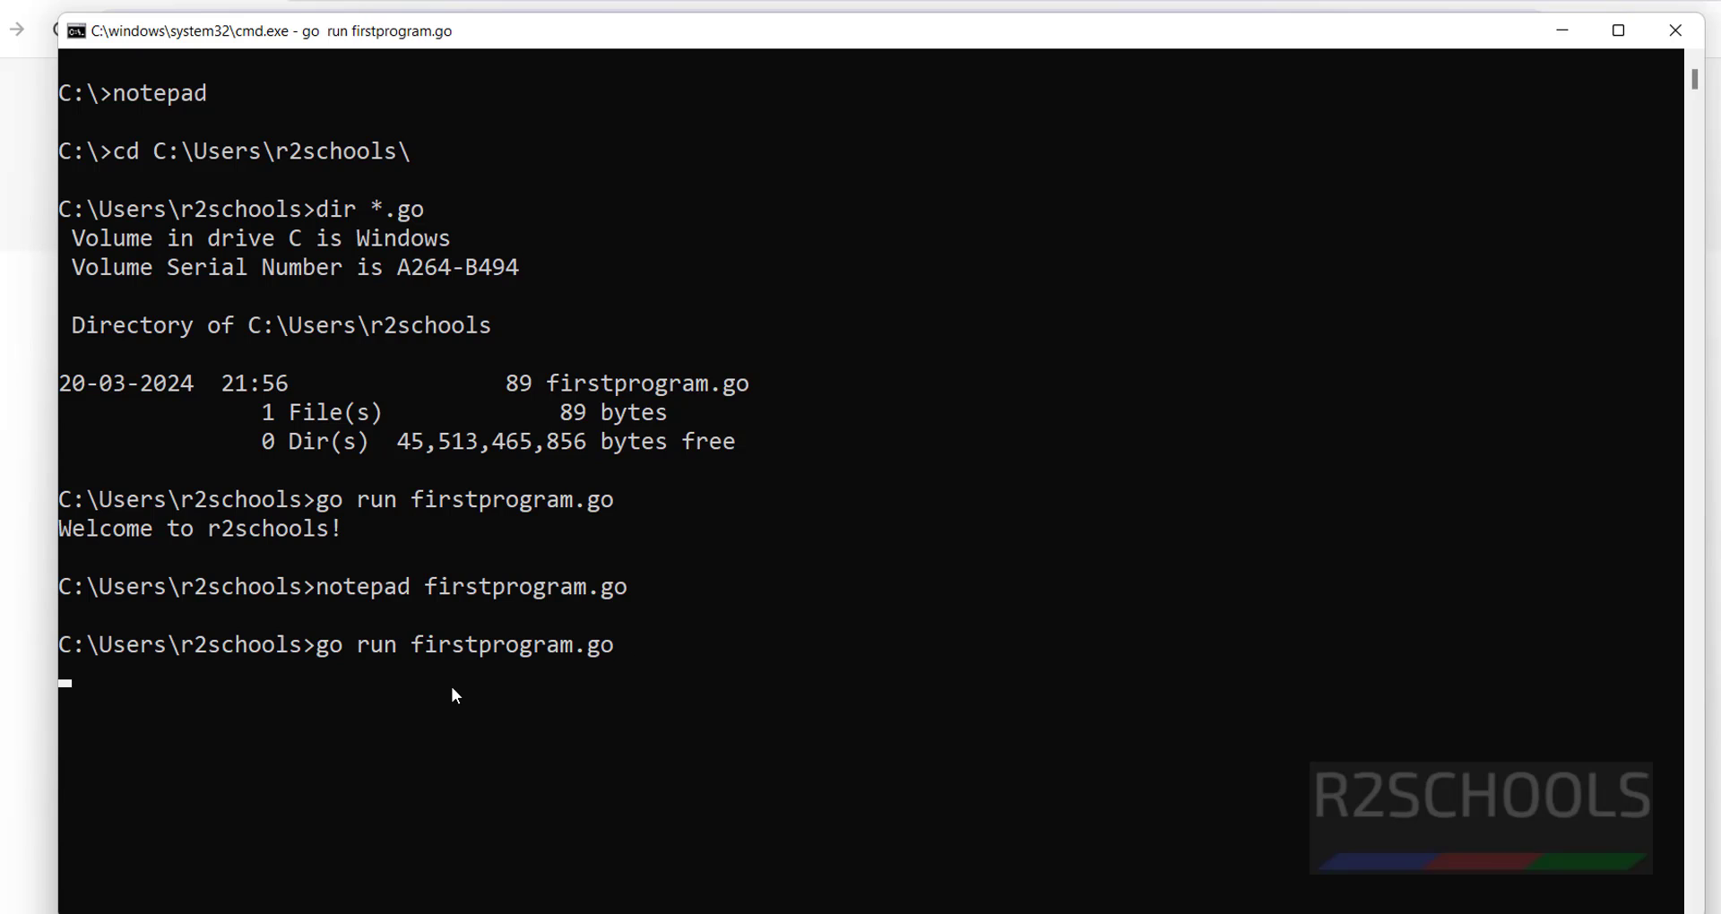